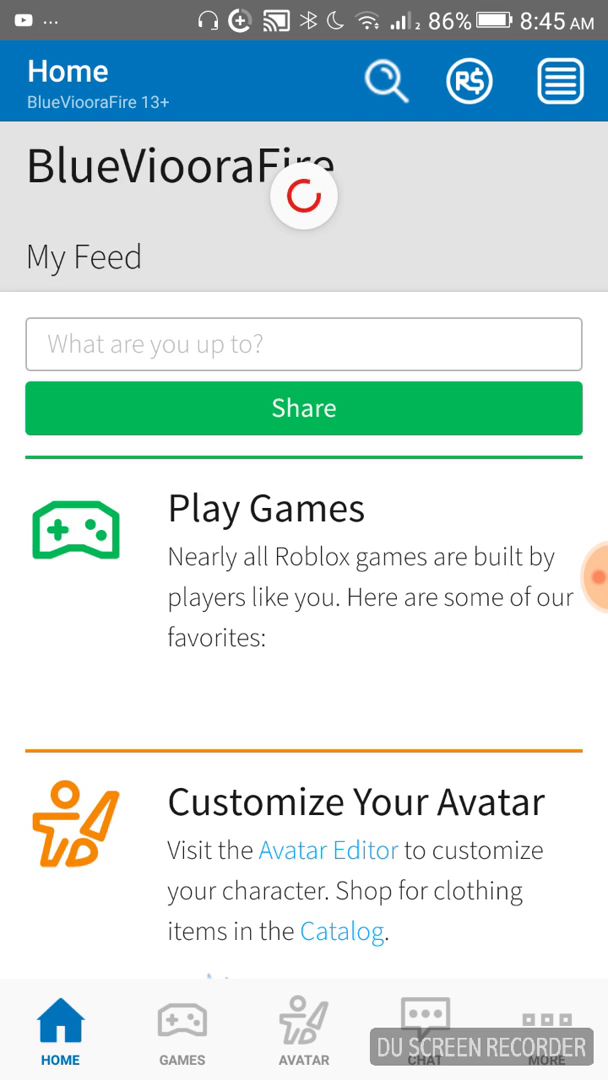
Step: Join a MeepCity server and bring up the game menu once the town loads
left_click(572, 577)
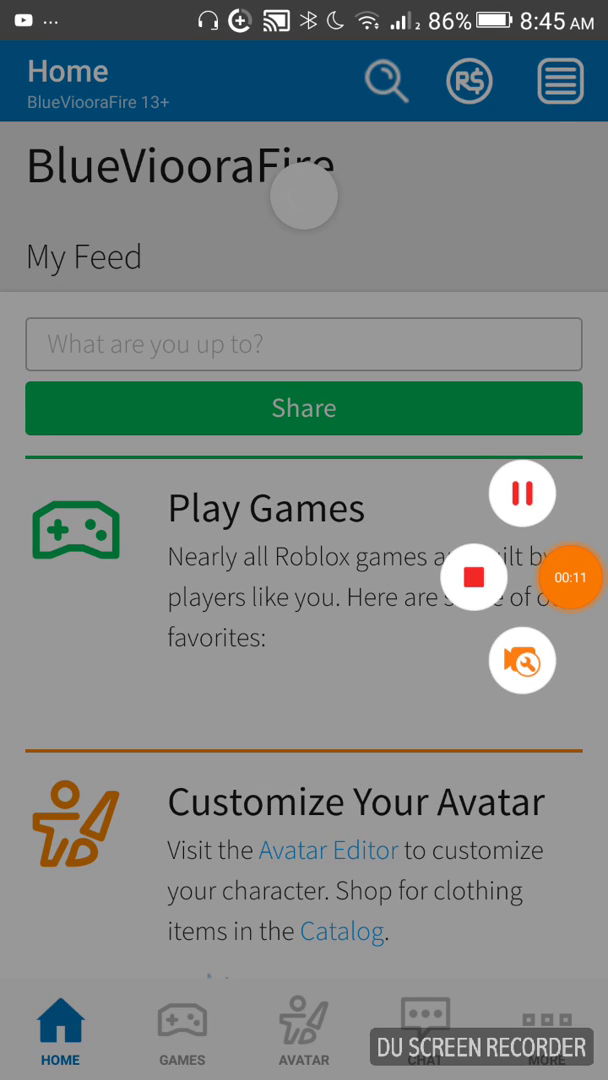
left_click(303, 196)
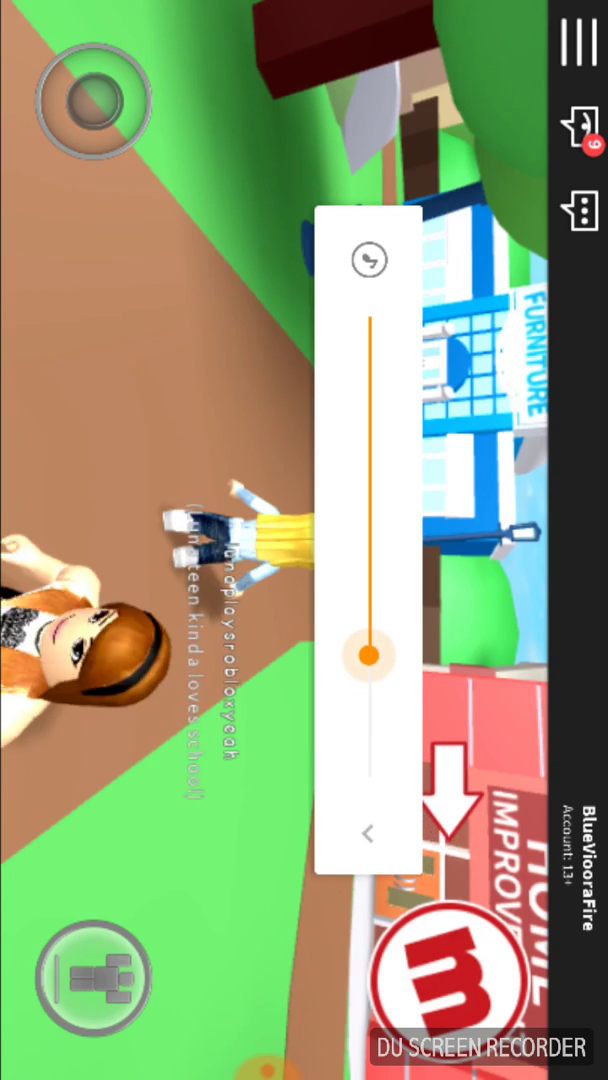
left_click(455, 985)
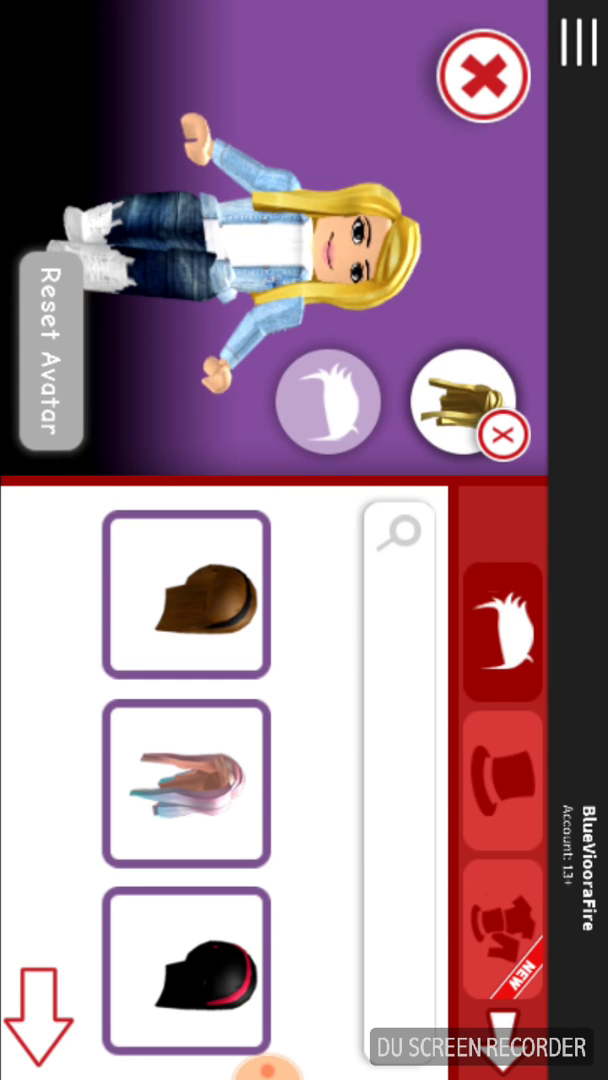
Step: Try on the short blonde hair and remove the long gold hair
left_click(38, 1015)
left_click(187, 783)
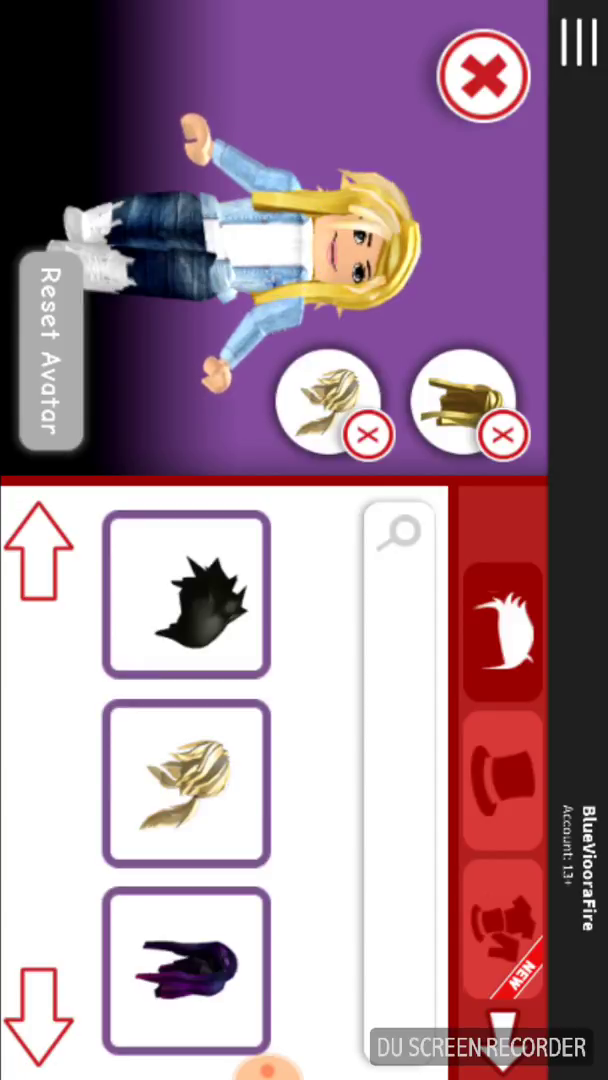
left_click(503, 435)
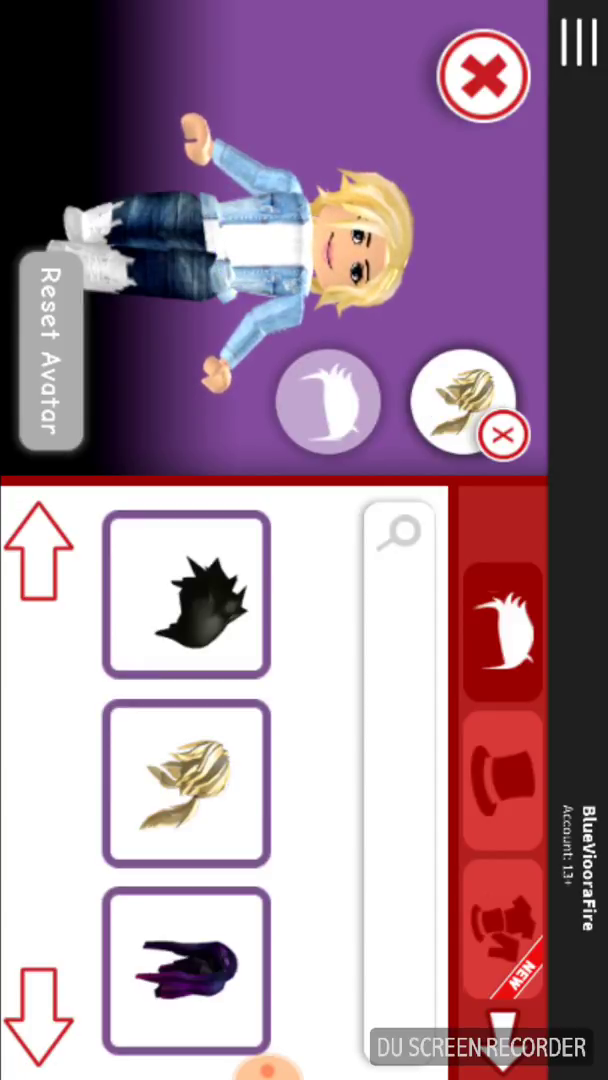
scroll(503, 770, "down", 10)
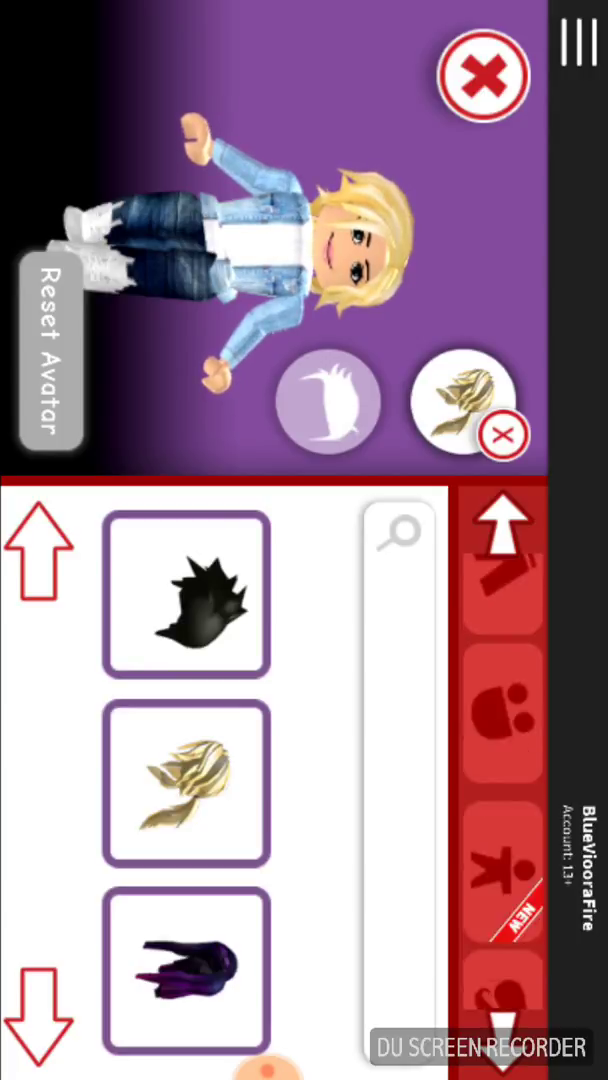
scroll(503, 770, "up", 3)
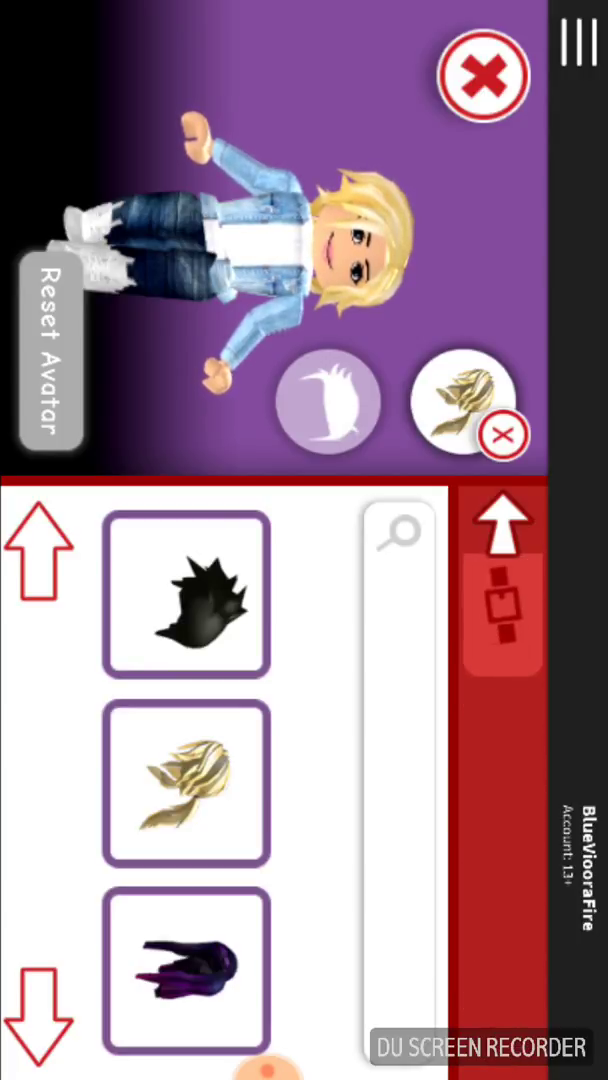
scroll(503, 770, "up", 5)
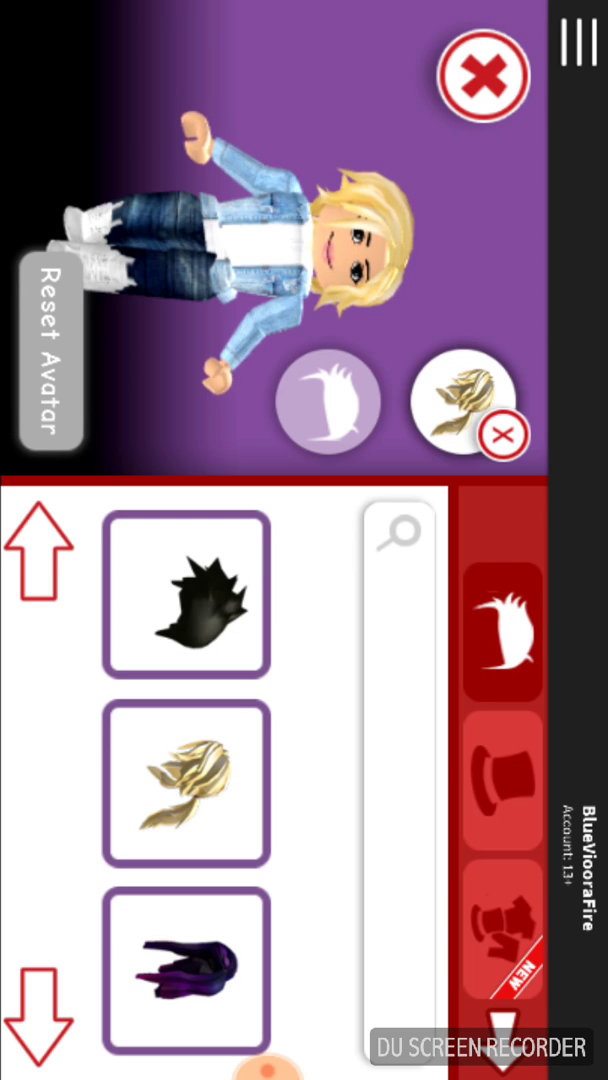
Step: Reset the avatar to its default Roblox look and show the saved outfits
left_click(50, 350)
left_click(100, 245)
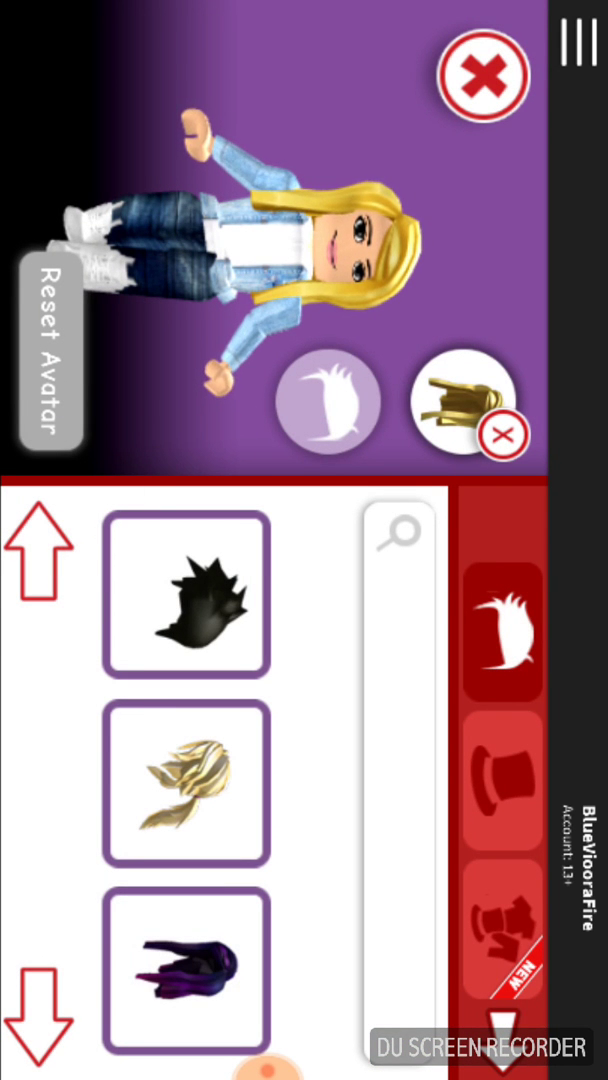
left_click(503, 930)
left_click(503, 1025)
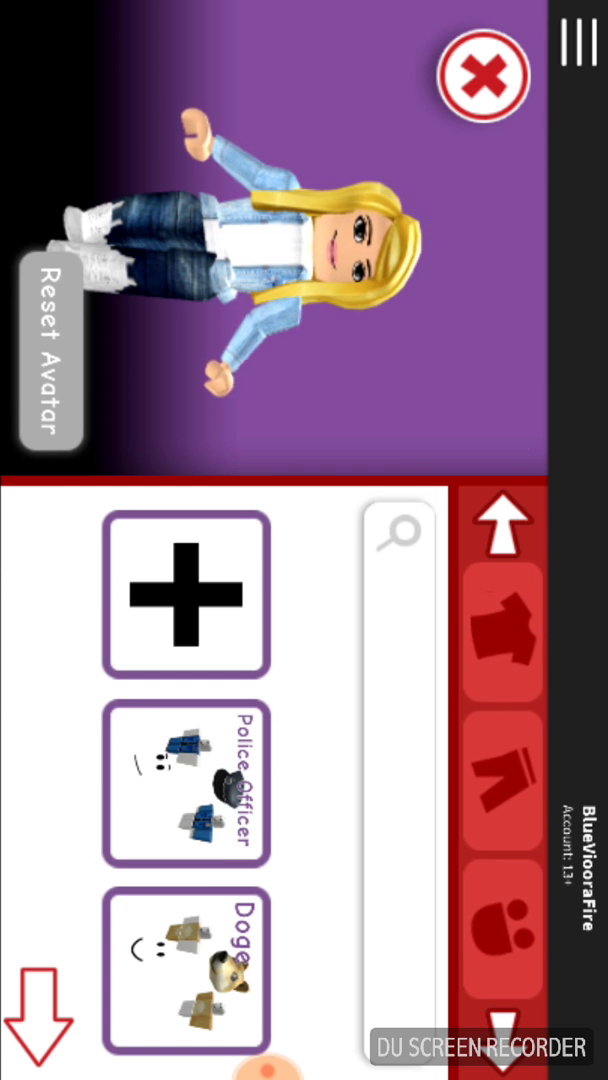
Step: Remove the avatar's denim jacket shirt and jeans
left_click(503, 625)
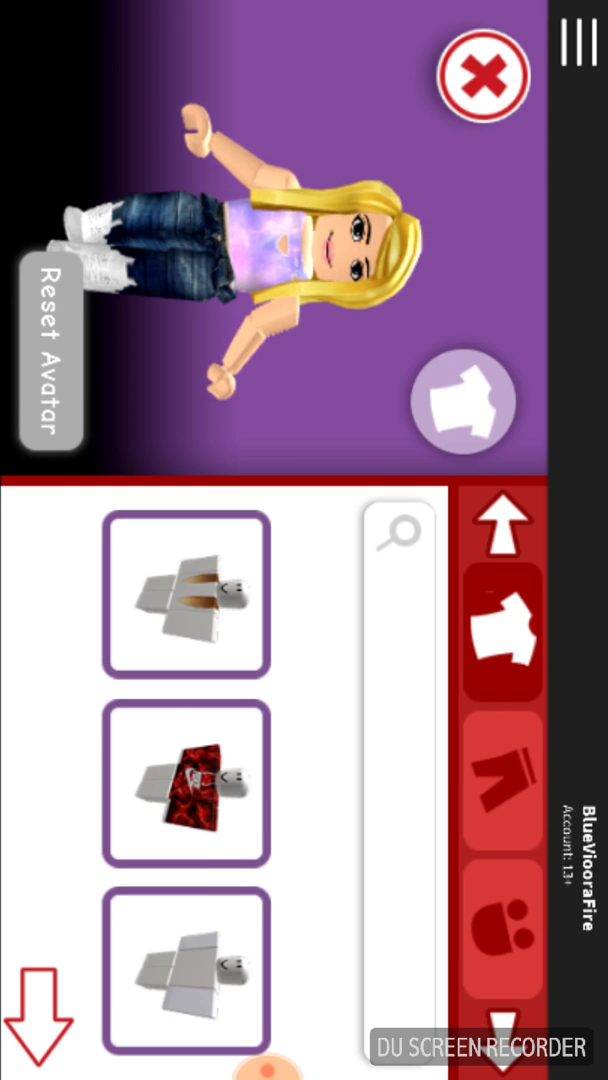
left_click(503, 780)
left_click(503, 525)
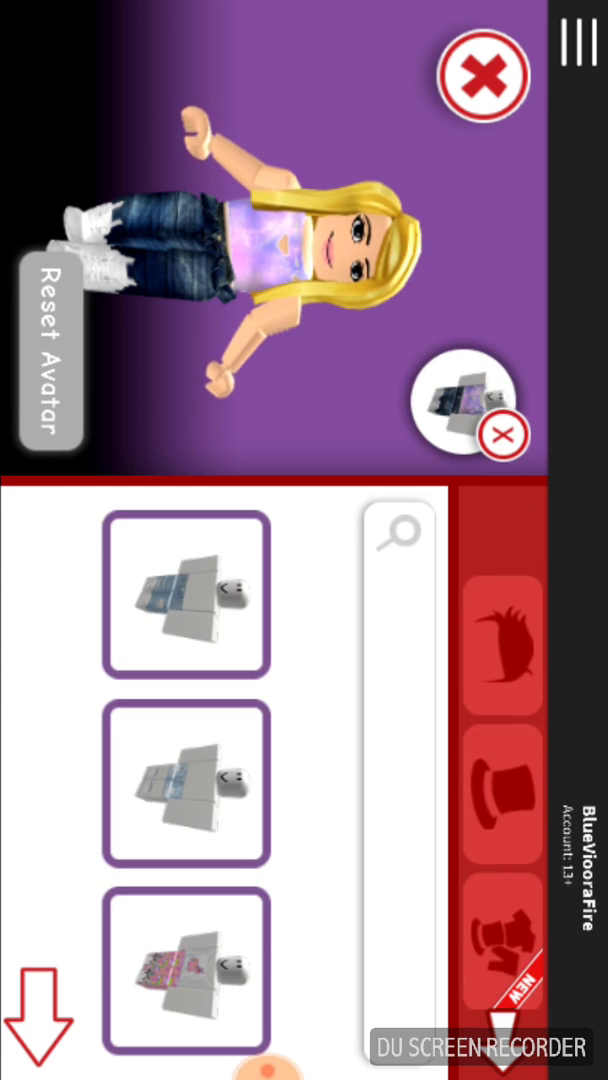
left_click(503, 435)
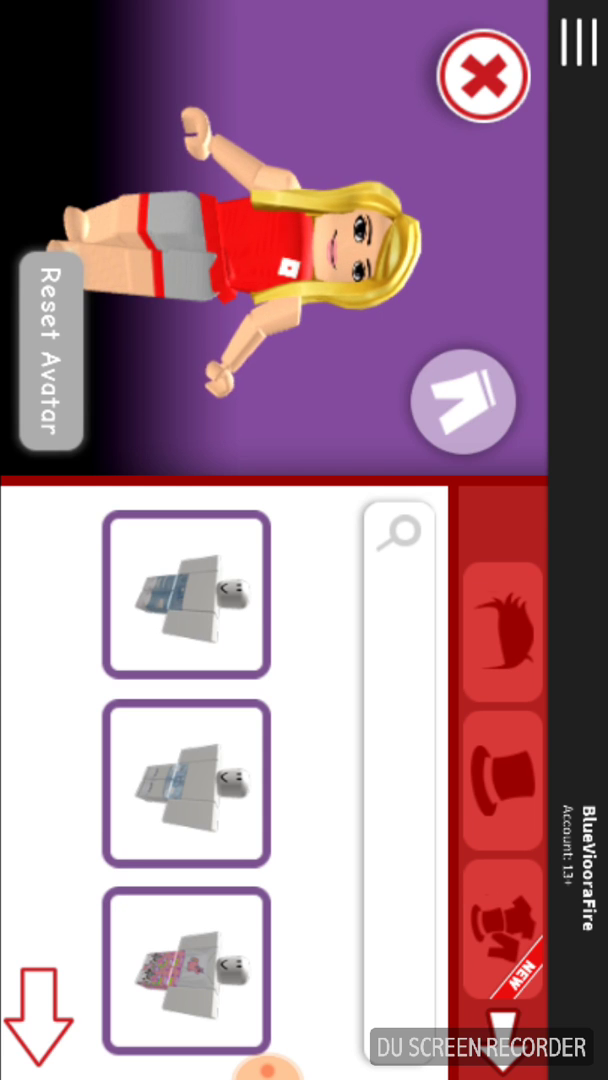
Step: Give the avatar short blonde hair in place of the long gold hair
left_click(503, 630)
left_click(38, 1015)
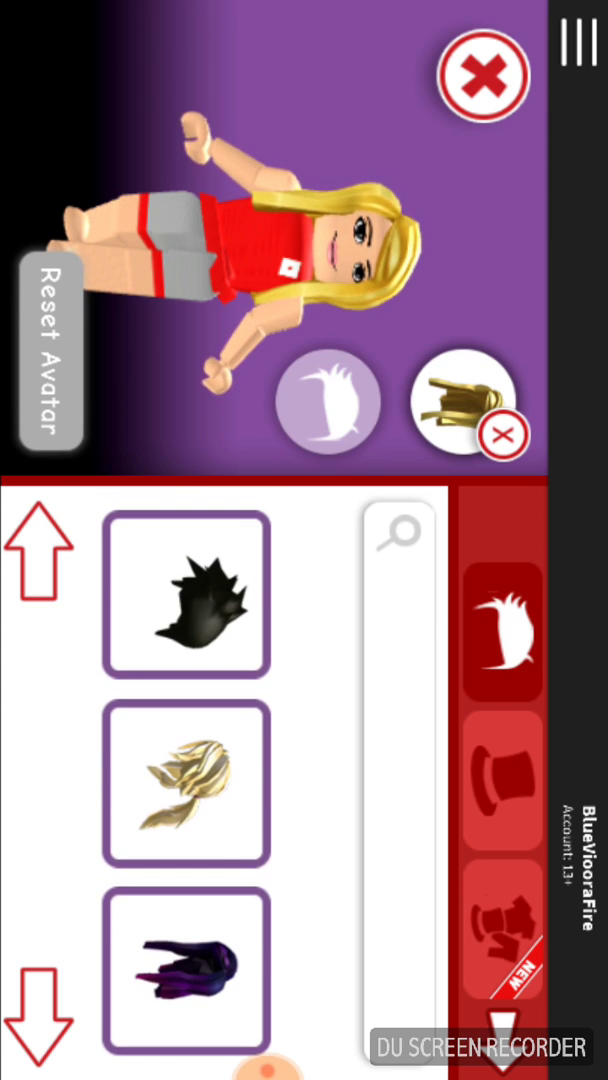
left_click(186, 783)
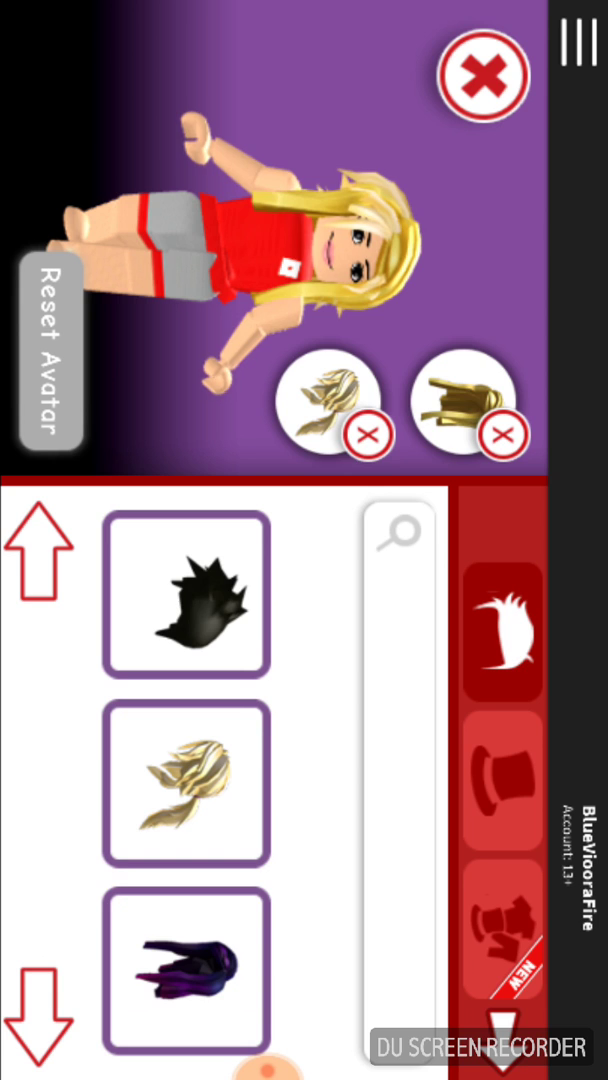
left_click(503, 435)
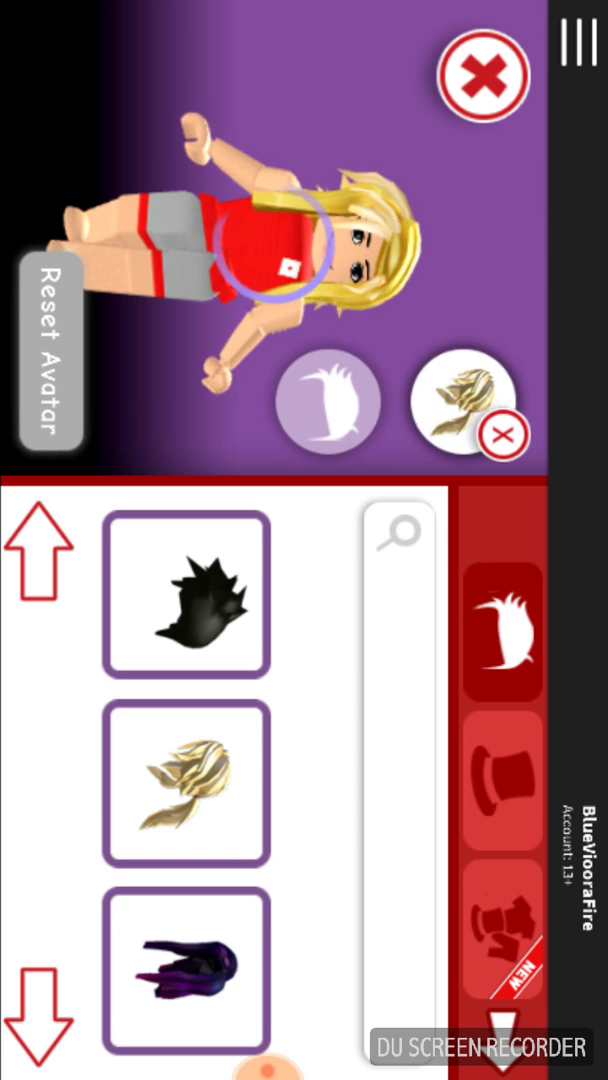
Step: Add the cat-ear headphones and the red beanie from the hats list
left_click(503, 780)
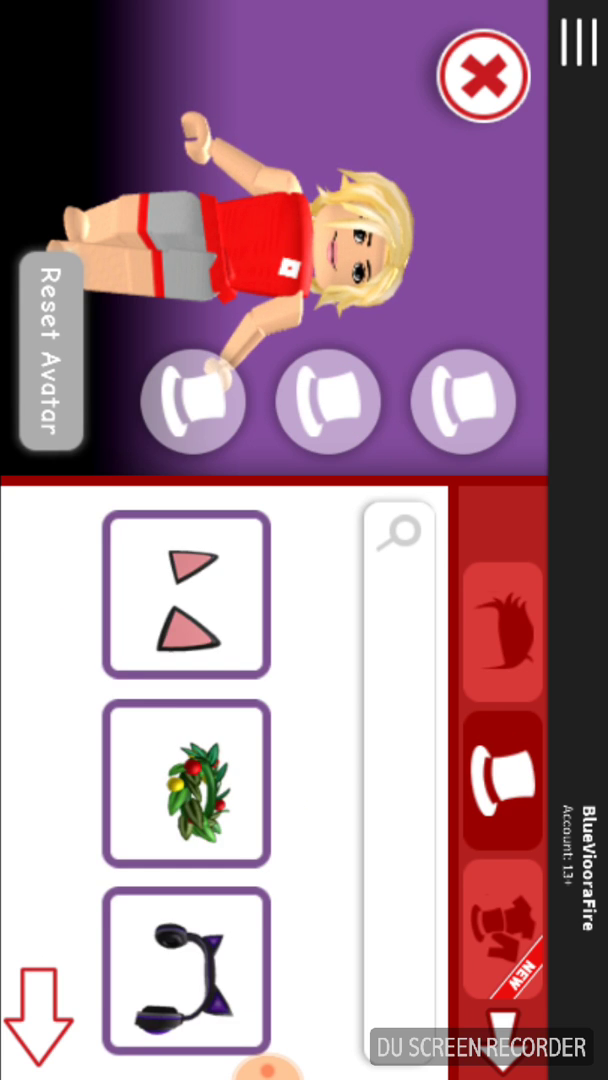
scroll(186, 760, "down", 5)
left_click(38, 1015)
left_click(34, 560)
left_click(186, 970)
left_click(38, 1015)
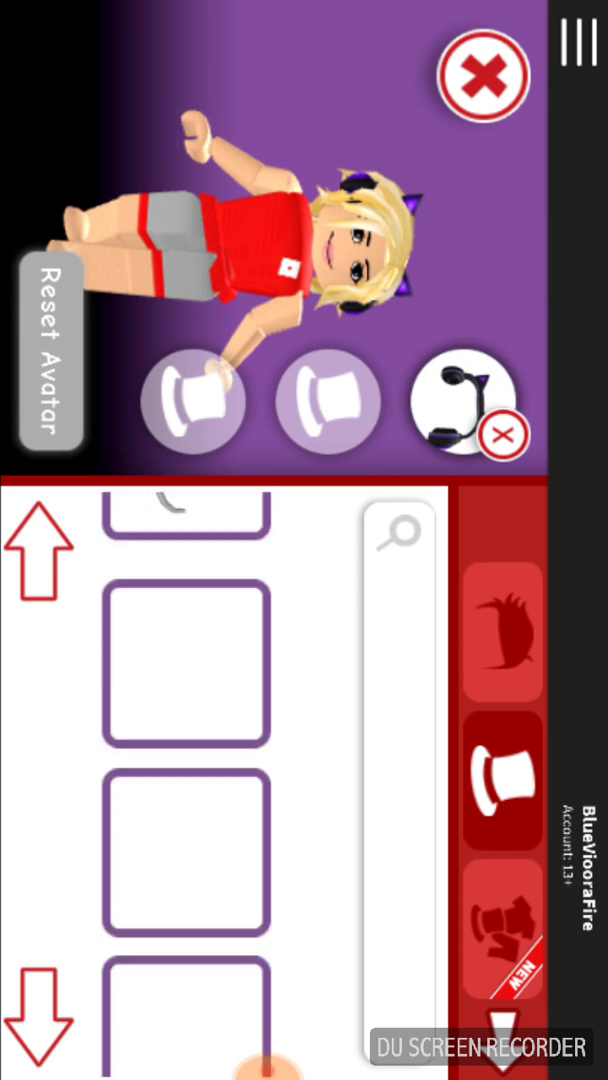
left_click(38, 1015)
left_click(38, 560)
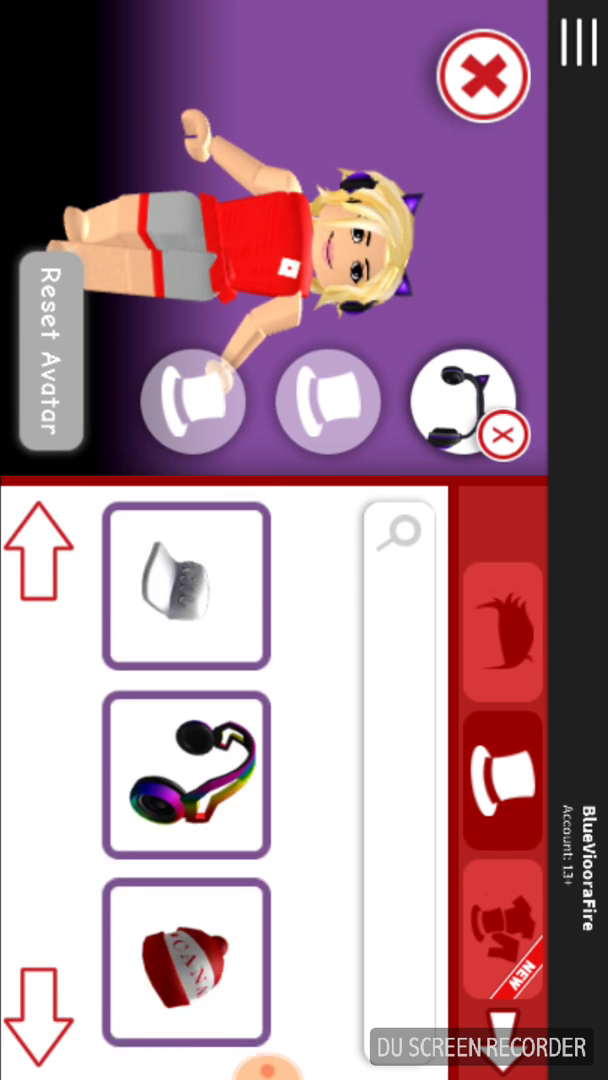
left_click(186, 970)
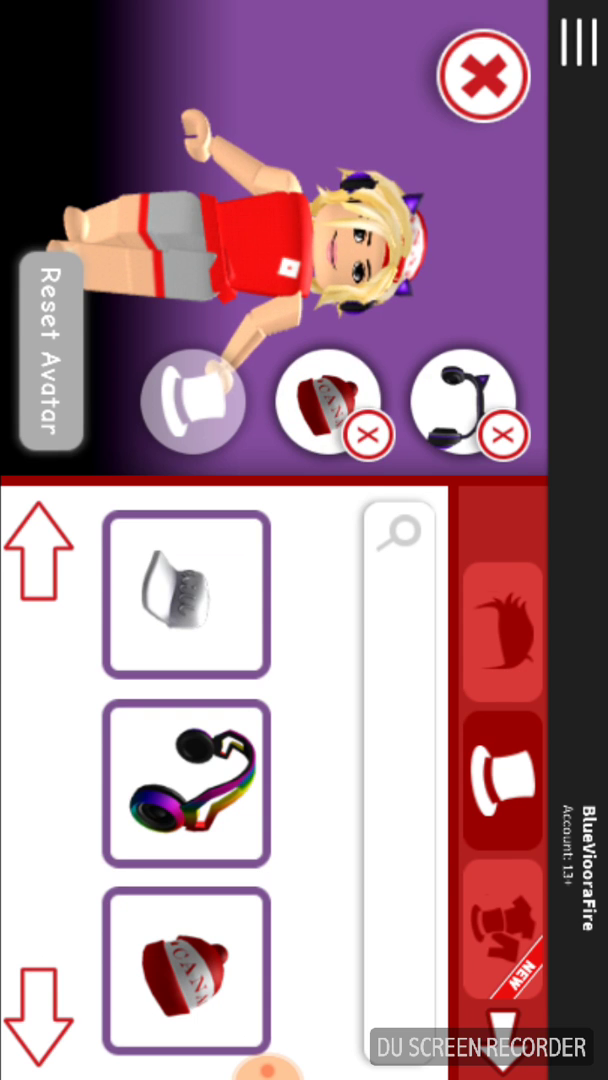
left_click(503, 1025)
left_click(503, 780)
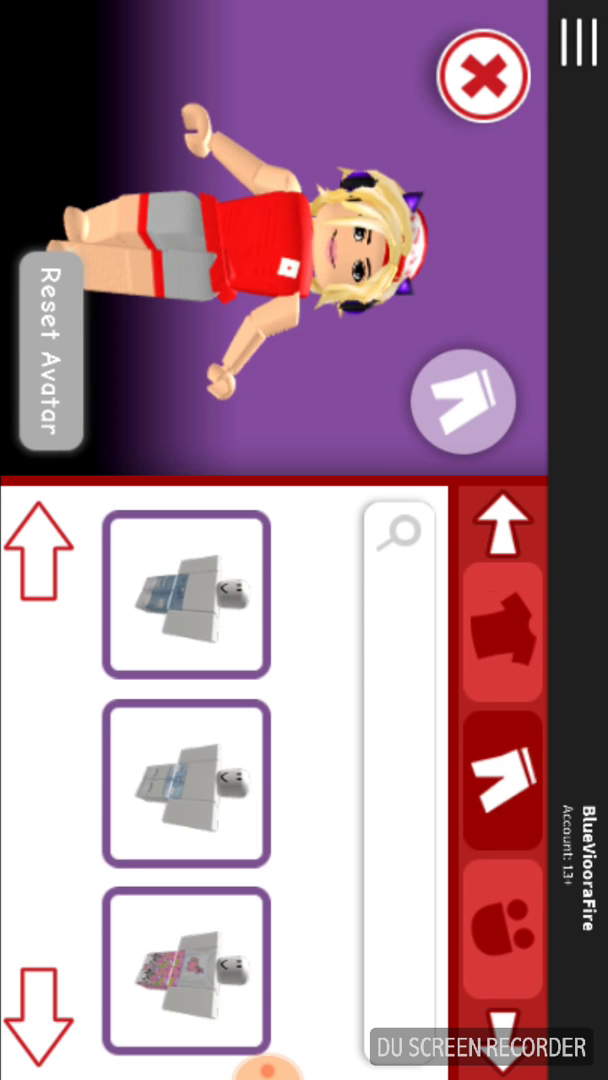
Step: Search the pants for 'nike' and try on the grey patterned pants
left_click(400, 780)
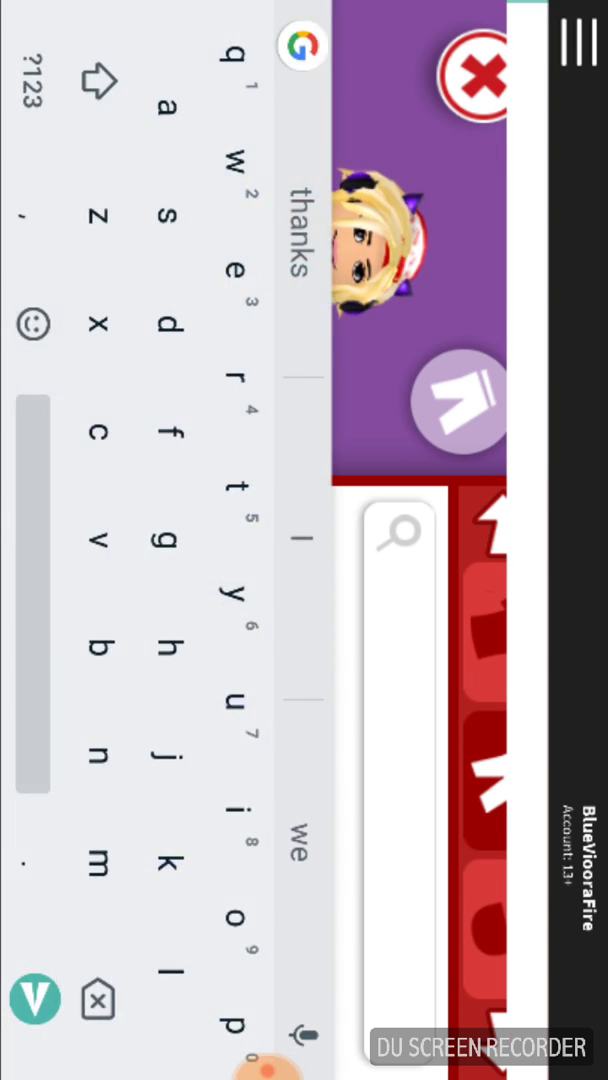
type("nike")
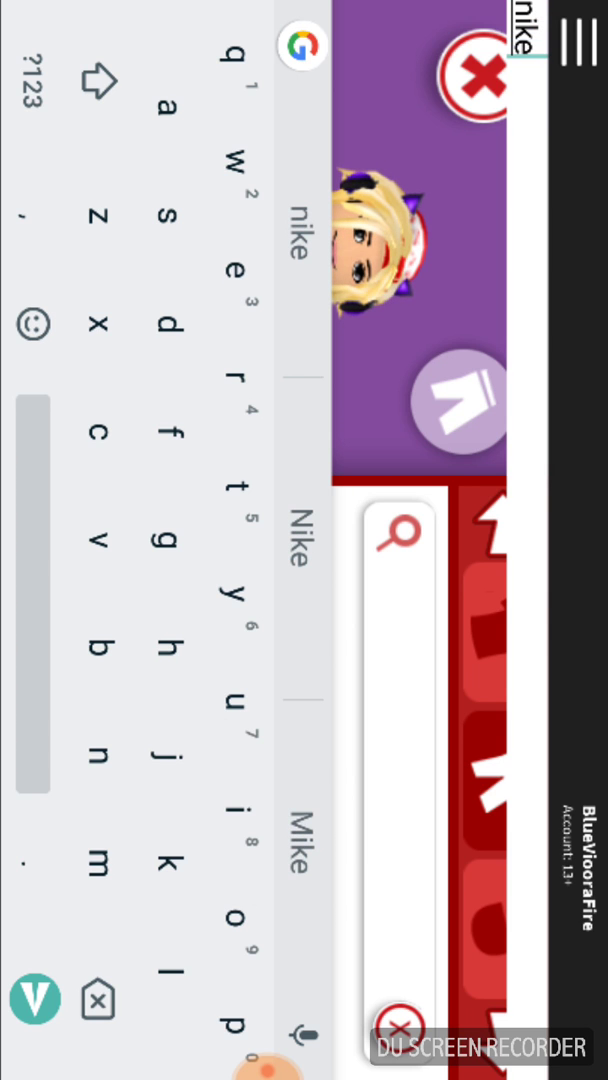
key("Return")
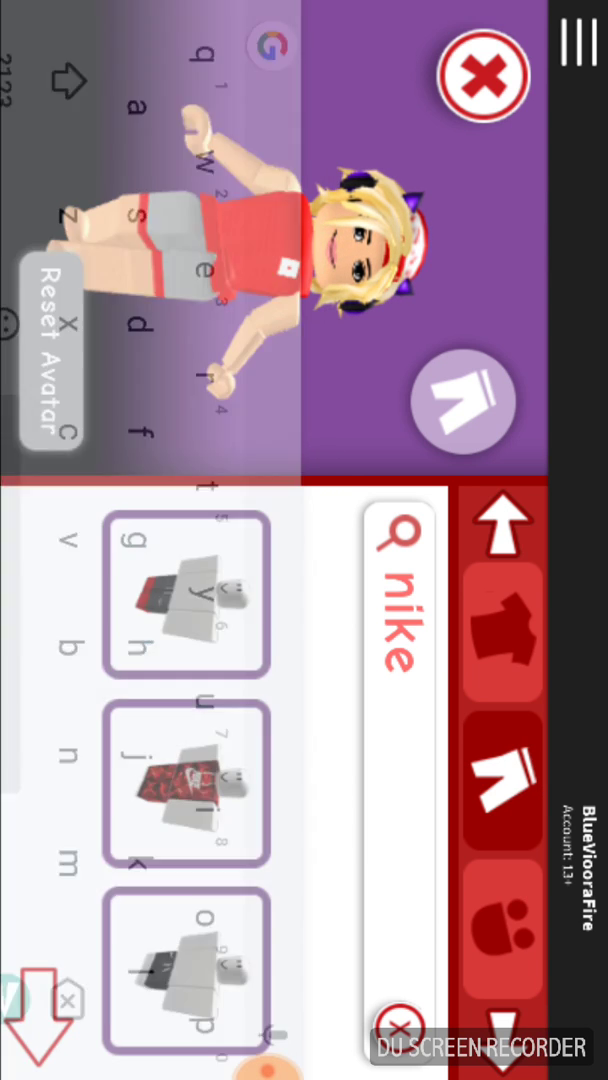
scroll(185, 770, "down", 1)
scroll(185, 770, "down", 3)
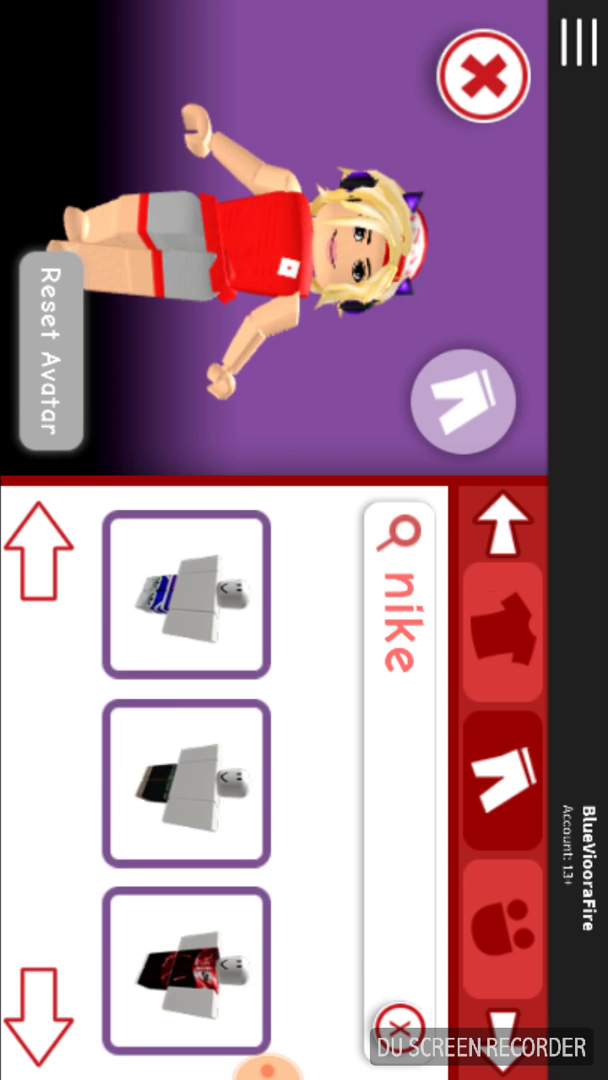
scroll(185, 770, "down", 3)
scroll(185, 770, "down", 3)
scroll(185, 770, "down", 3)
scroll(185, 770, "down", 3)
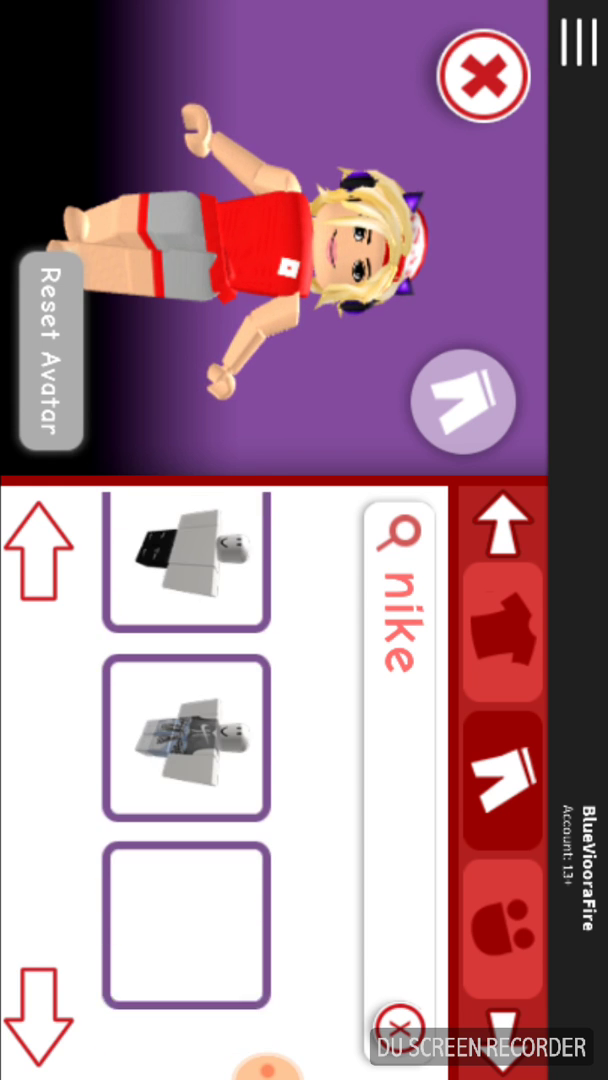
scroll(185, 770, "down", 3)
left_click(185, 783)
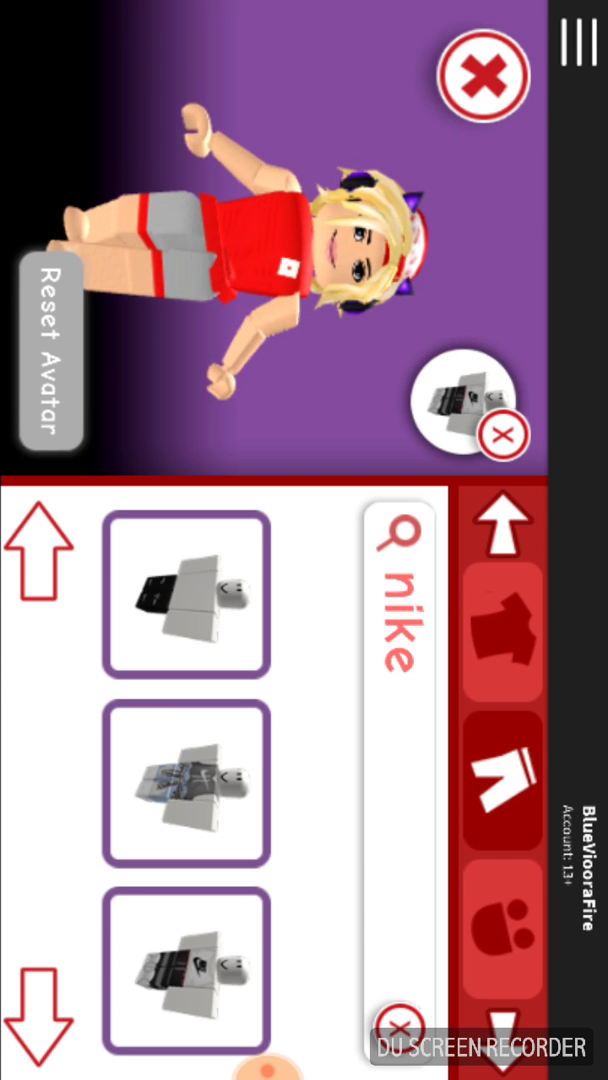
left_click(38, 550)
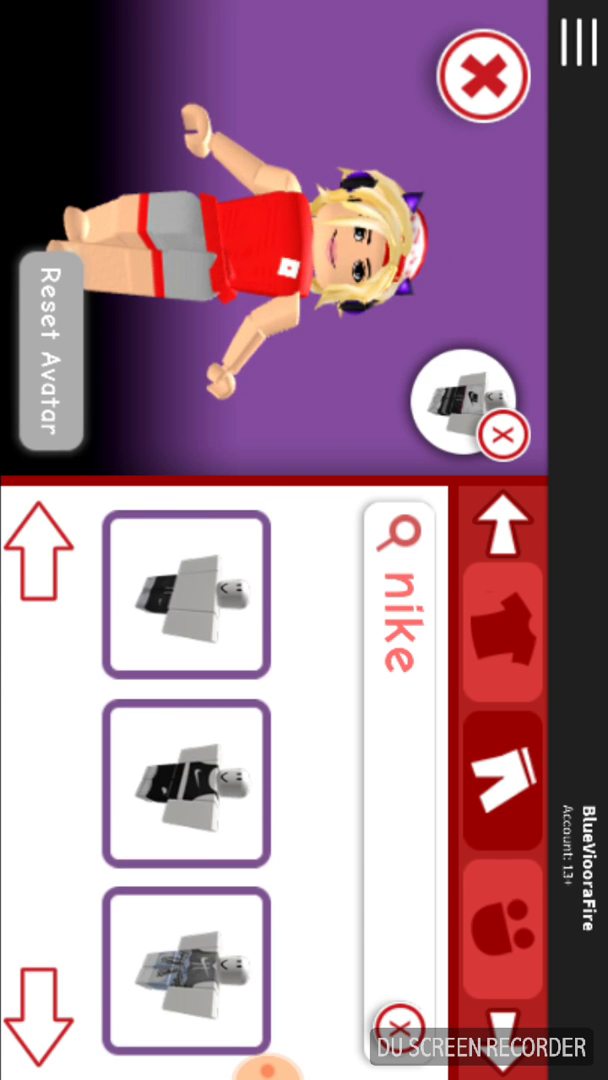
left_click(38, 550)
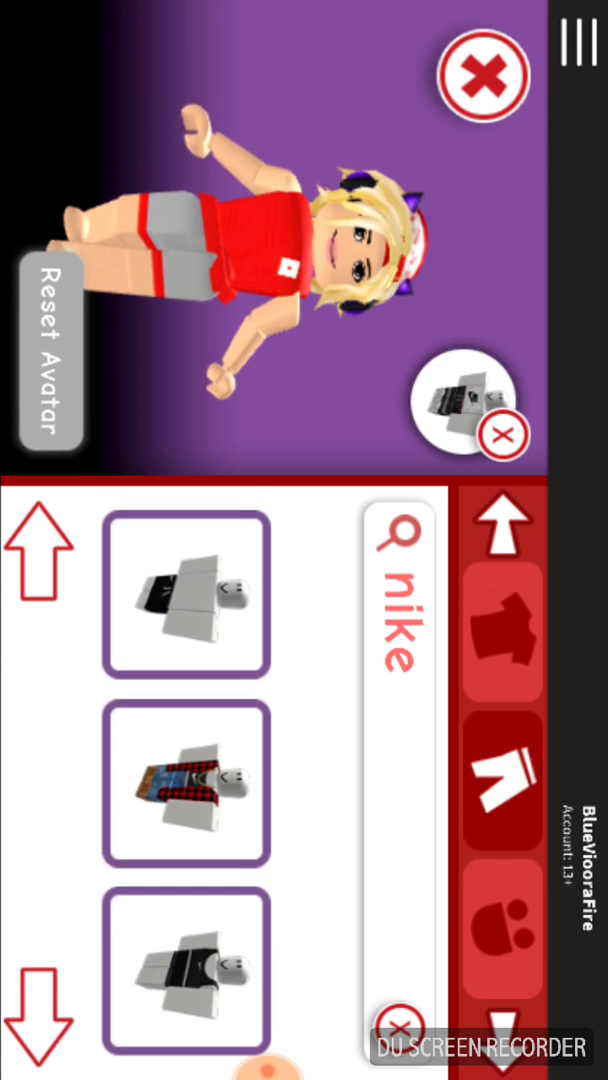
Step: Browse the Nike shirt results, then clear the 'nike' search
left_click(503, 625)
left_click(38, 1015)
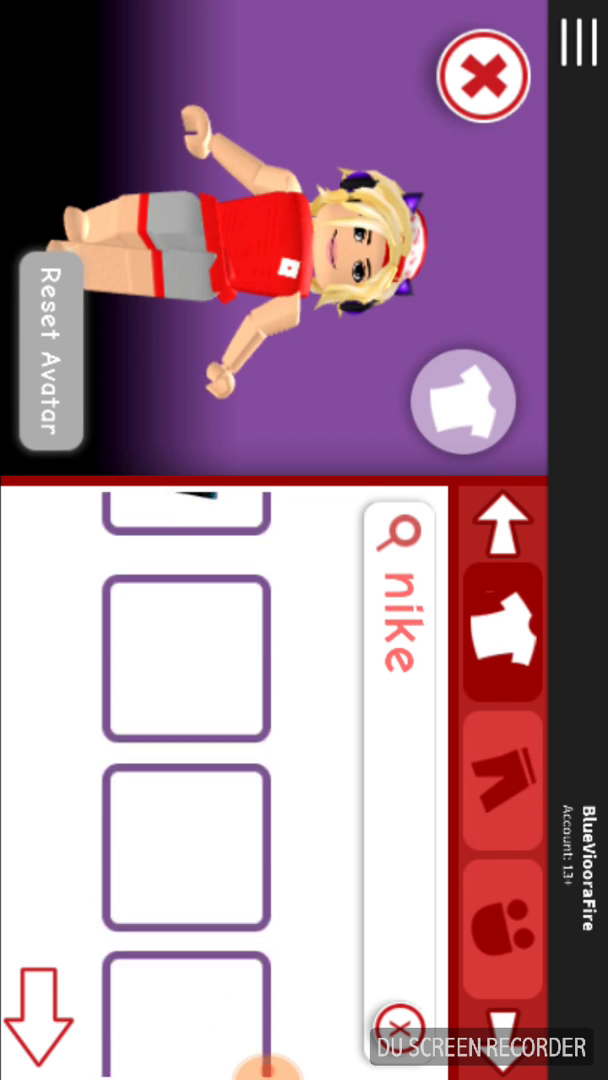
left_click(38, 1015)
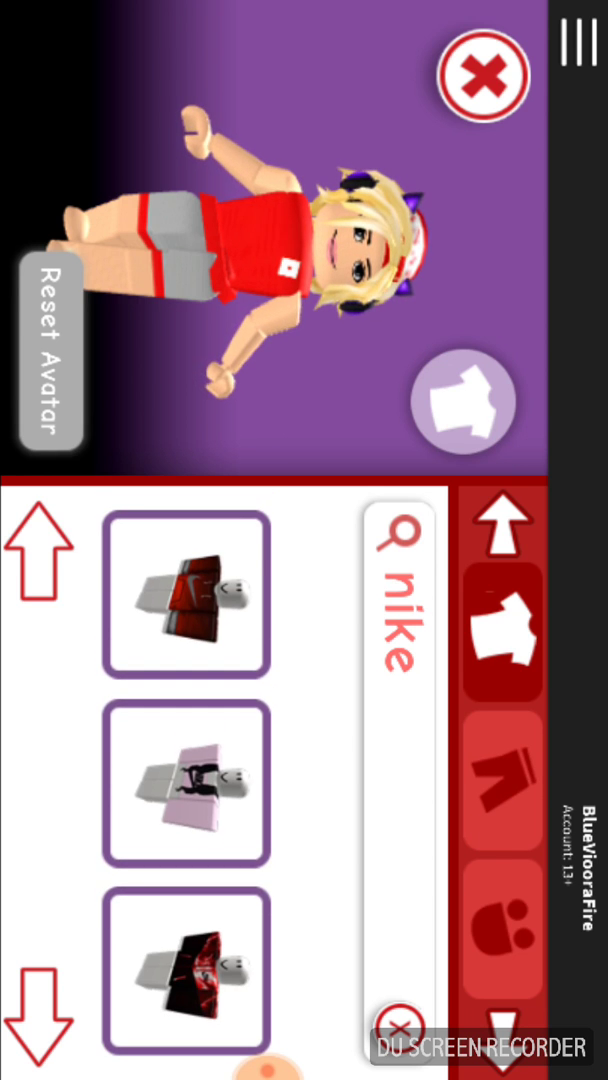
left_click(400, 1028)
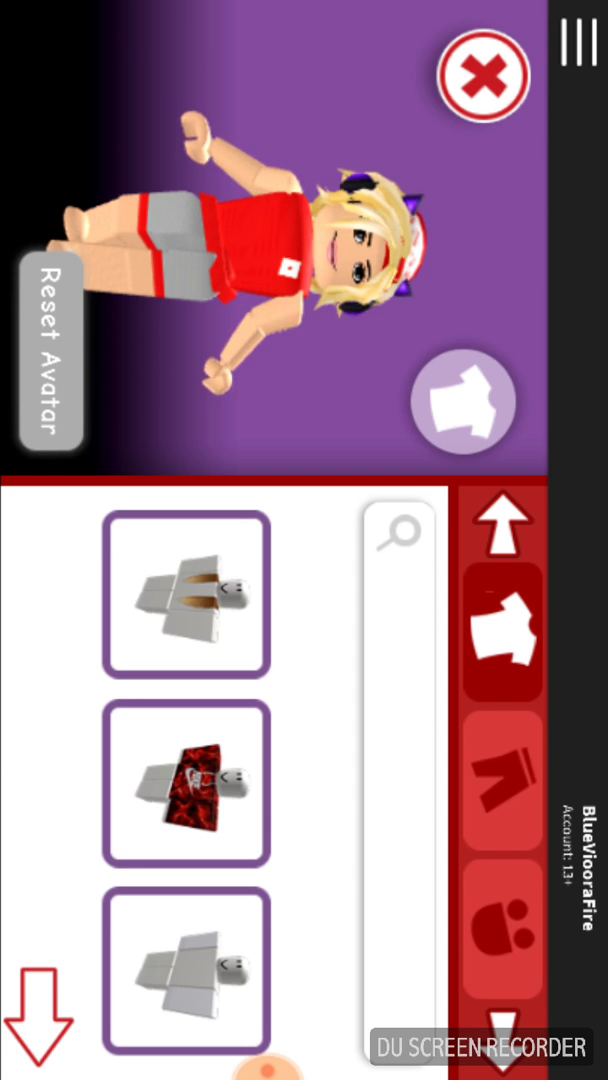
Step: Try on the first shirt and give the avatar the unicorn pet
left_click(185, 593)
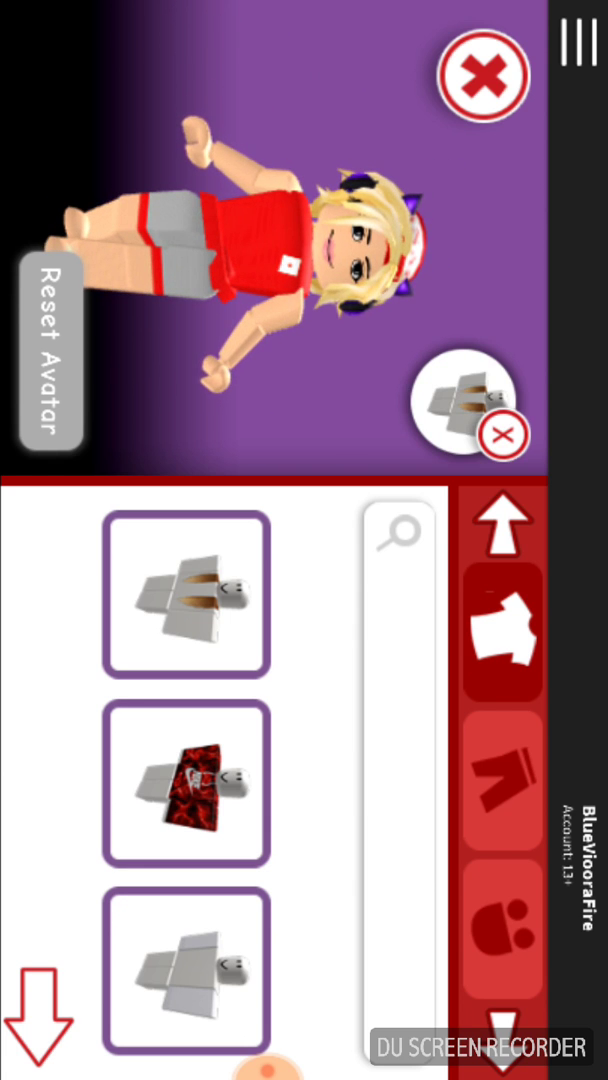
left_click(502, 780)
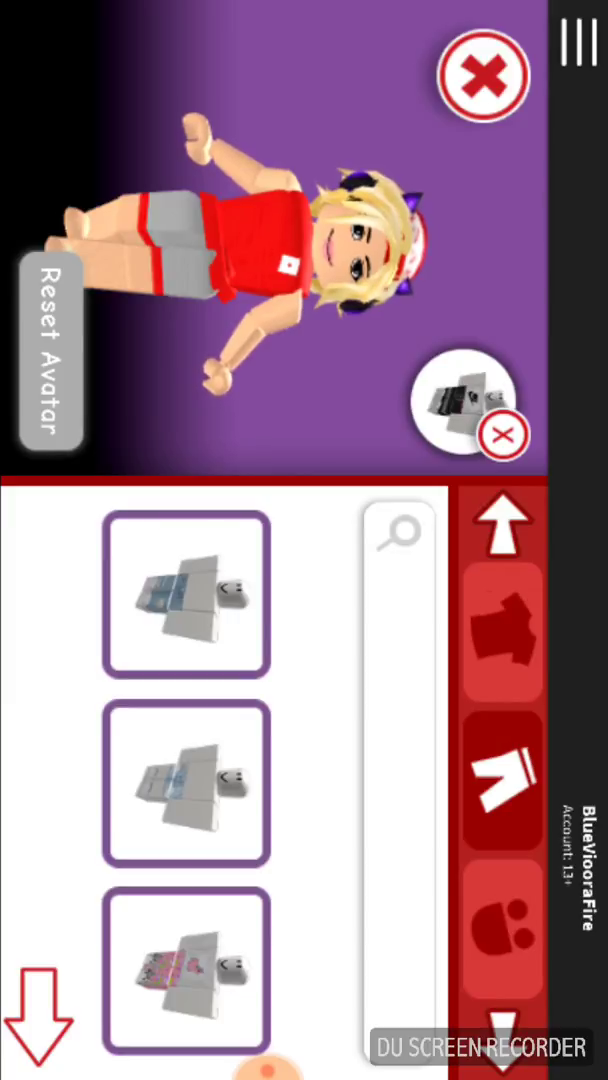
left_click(38, 1015)
left_click(502, 1030)
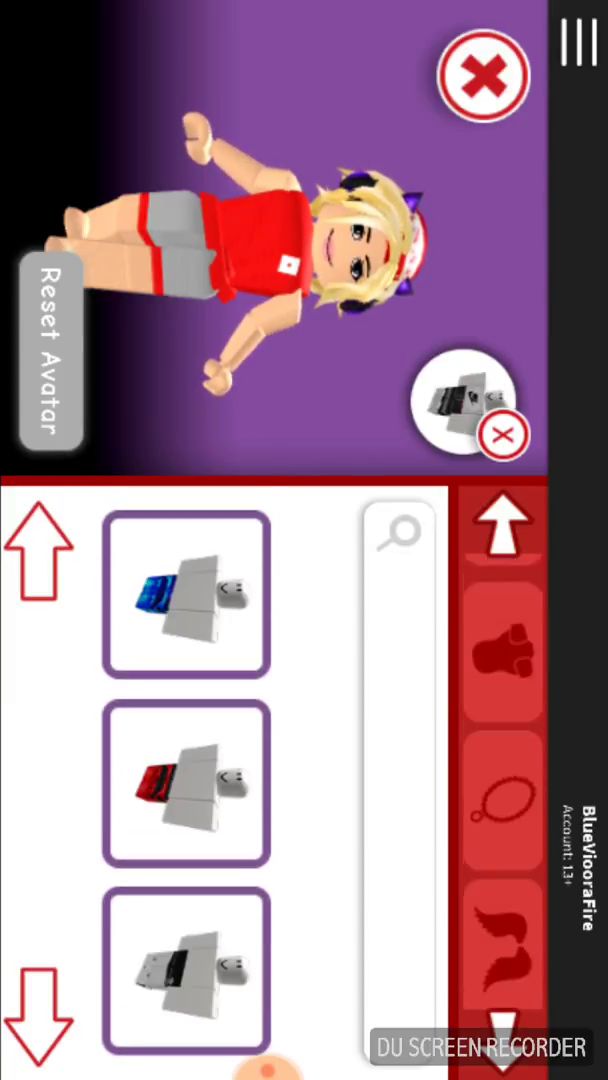
left_click(502, 1030)
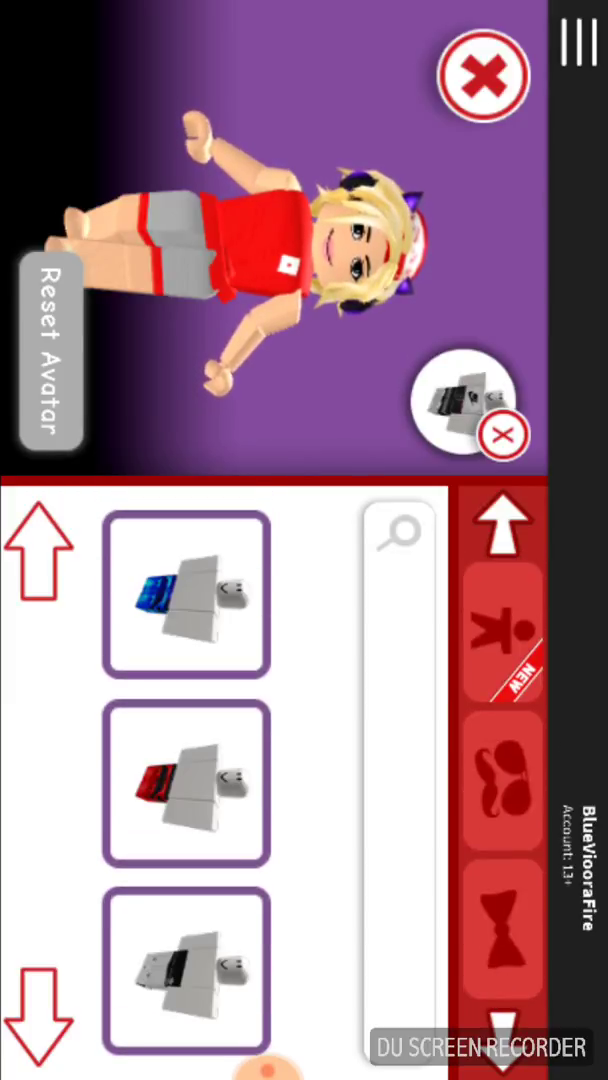
left_click(502, 525)
left_click(502, 630)
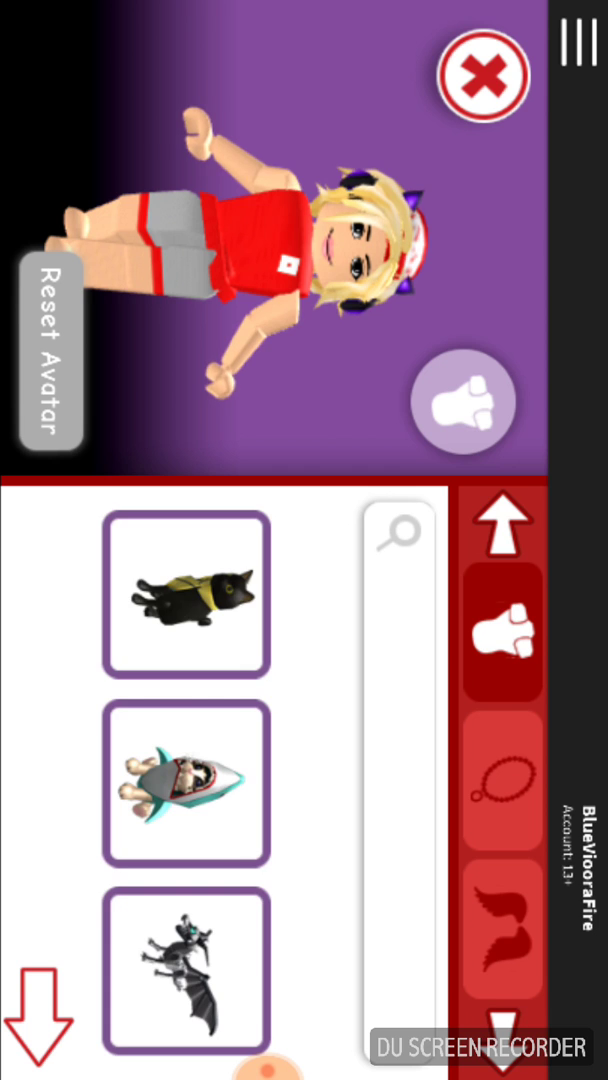
left_click(38, 1015)
left_click(186, 782)
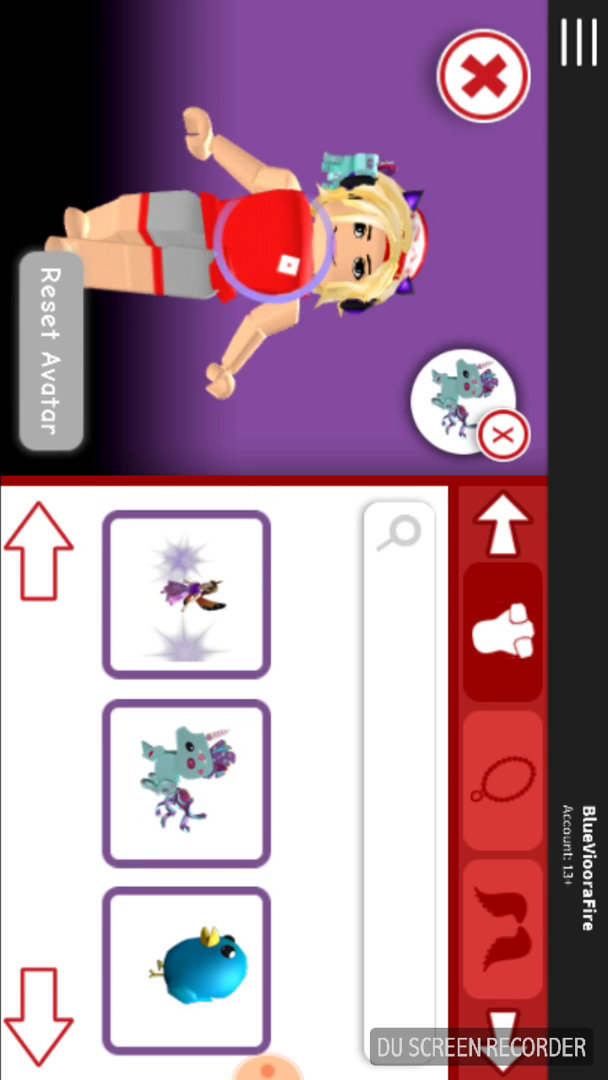
Step: Look through the ready-made outfits, then take off the equipped shirt
left_click(502, 525)
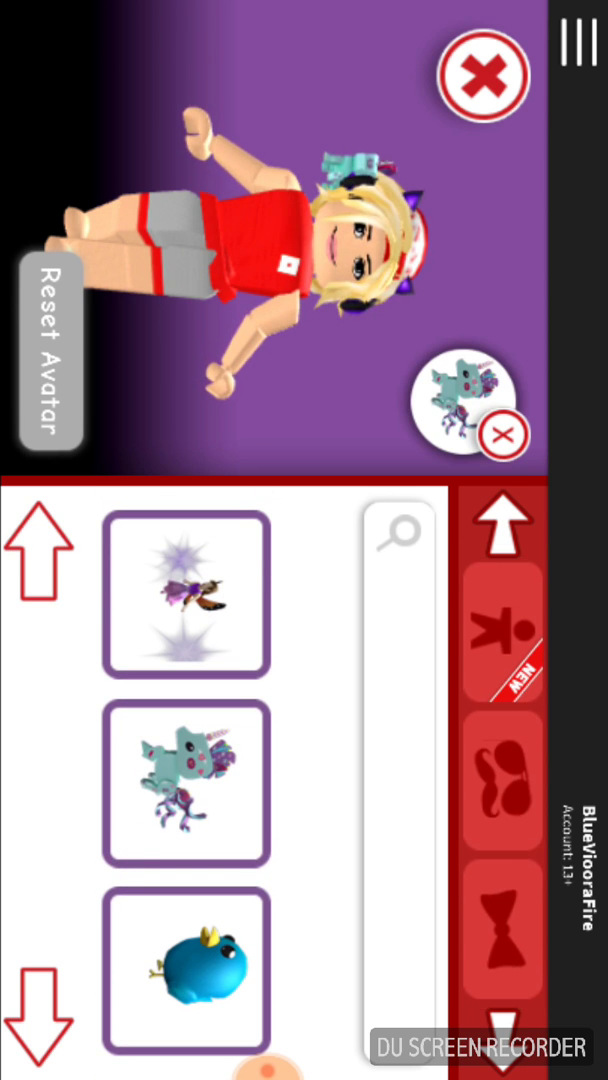
left_click(502, 635)
left_click(502, 525)
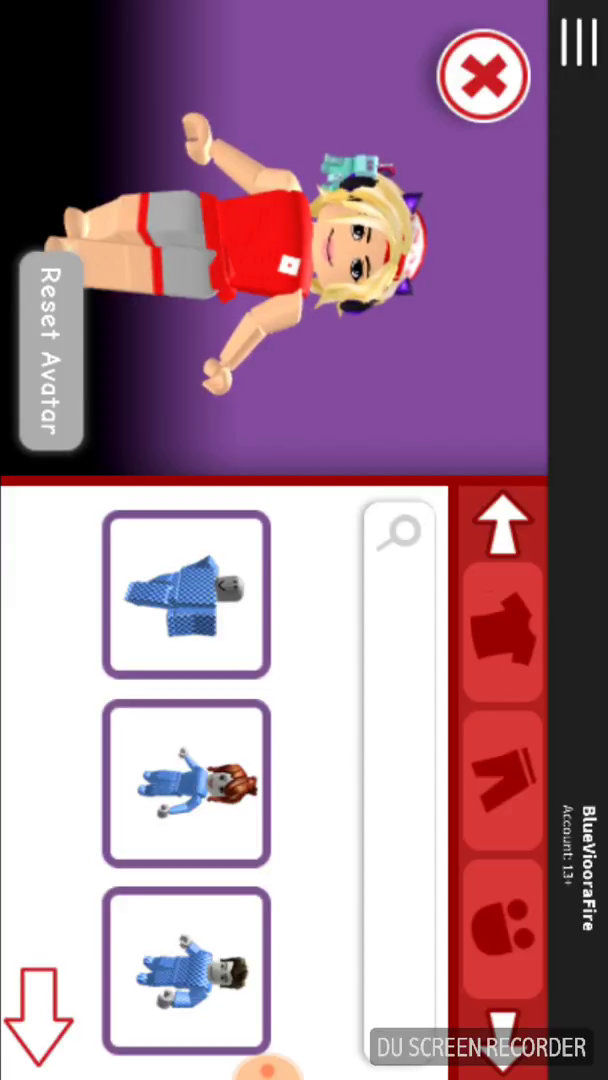
left_click(502, 628)
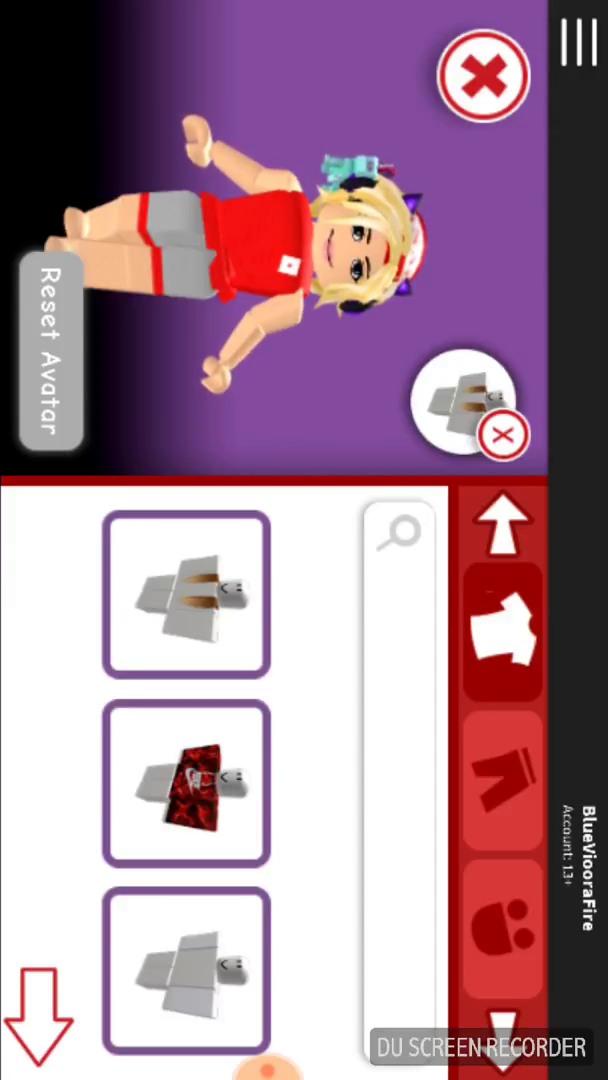
left_click(503, 435)
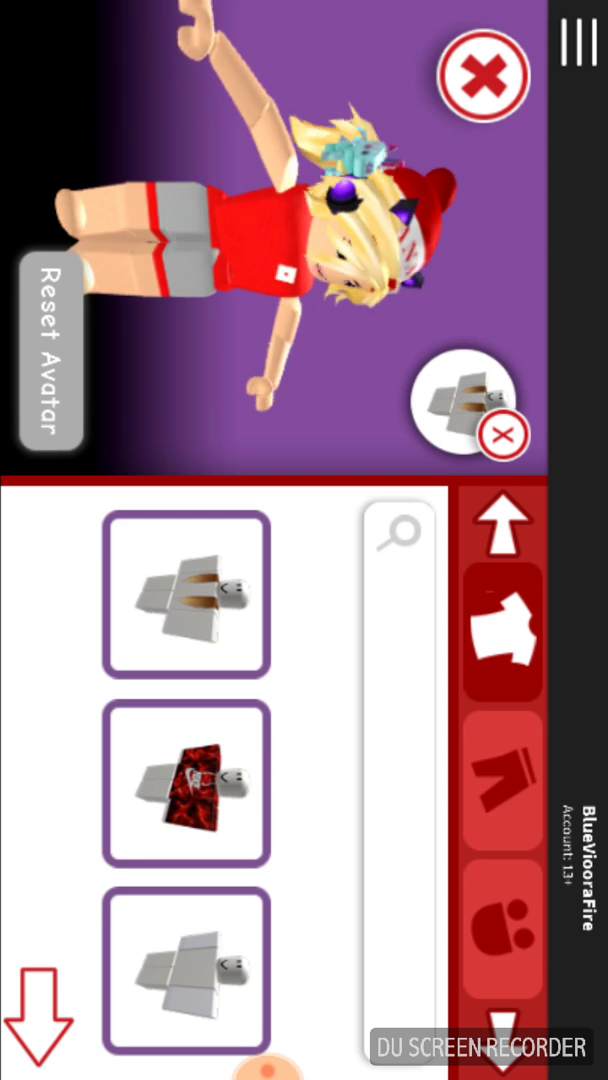
Step: Search pants for 'Adidas', wear the blue Adidas pants, and close the editor
left_click(502, 780)
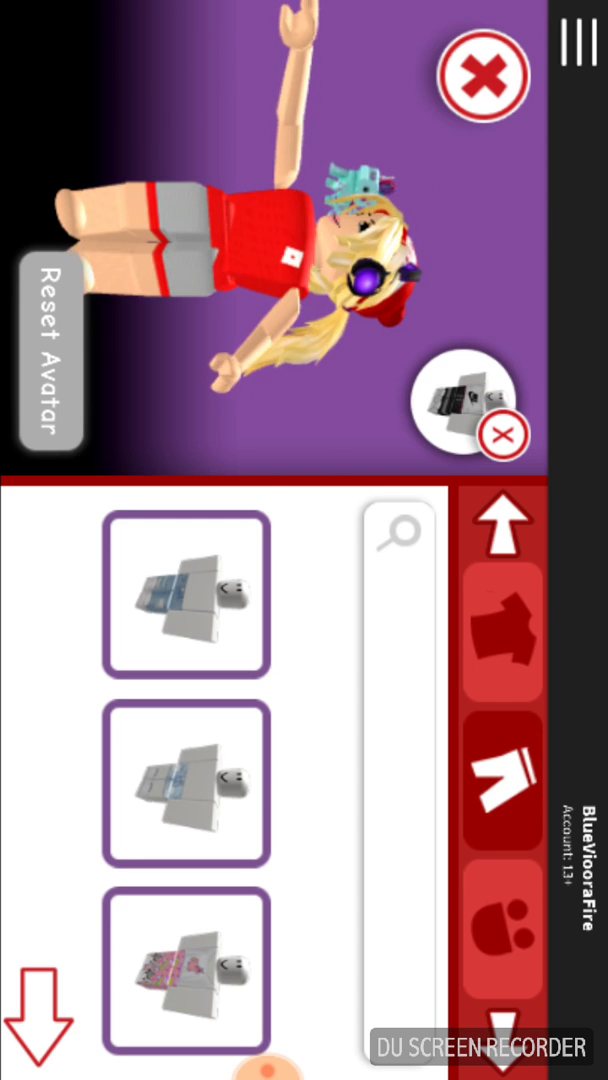
left_click(400, 780)
type("a")
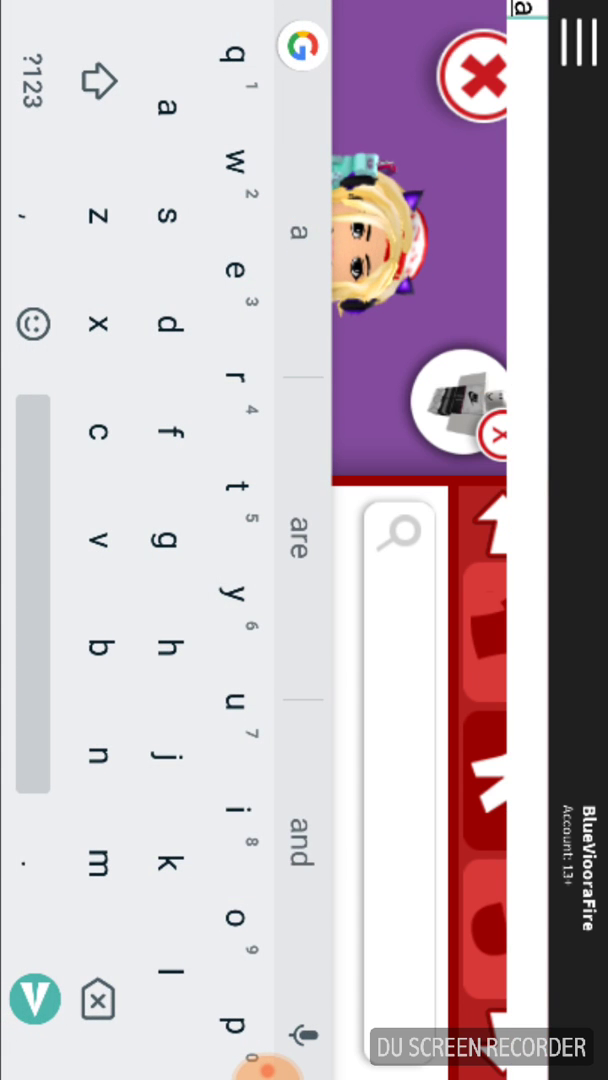
type("di")
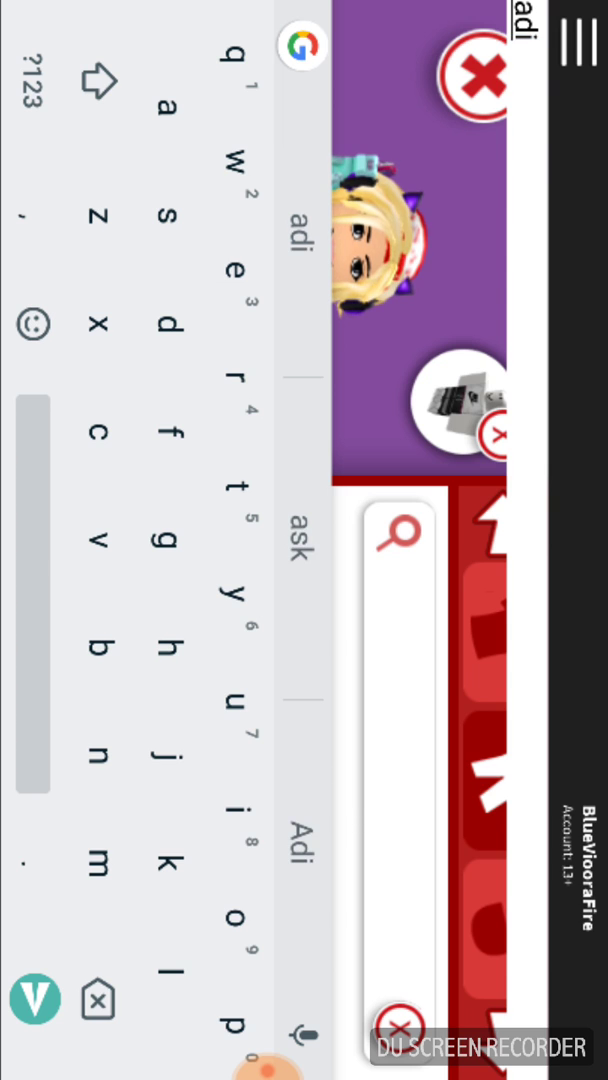
type("das")
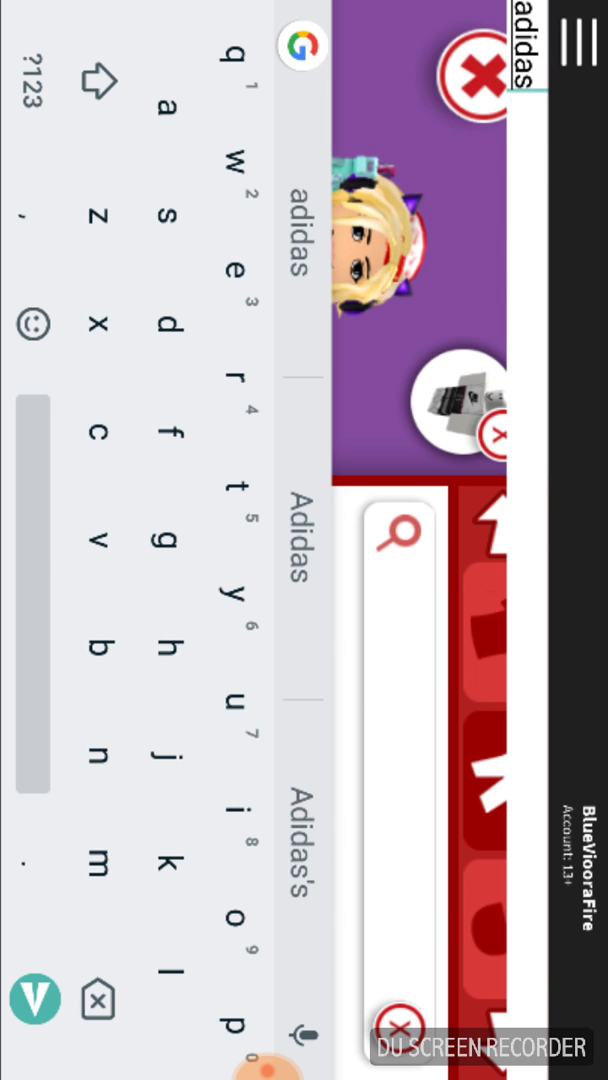
left_click(300, 537)
key("Return")
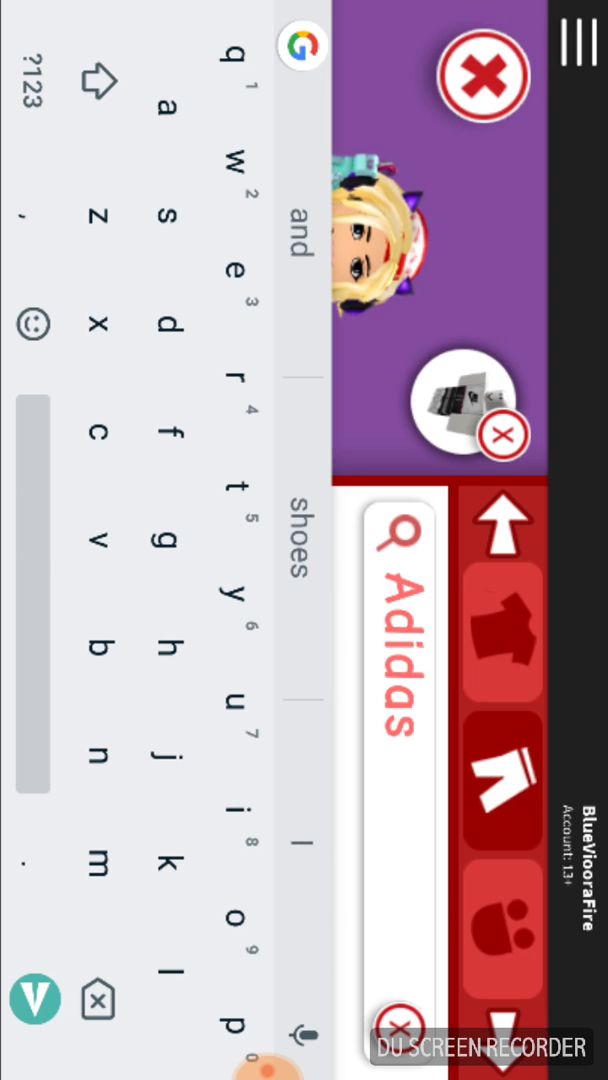
scroll(185, 770, "down", 3)
scroll(185, 770, "down", 3)
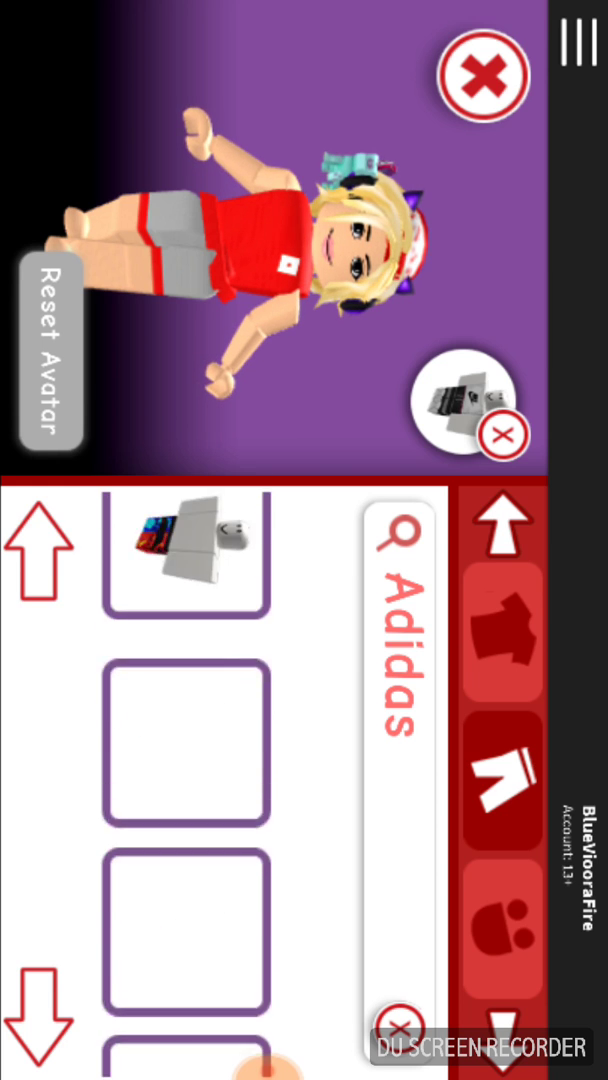
scroll(185, 770, "down", 3)
scroll(185, 770, "down", 3)
scroll(185, 770, "down", 3)
scroll(185, 770, "down", 3)
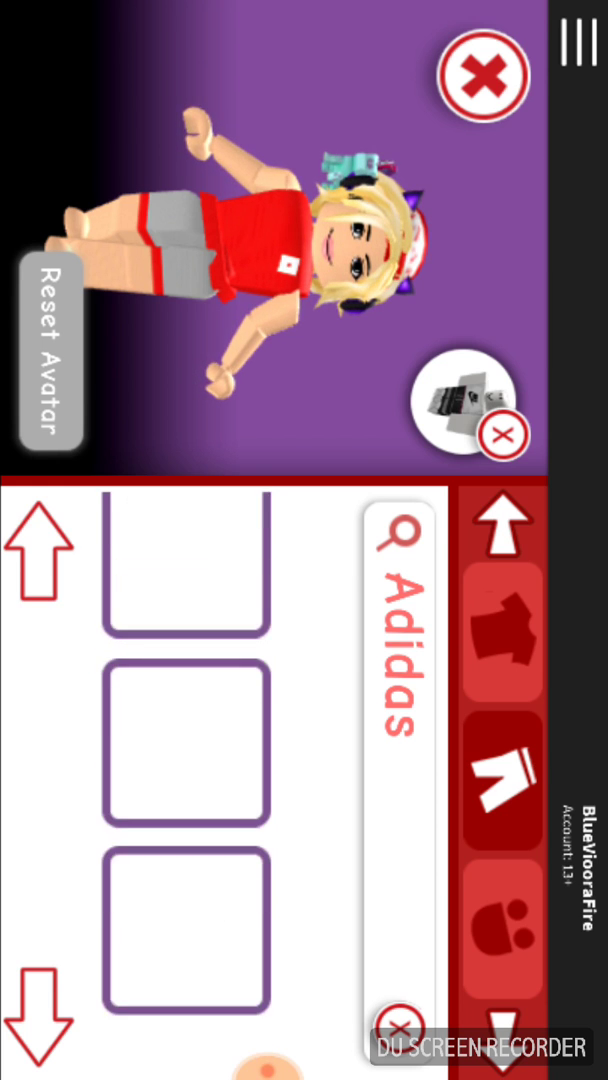
scroll(185, 770, "down", 3)
scroll(185, 770, "down", 3)
scroll(185, 770, "down", 3)
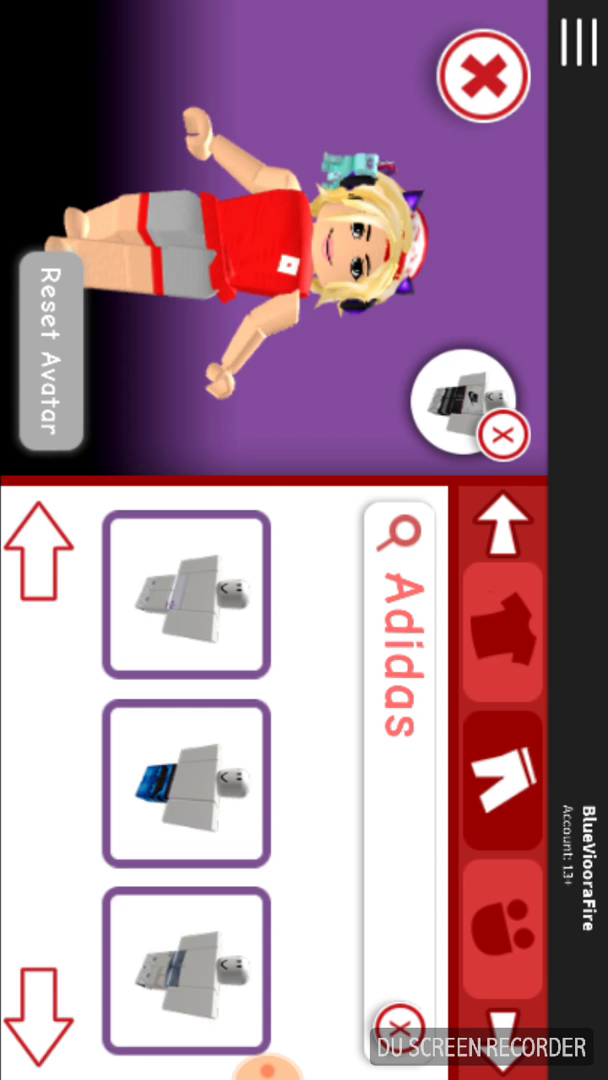
scroll(185, 770, "down", 3)
left_click(185, 595)
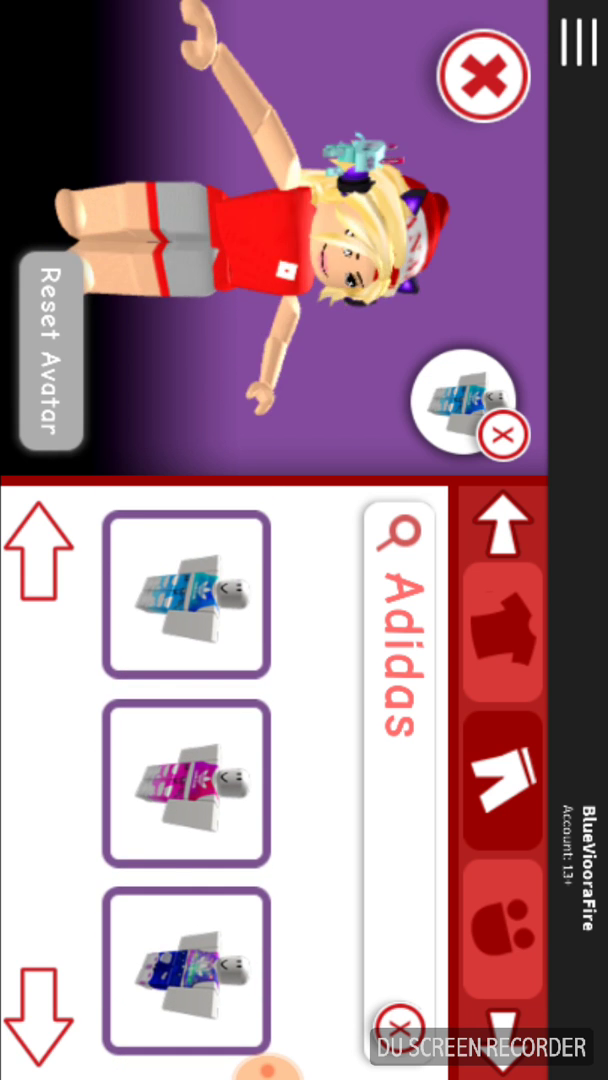
scroll(185, 770, "down", 3)
scroll(185, 770, "down", 3)
scroll(185, 770, "down", 3)
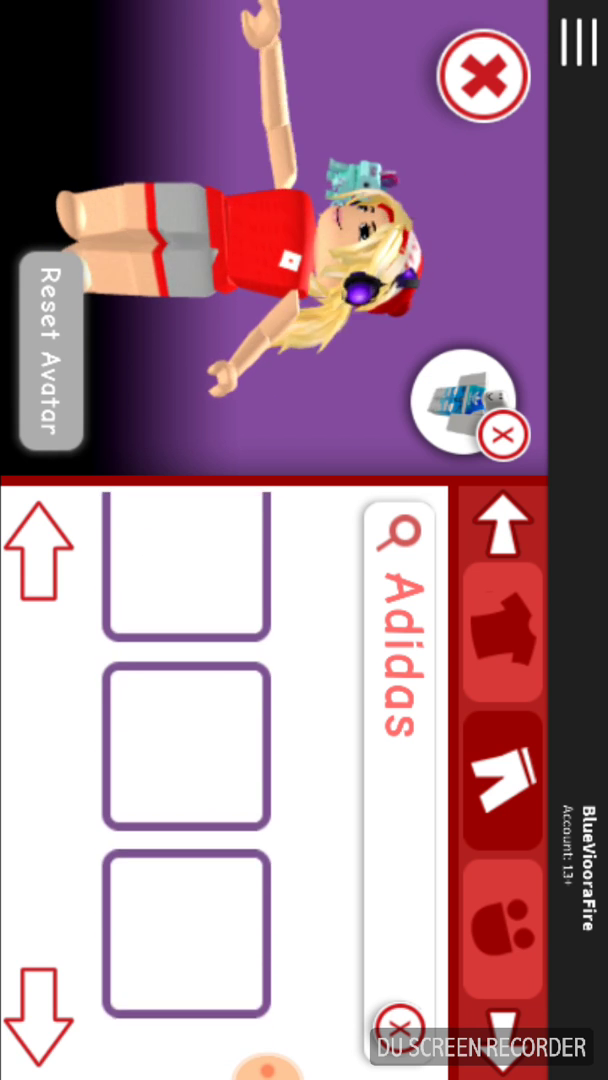
scroll(185, 770, "down", 3)
scroll(185, 770, "down", 3)
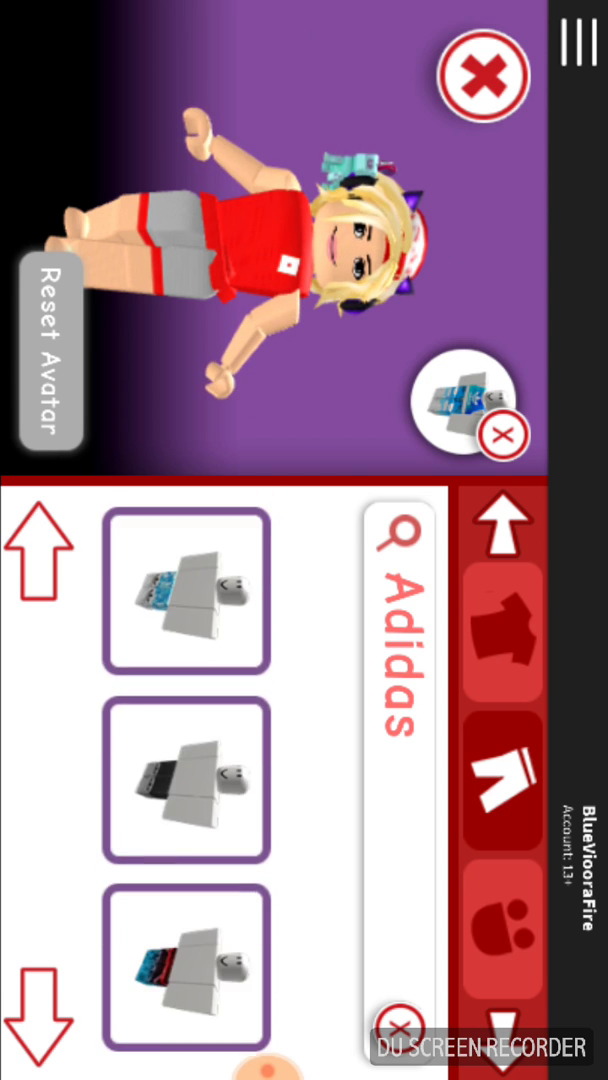
scroll(185, 770, "down", 3)
scroll(185, 770, "down", 3)
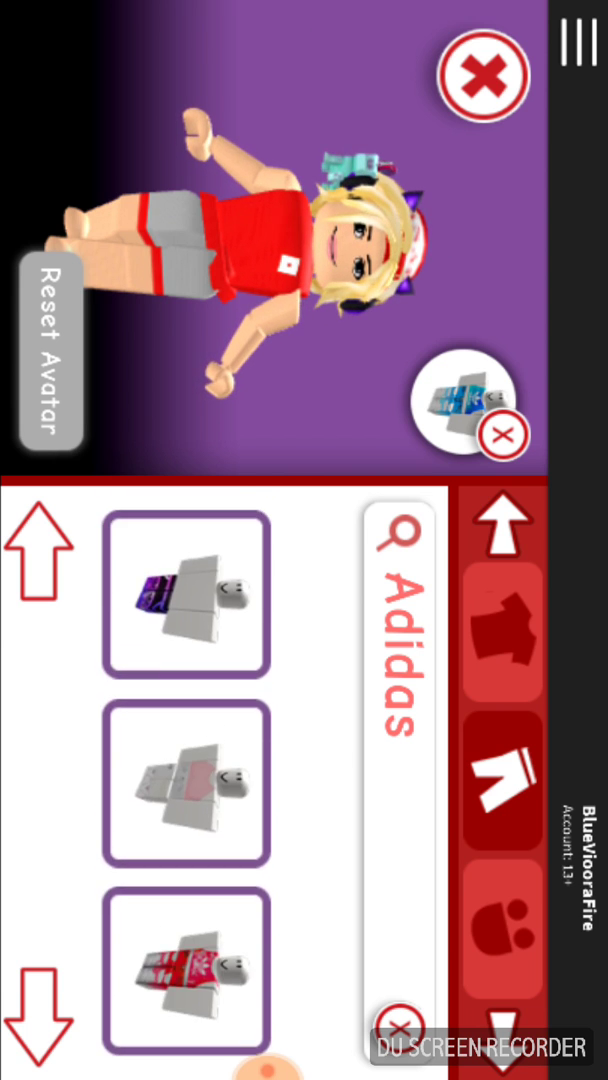
scroll(185, 770, "down", 3)
scroll(185, 770, "down", 3)
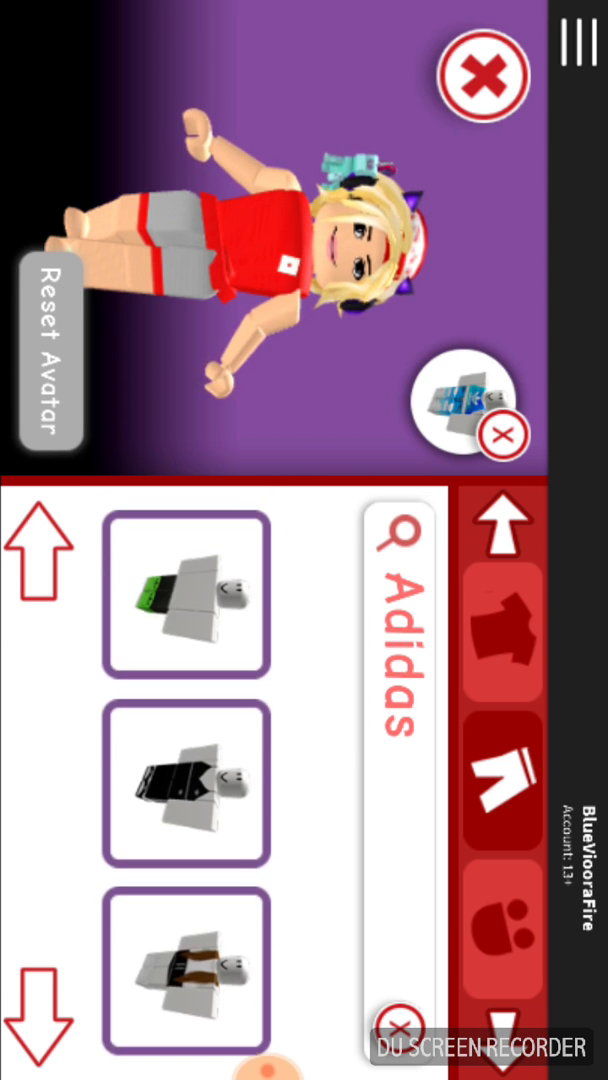
scroll(185, 770, "down", 3)
scroll(185, 770, "down", 3)
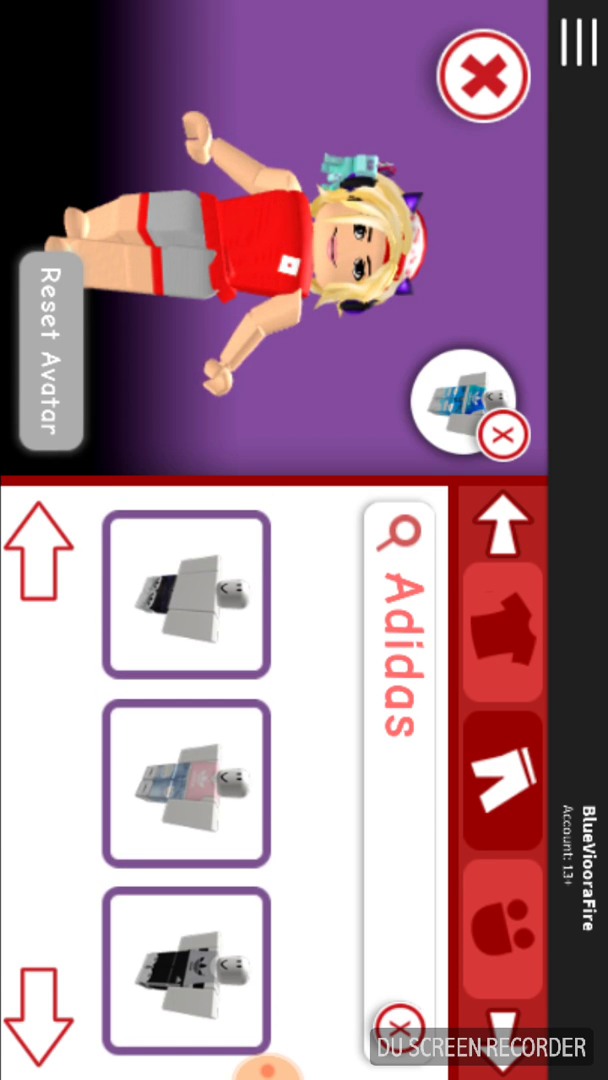
left_click(503, 612)
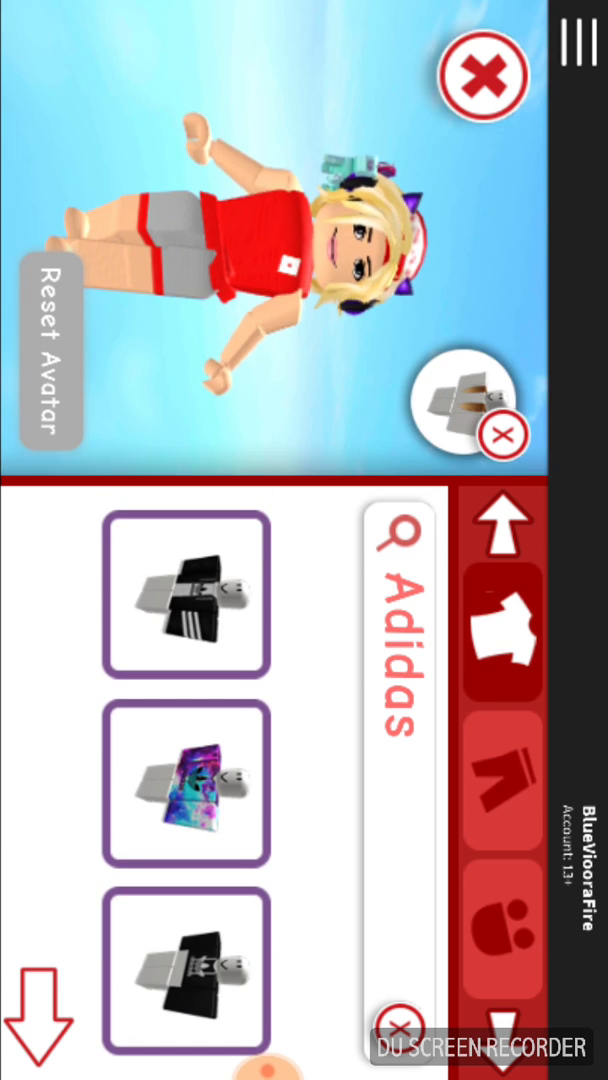
left_click(485, 75)
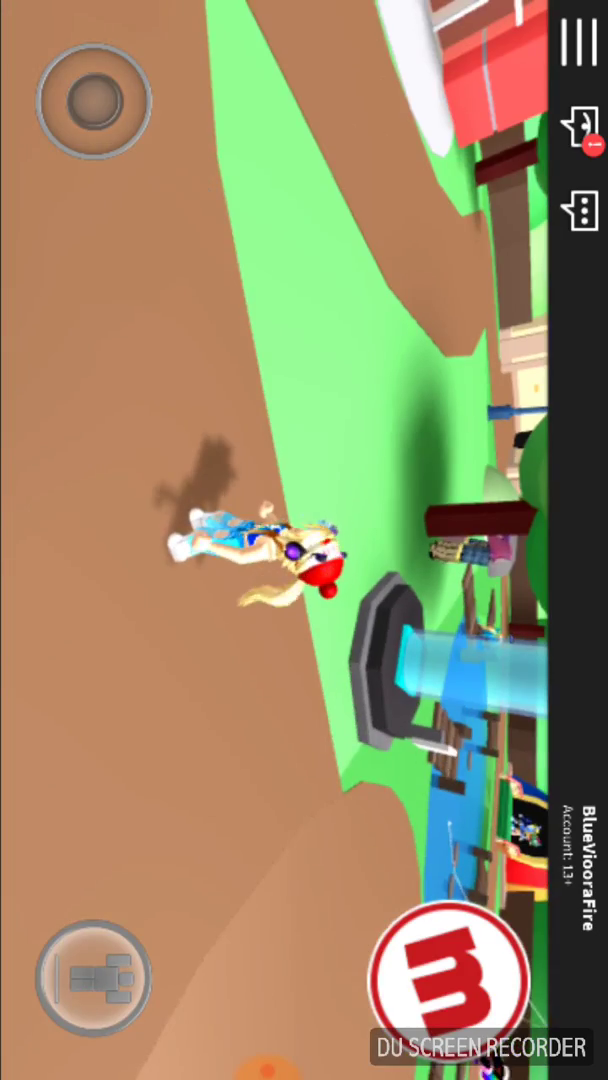
Step: Bring up the main menu and dismiss the home teleport tip
left_click_drag(300, 700, 300, 300)
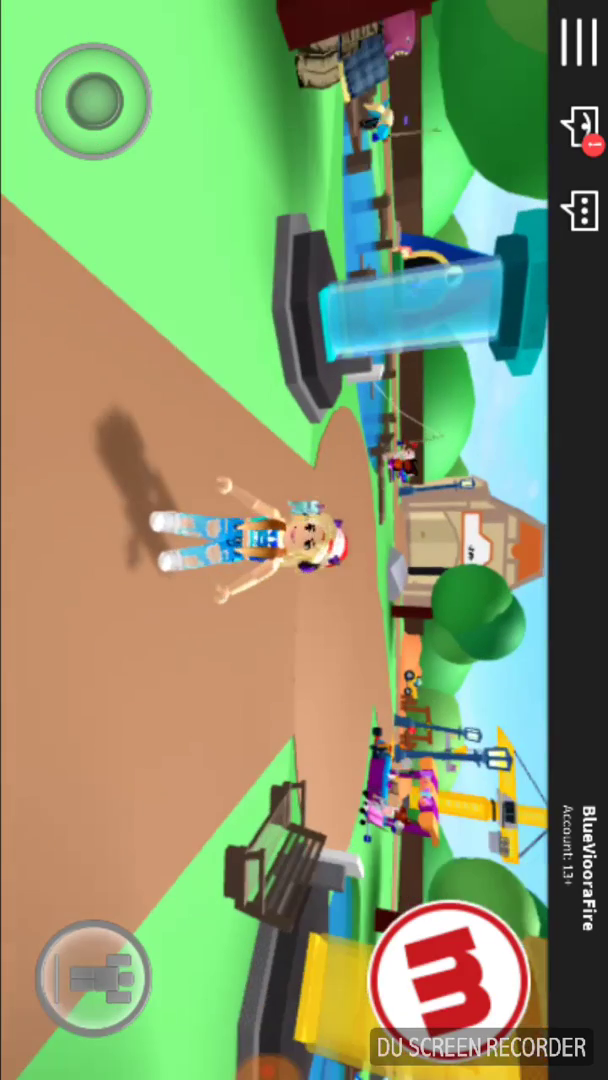
left_click(450, 985)
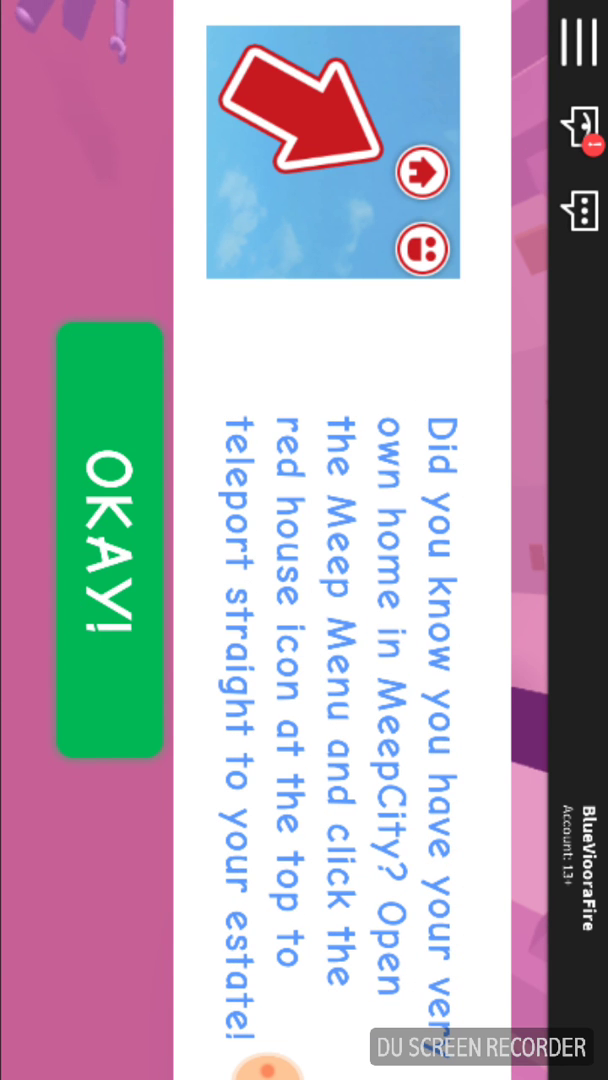
left_click(96, 580)
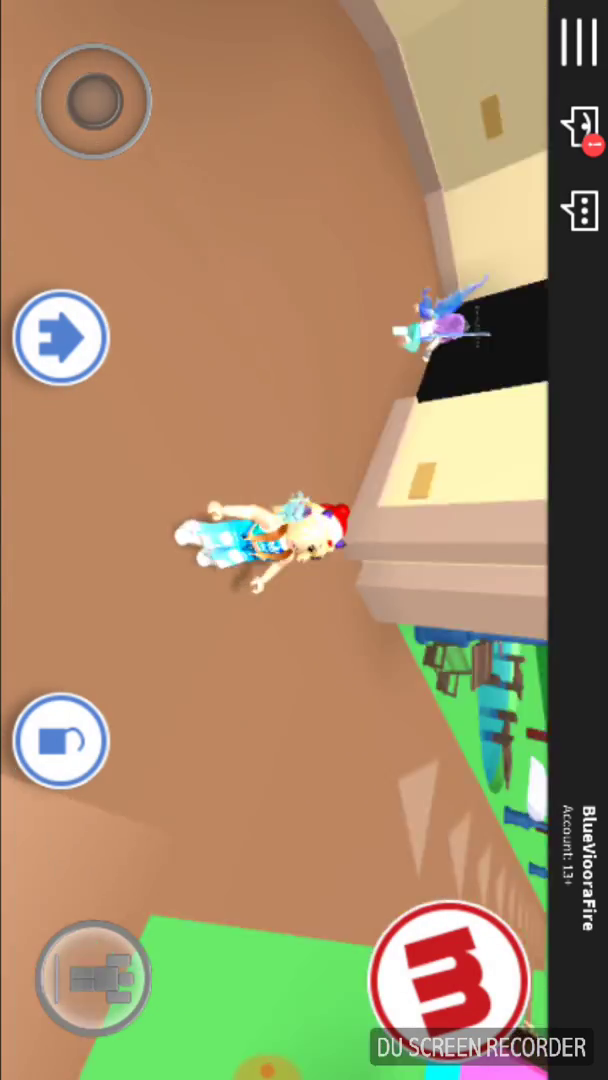
left_click(450, 970)
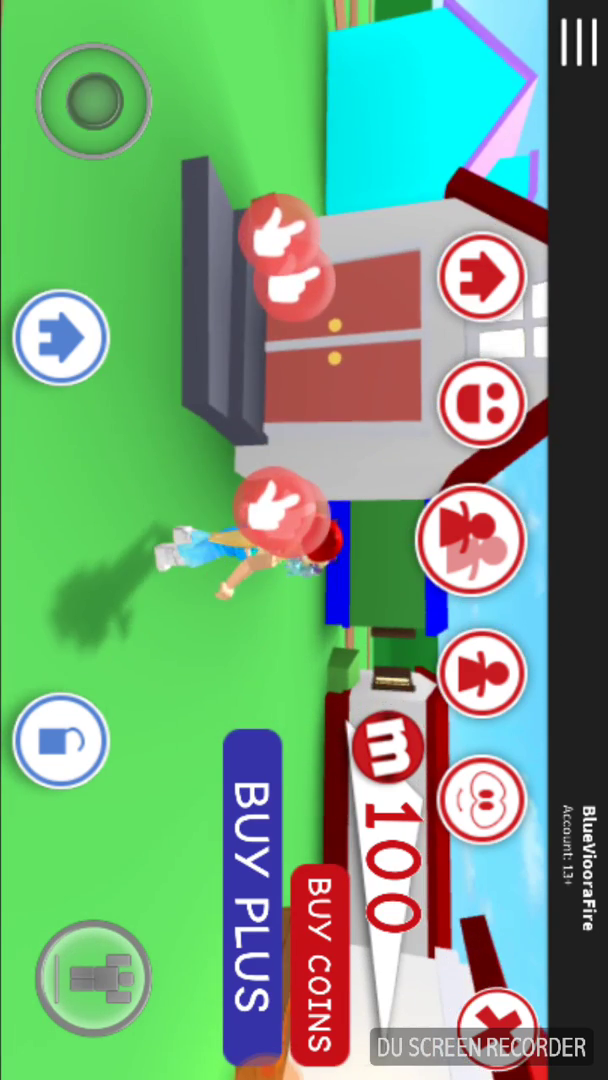
Step: Walk across the estate and water the plant in the pot
left_click_drag(92, 100, 145, 130)
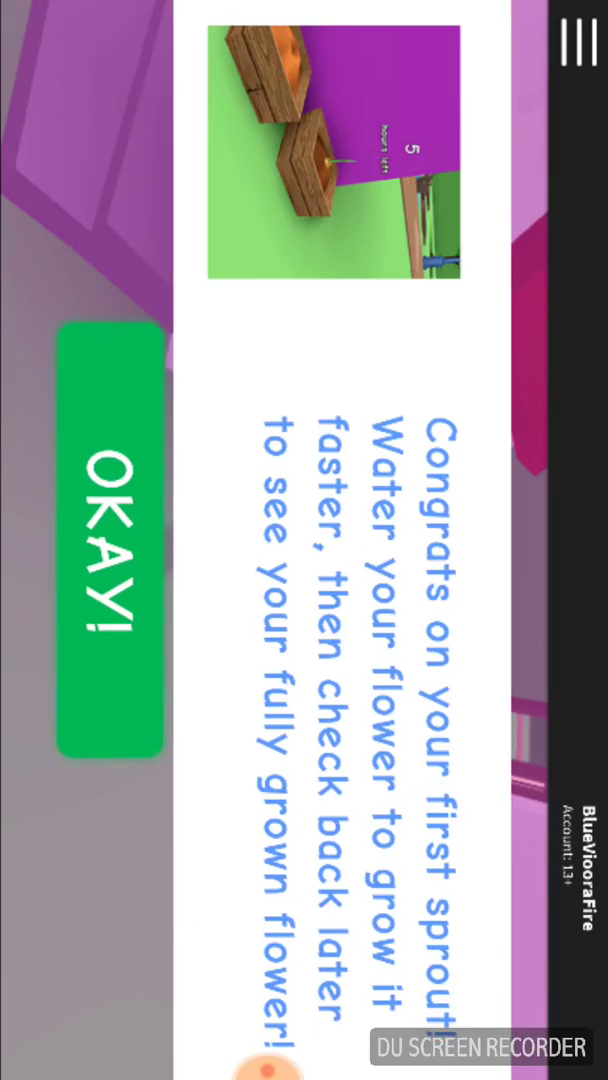
left_click(109, 519)
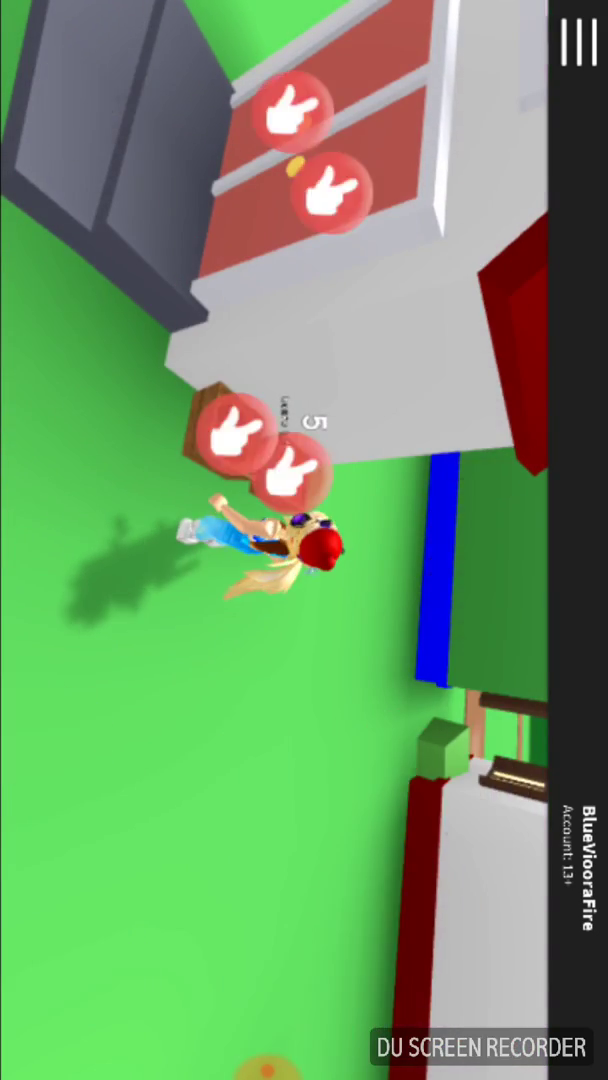
left_click(241, 430)
left_click(103, 335)
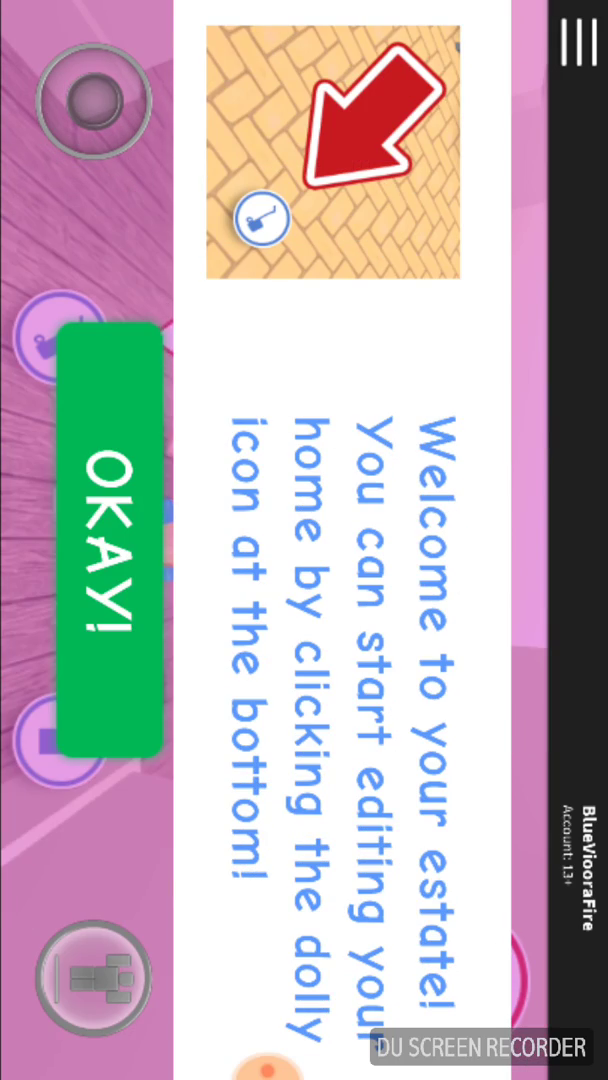
Step: Dismiss the estate welcome, walk into the house, and enter furniture edit mode
left_click(111, 512)
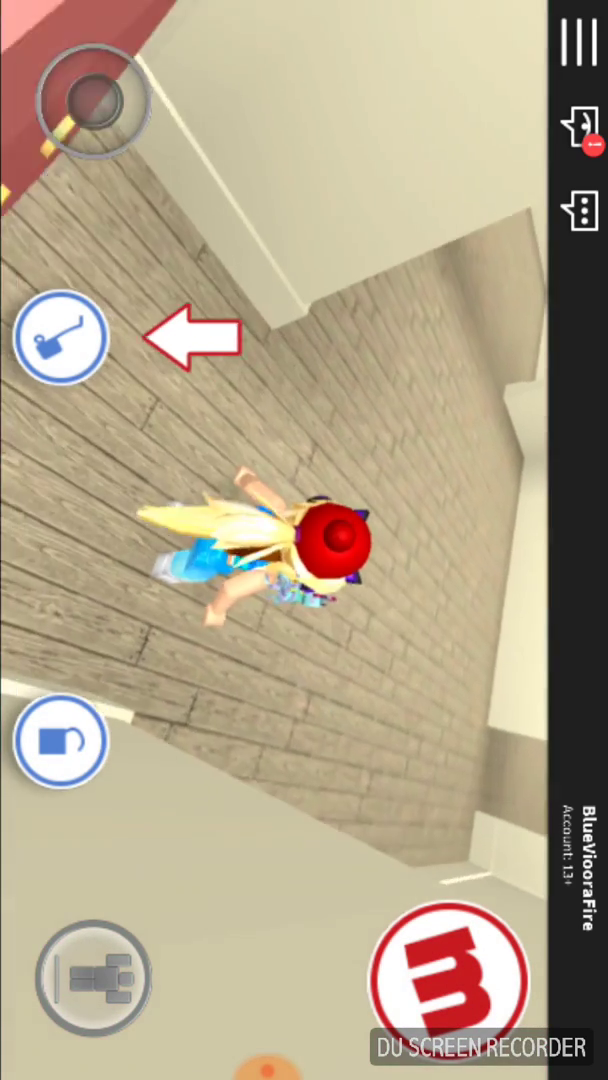
mouse_move(93, 100)
left_mouse_down()
mouse_move(145, 92)
mouse_move(137, 113)
left_mouse_up()
mouse_move(93, 100)
left_mouse_down()
mouse_move(84, 53)
mouse_move(145, 97)
mouse_move(193, 121)
mouse_move(200, 145)
mouse_move(89, 174)
mouse_move(109, 188)
mouse_move(188, 164)
mouse_move(186, 178)
mouse_move(181, 104)
mouse_move(157, 89)
left_mouse_up()
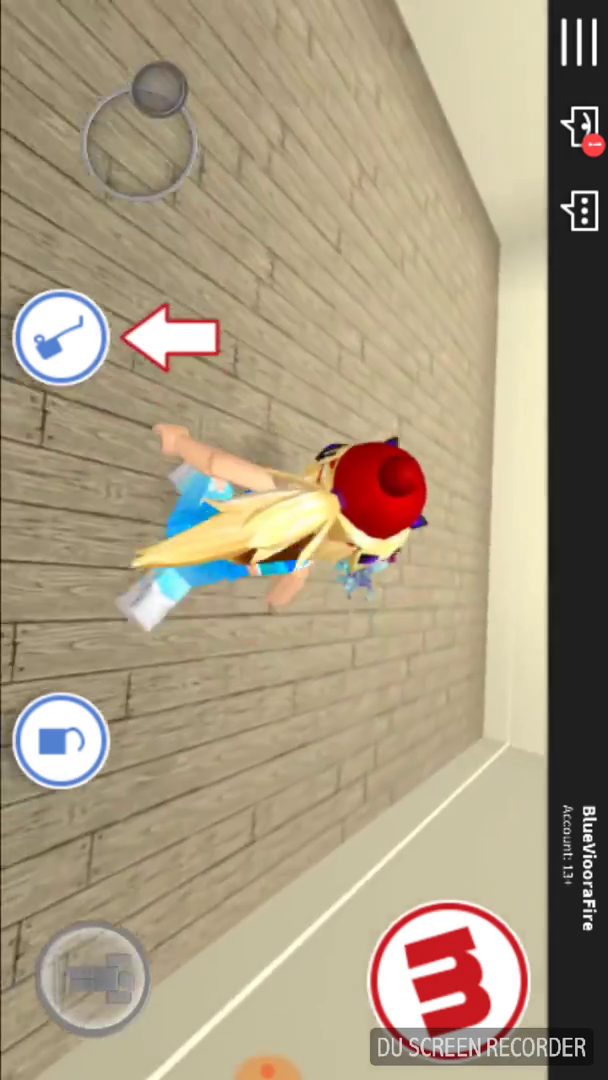
mouse_move(93, 100)
left_mouse_down()
mouse_move(89, 113)
mouse_move(53, 89)
mouse_move(97, 116)
mouse_move(43, 53)
mouse_move(92, 101)
mouse_move(84, 48)
left_mouse_up()
left_click(62, 337)
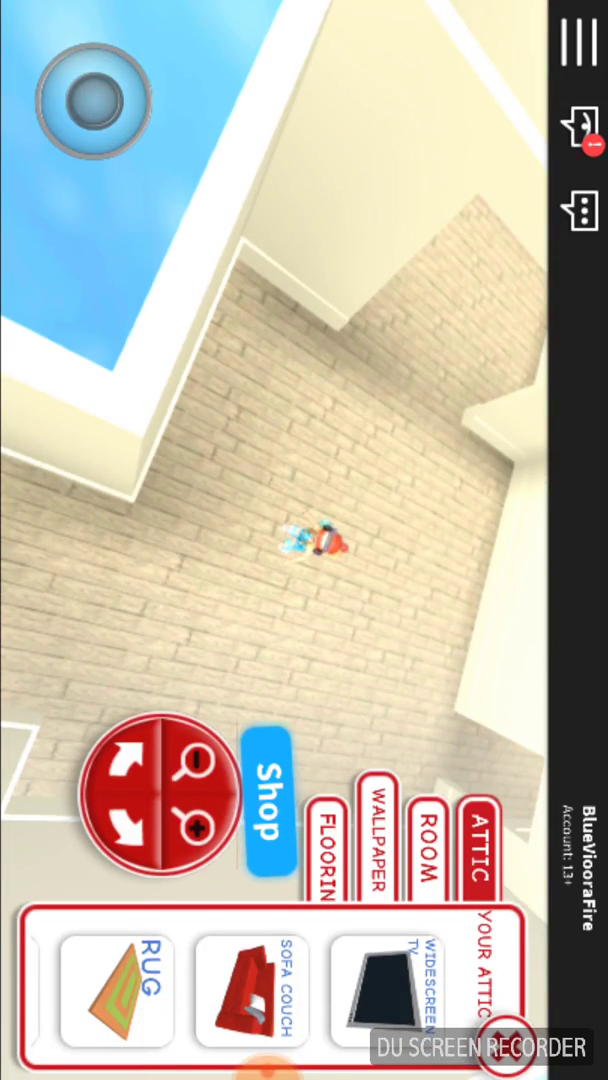
Step: Place the rainbow widescreen TV up on the wall
mouse_move(93, 100)
left_mouse_down()
mouse_move(150, 154)
mouse_move(174, 125)
mouse_move(179, 92)
mouse_move(150, 53)
mouse_move(175, 90)
left_mouse_up()
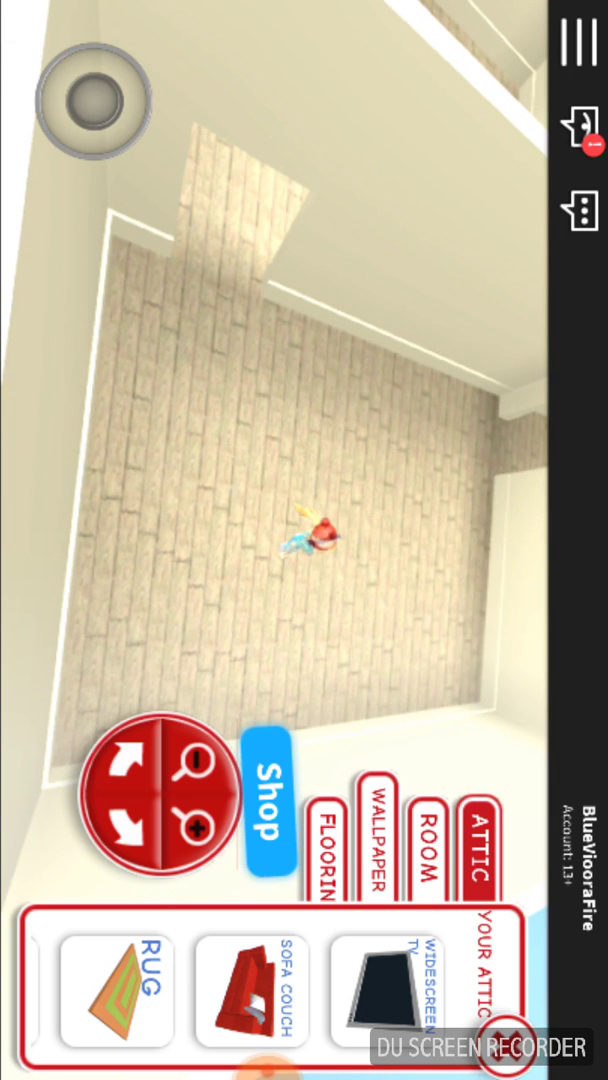
left_click(395, 985)
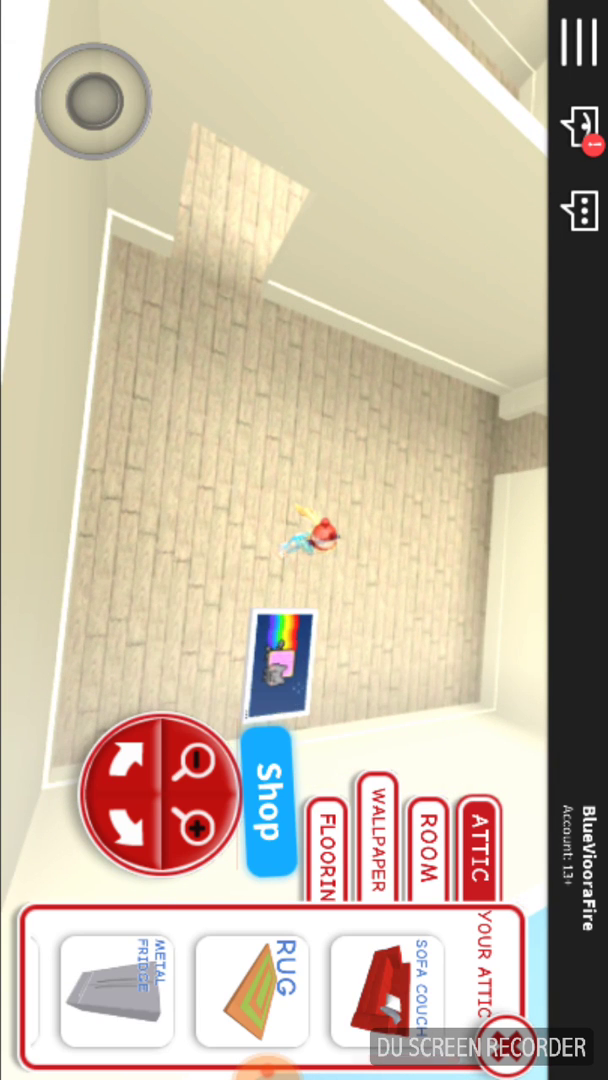
mouse_move(280, 655)
left_mouse_down()
mouse_move(290, 591)
mouse_move(367, 381)
mouse_move(365, 268)
mouse_move(374, 366)
mouse_move(370, 440)
left_mouse_up()
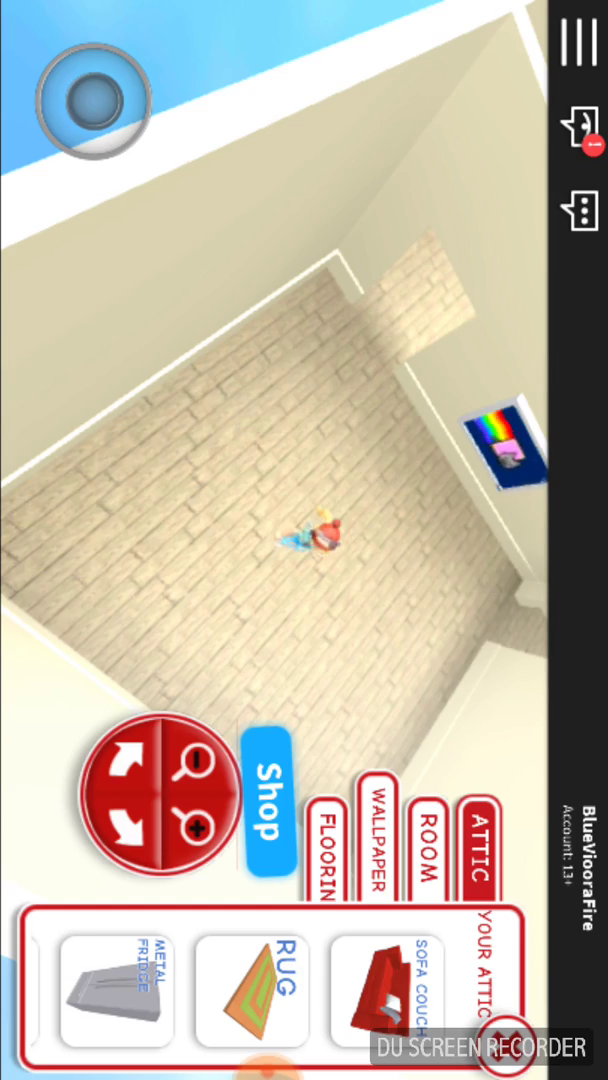
mouse_move(93, 100)
left_mouse_down()
mouse_move(152, 125)
mouse_move(140, 159)
mouse_move(125, 169)
mouse_move(150, 145)
left_mouse_up()
Step: Place the metal fridge against the wall
left_click(115, 990)
mouse_move(262, 420)
left_mouse_down()
mouse_move(362, 343)
mouse_move(370, 585)
left_mouse_up()
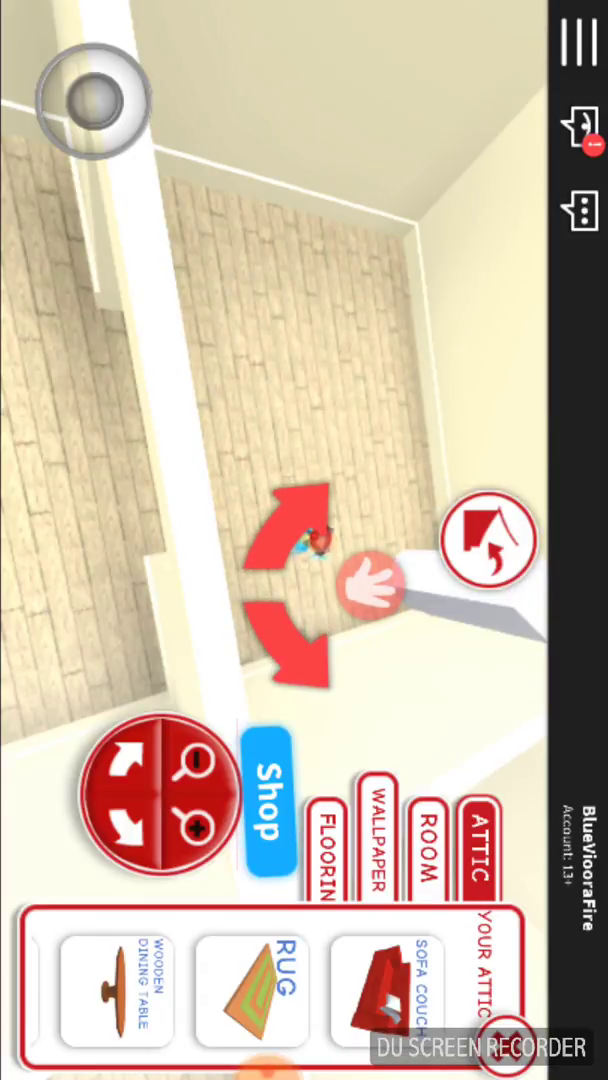
mouse_move(200, 400)
left_mouse_down()
mouse_move(200, 300)
mouse_move(200, 420)
left_mouse_up()
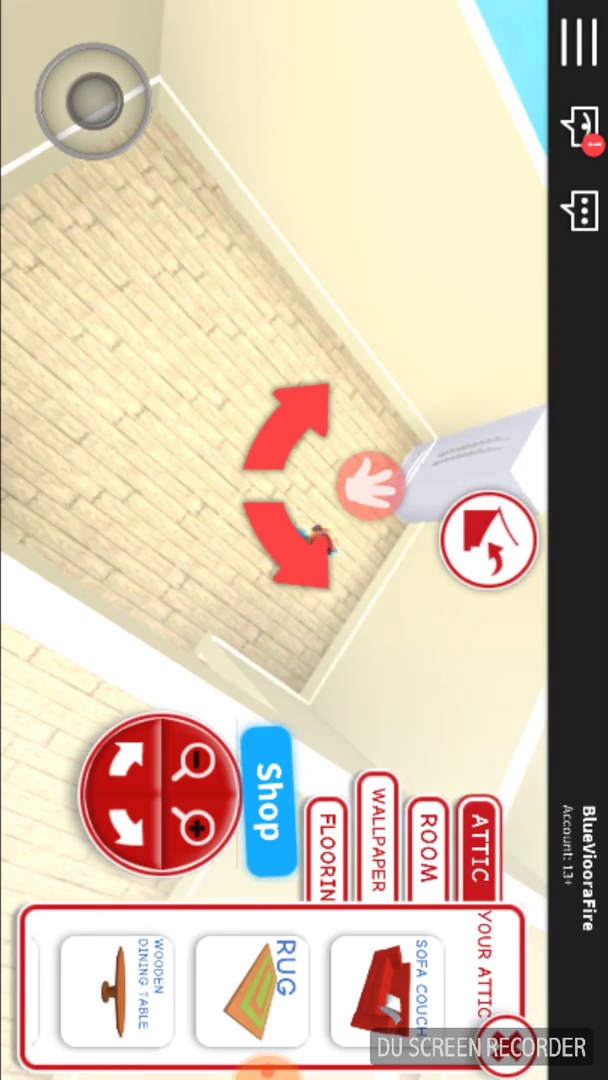
left_click_drag(150, 985, 295, 985)
Step: Position the round wooden dining table, then browse the flooring and wallpaper coverings
left_click(265, 990)
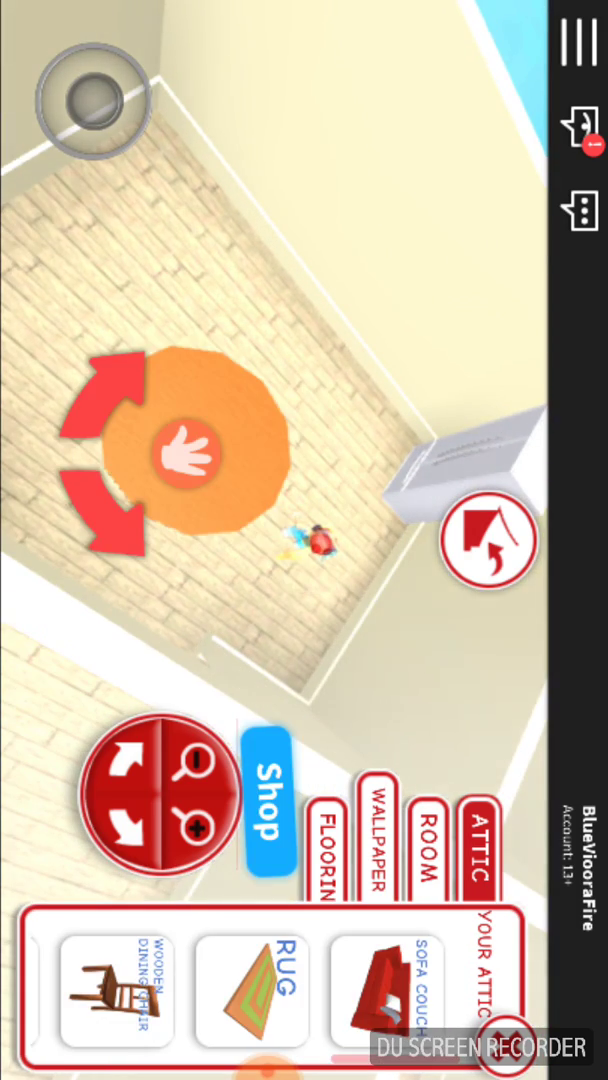
mouse_move(185, 455)
left_mouse_down()
mouse_move(150, 403)
mouse_move(234, 369)
mouse_move(290, 378)
mouse_move(362, 555)
mouse_move(375, 690)
left_mouse_up()
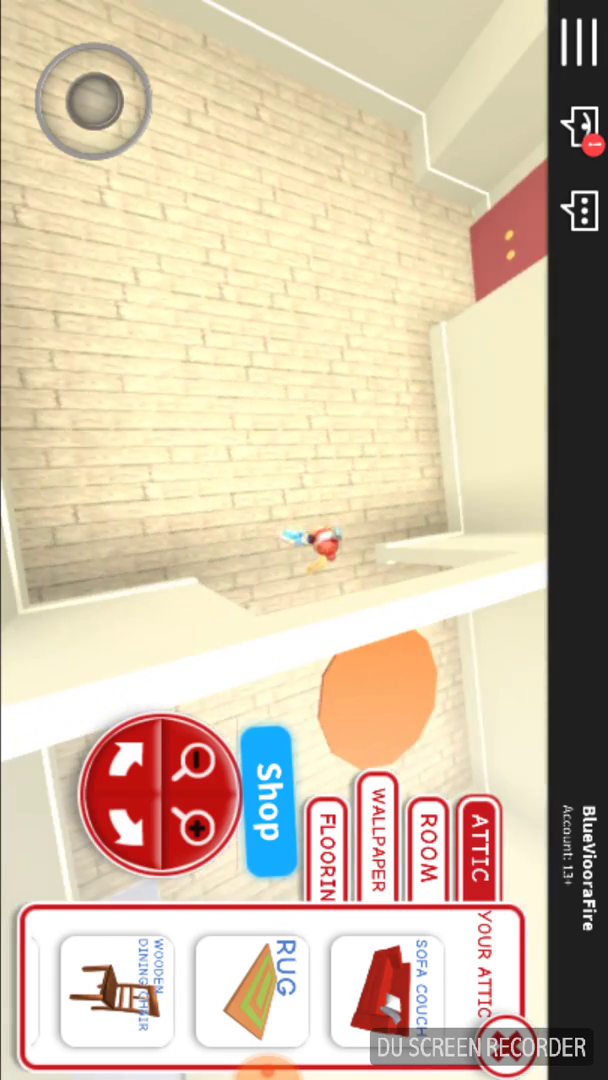
left_click(378, 680)
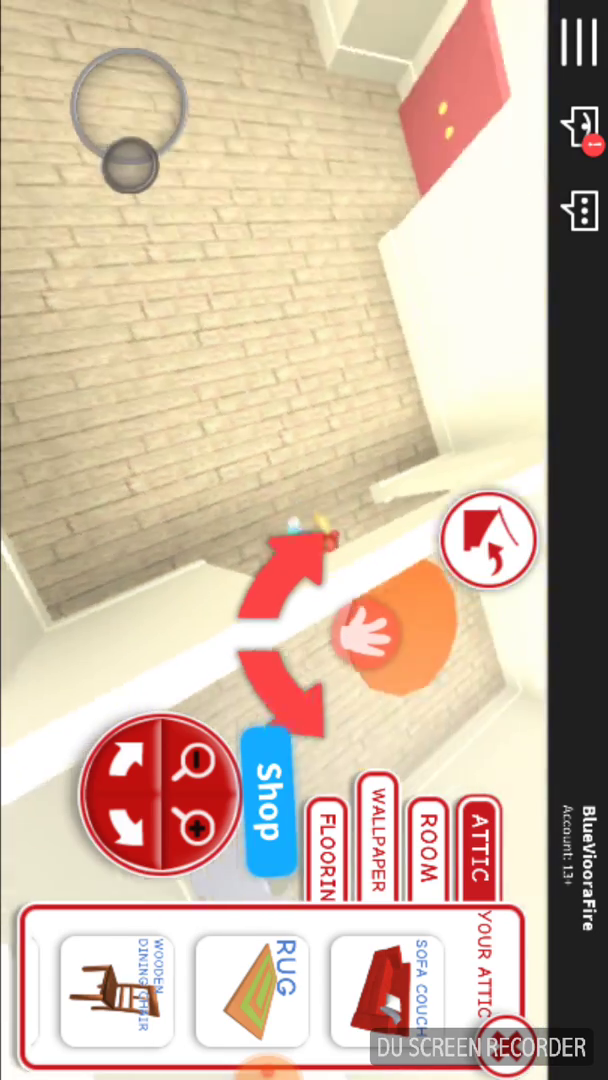
mouse_move(362, 631)
left_mouse_down()
mouse_move(355, 510)
mouse_move(372, 546)
left_mouse_up()
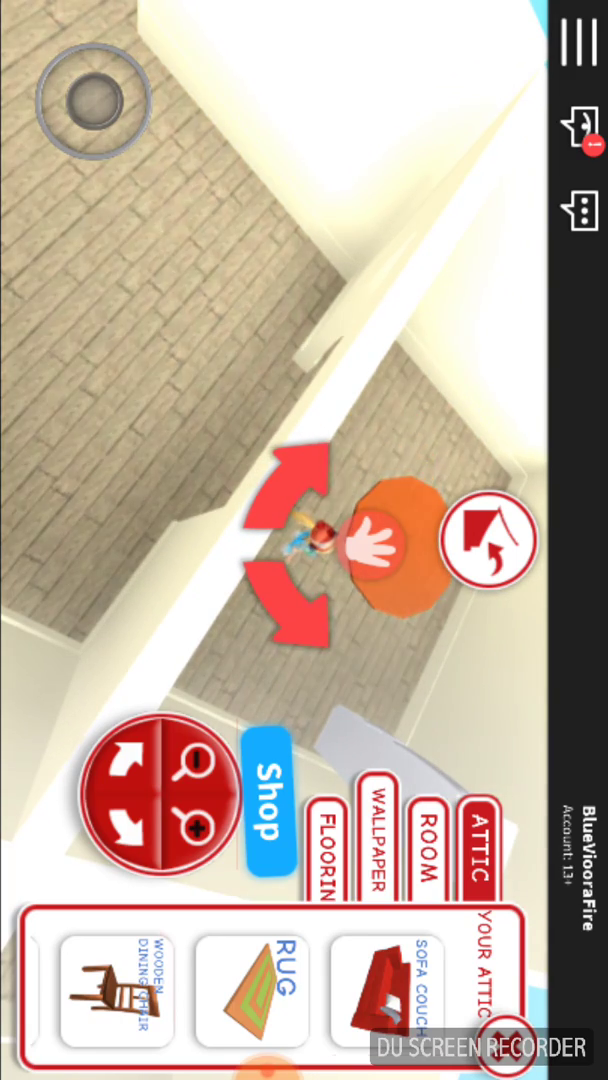
left_click(325, 850)
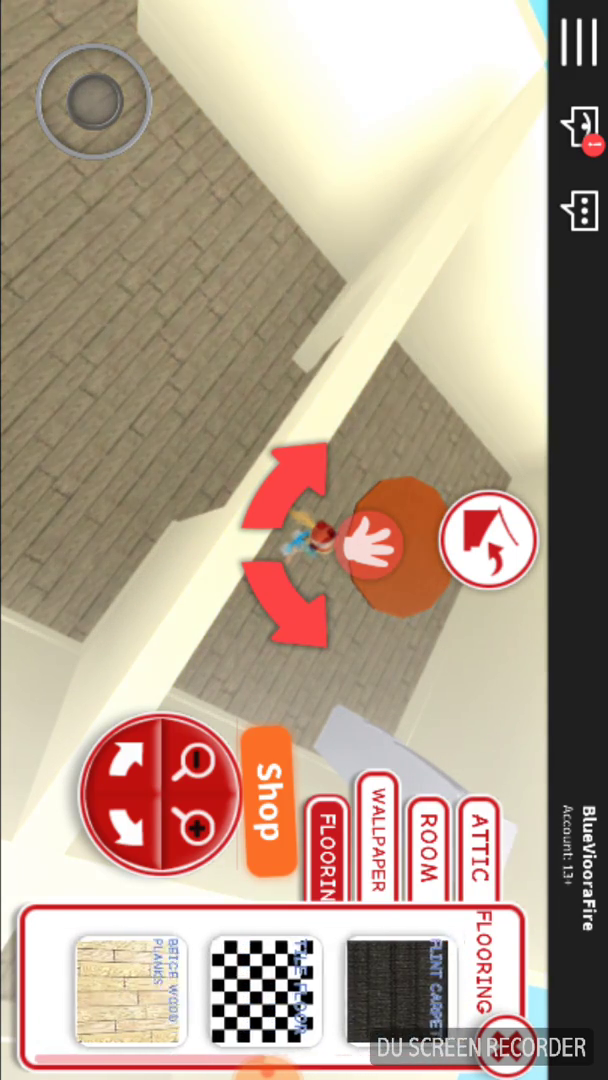
left_click(378, 830)
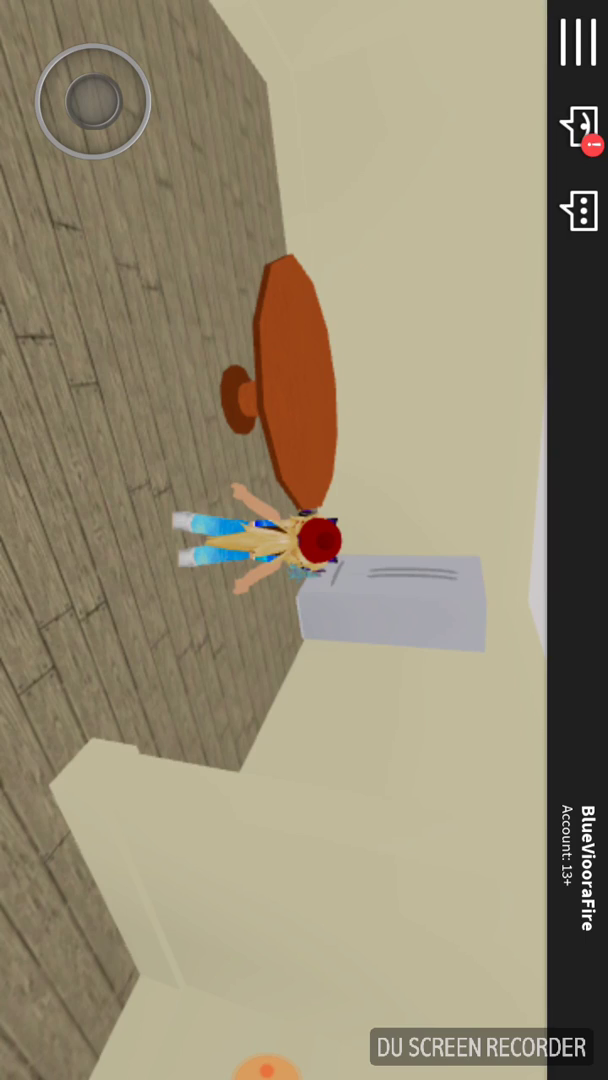
Step: Browse the flooring section of the home improvement shop
left_click(265, 1068)
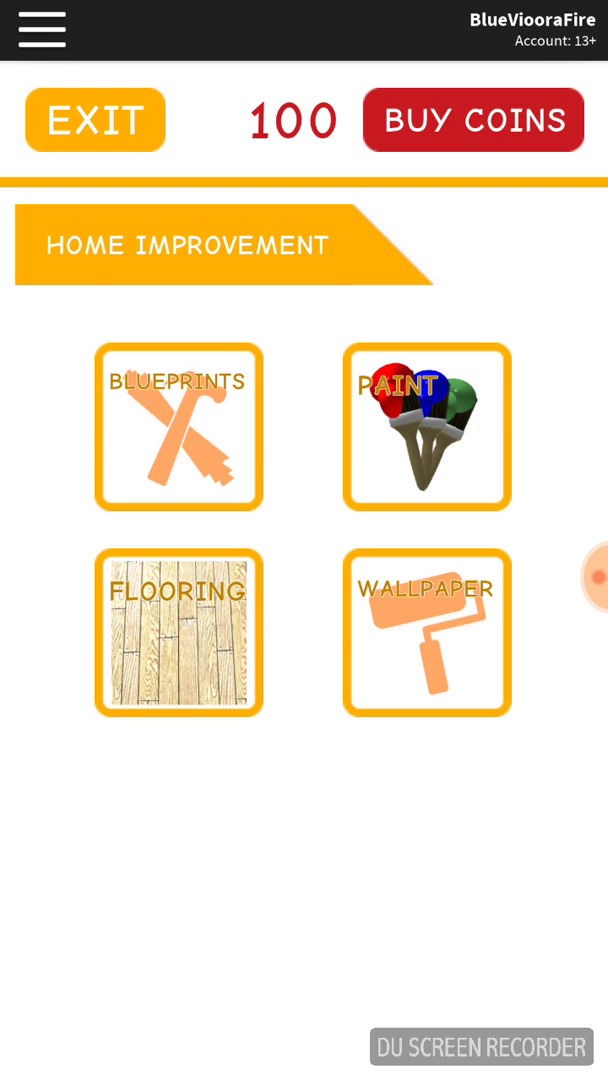
left_click(597, 577)
left_click(178, 630)
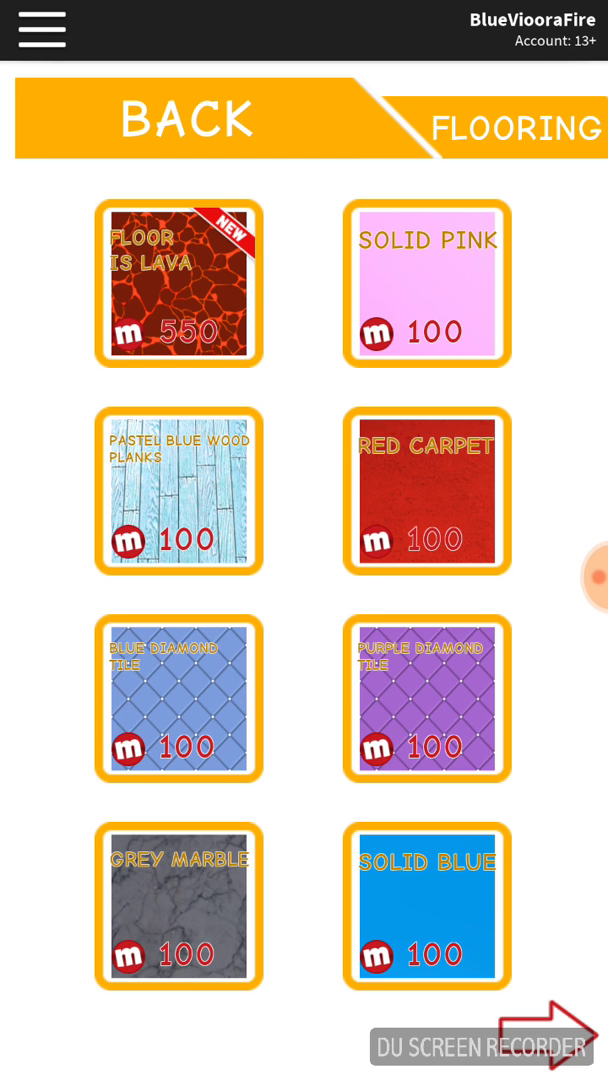
left_click(548, 1035)
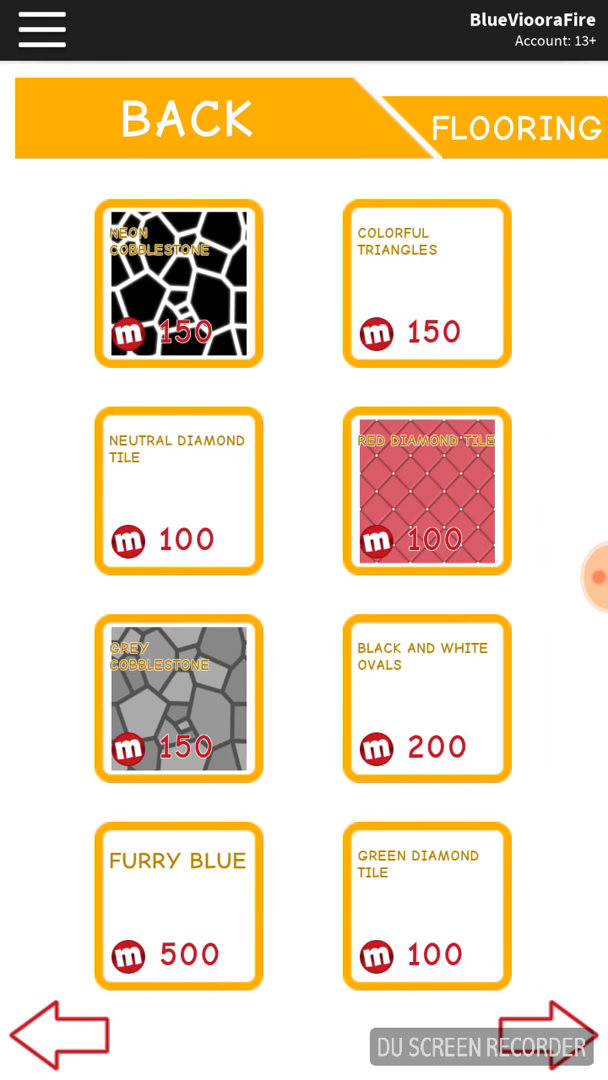
left_click(58, 1035)
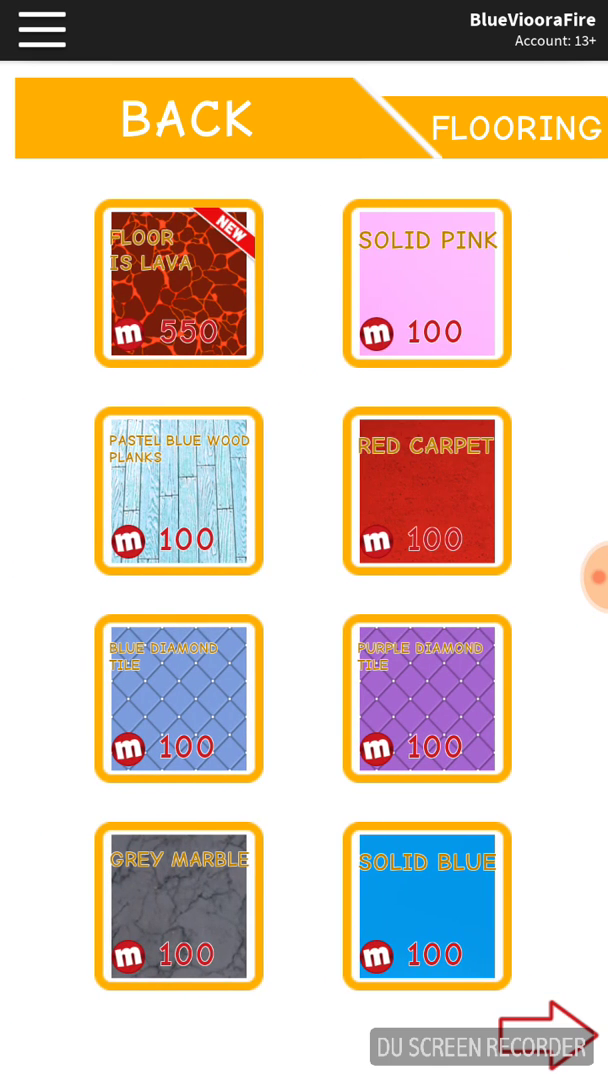
Step: Buy the Red Carpet flooring for 100 coins and exit the shop
left_click(427, 490)
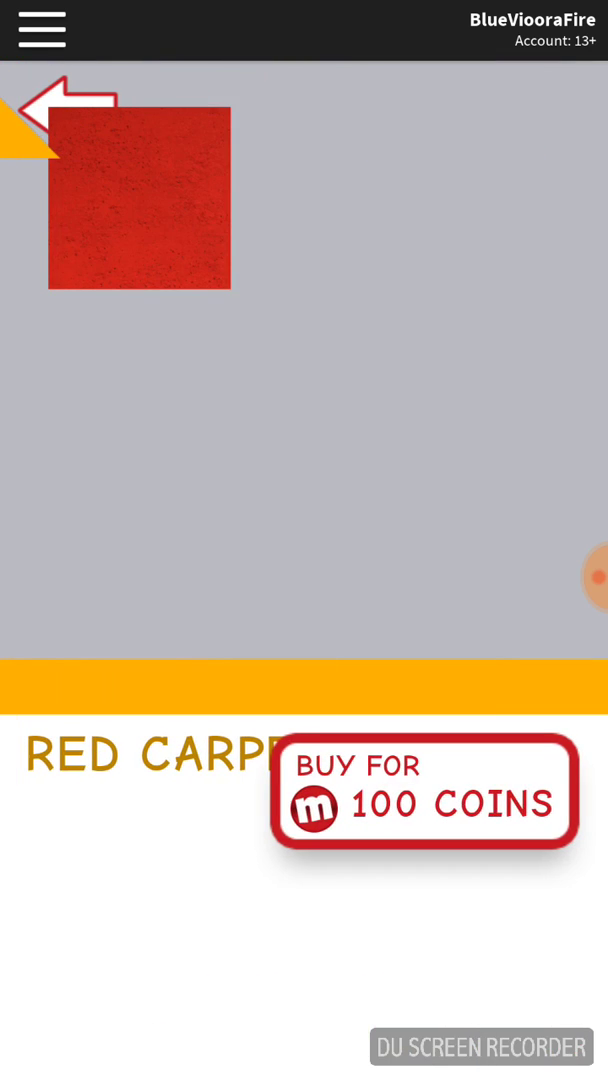
left_click(422, 791)
left_click(304, 743)
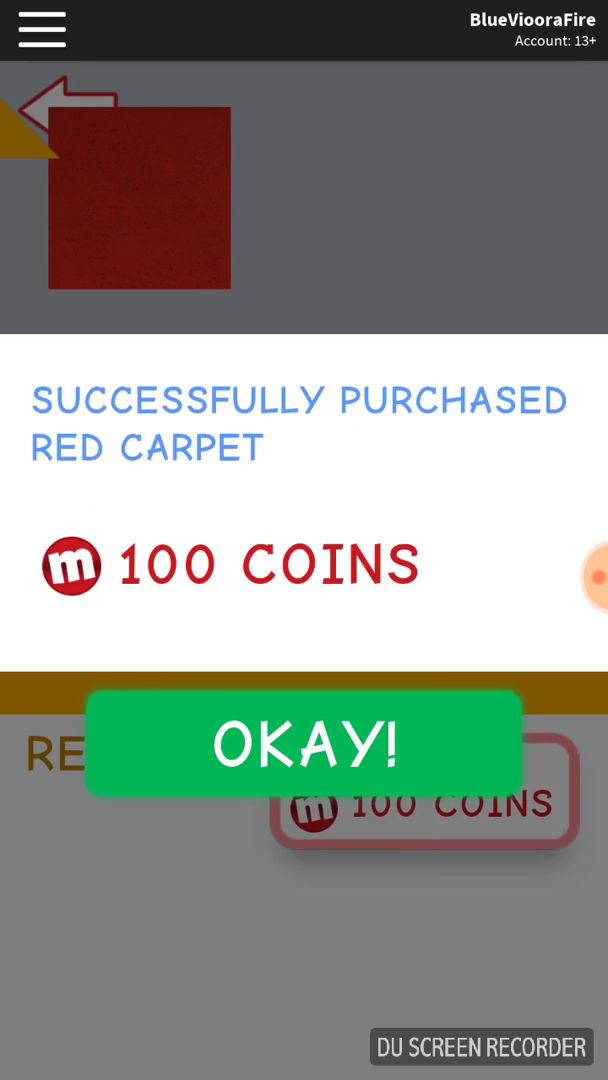
left_click(304, 743)
left_click(60, 108)
left_click(180, 116)
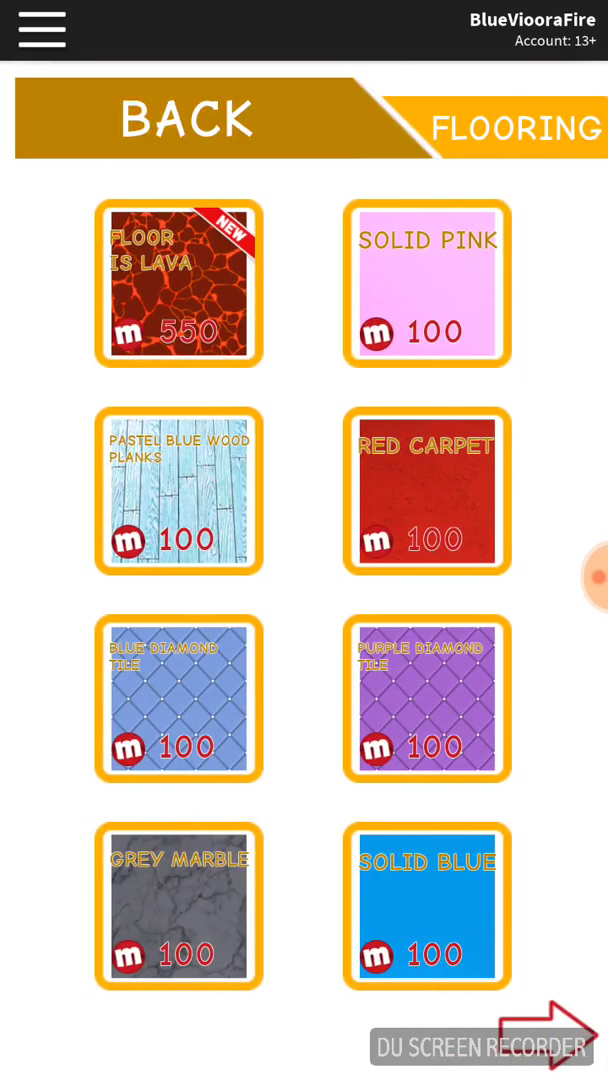
left_click(95, 120)
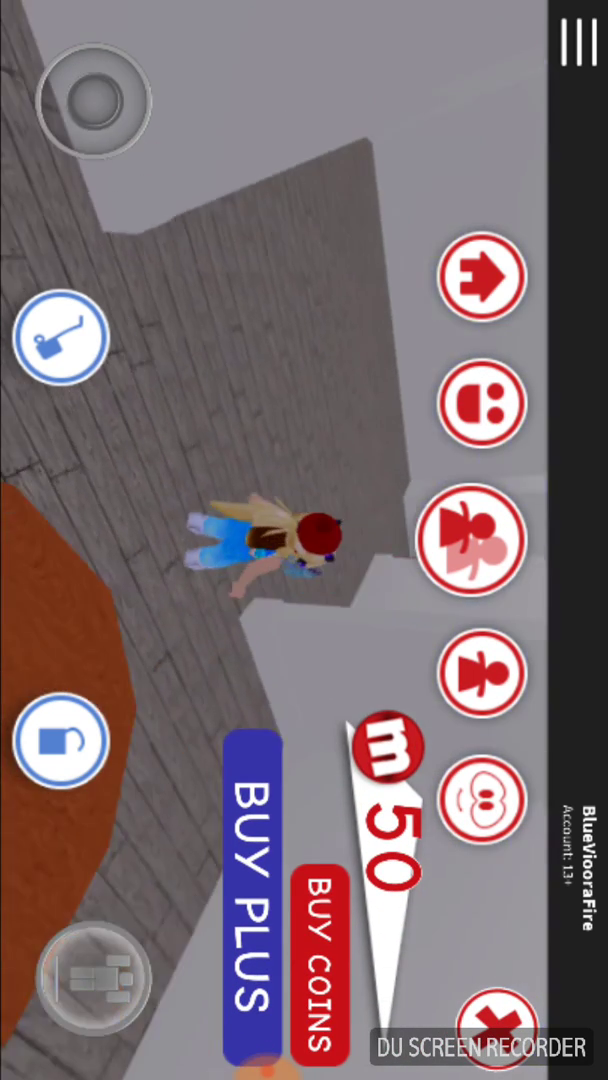
Step: Re-enter house editing and lay Red Carpet on the room's floor
mouse_move(93, 100)
left_mouse_down()
mouse_move(55, 105)
mouse_move(120, 112)
mouse_move(120, 96)
left_mouse_up()
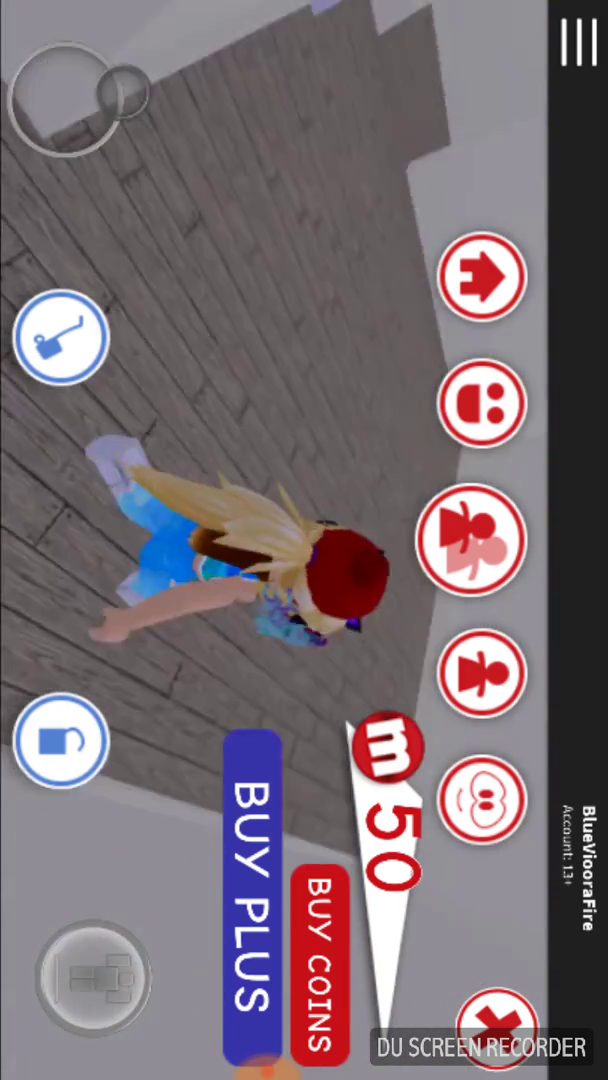
left_click(60, 335)
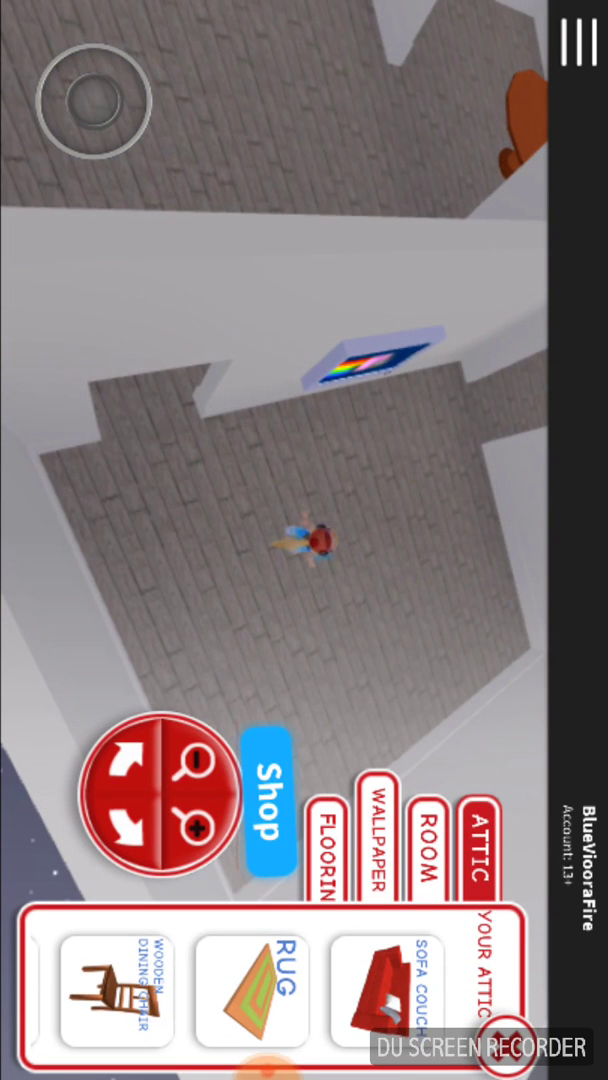
left_click(326, 850)
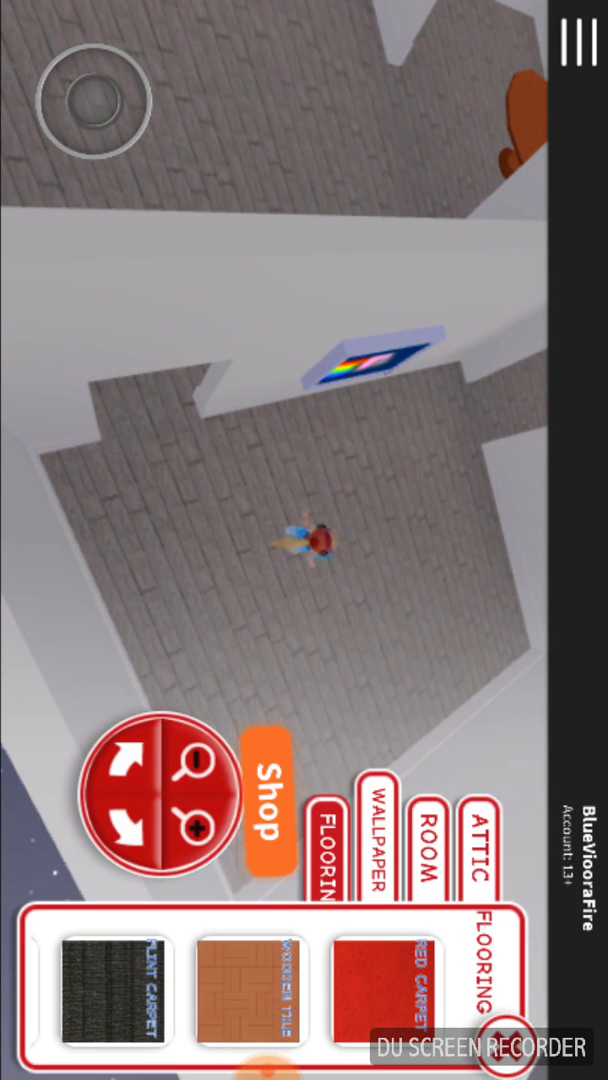
left_click(378, 990)
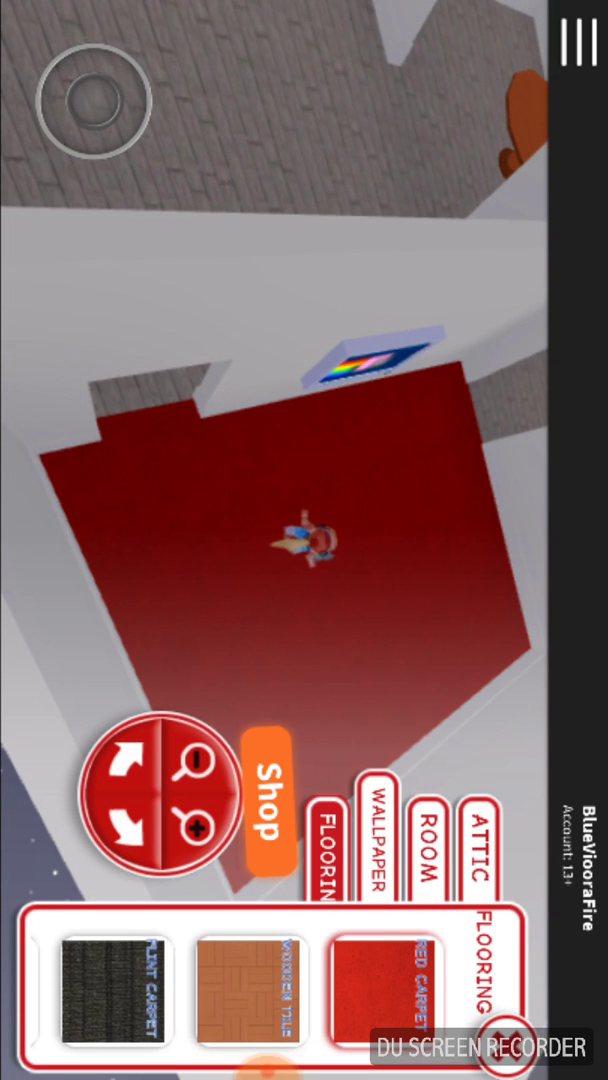
Step: Move into the grey brick room and cover its floor with Wooden Tile
left_click_drag(93, 100, 157, 121)
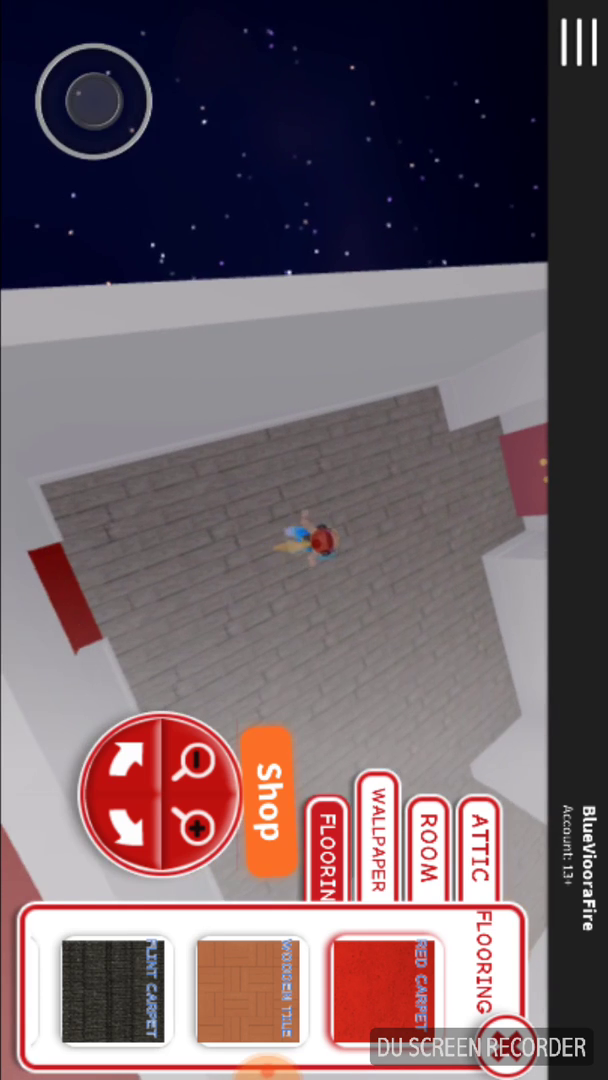
left_click_drag(250, 400, 350, 400)
left_click_drag(250, 400, 350, 400)
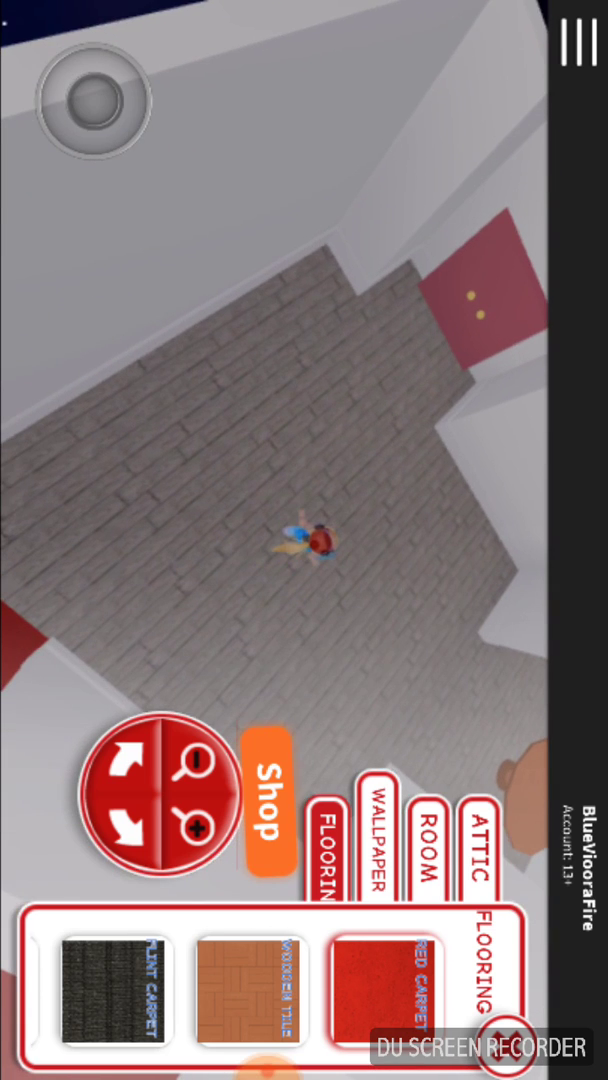
left_click_drag(120, 990, 260, 990)
left_click(390, 990)
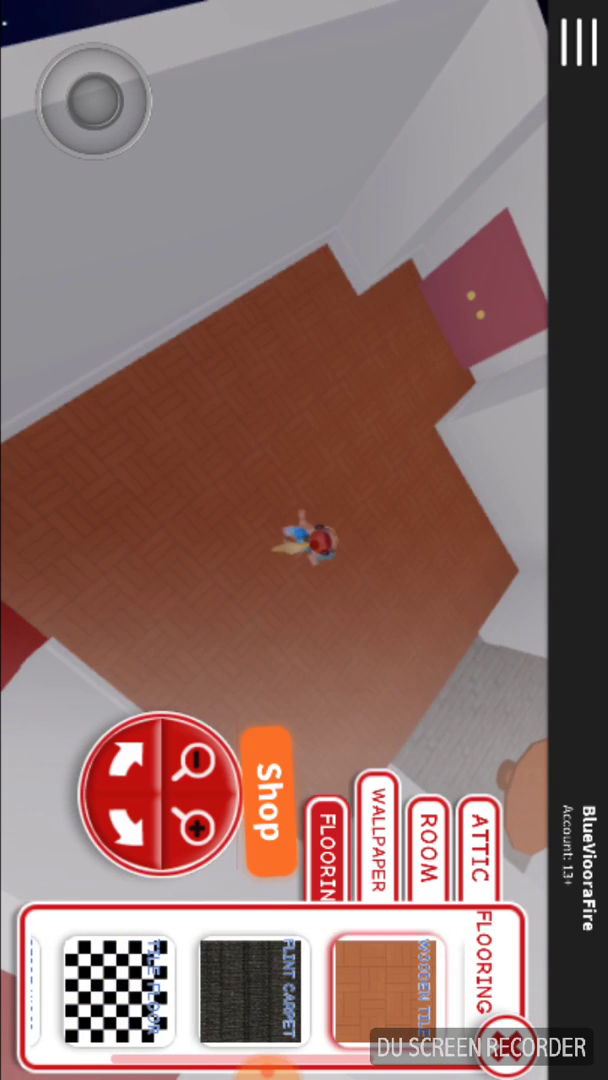
left_click_drag(120, 990, 190, 990)
left_click_drag(330, 990, 110, 990)
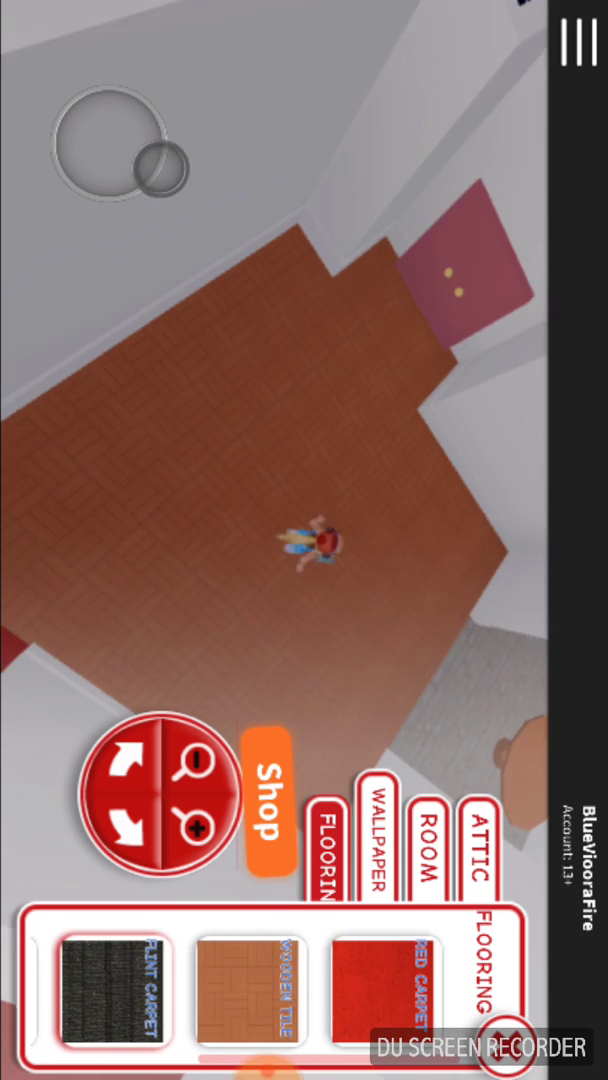
left_click_drag(300, 400, 300, 600)
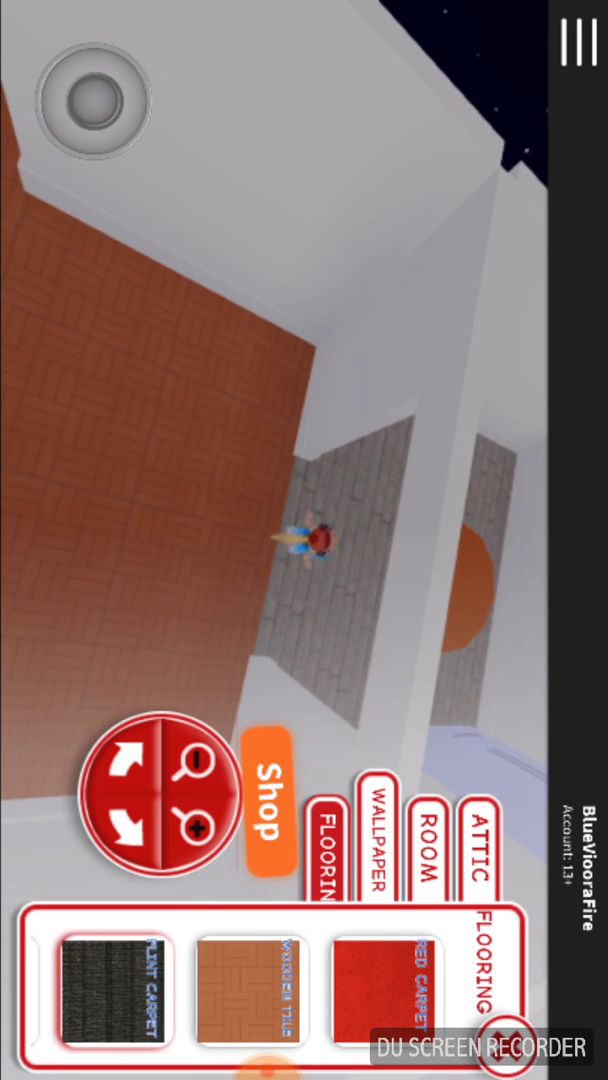
left_click(378, 830)
left_click(427, 845)
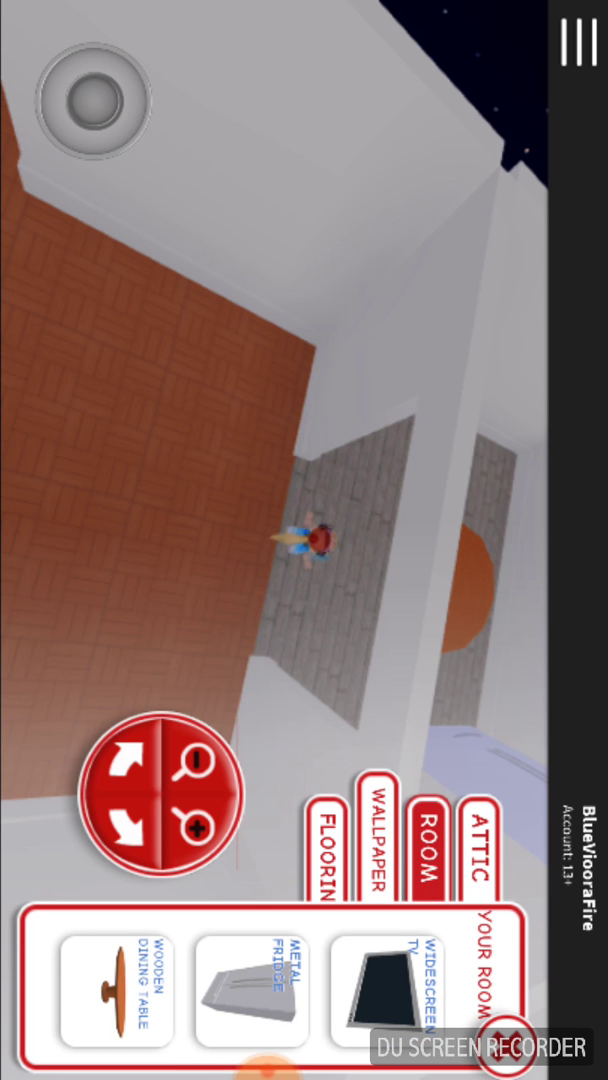
mouse_move(93, 100)
left_mouse_down()
mouse_move(60, 100)
mouse_move(70, 100)
left_mouse_up()
left_click(388, 990)
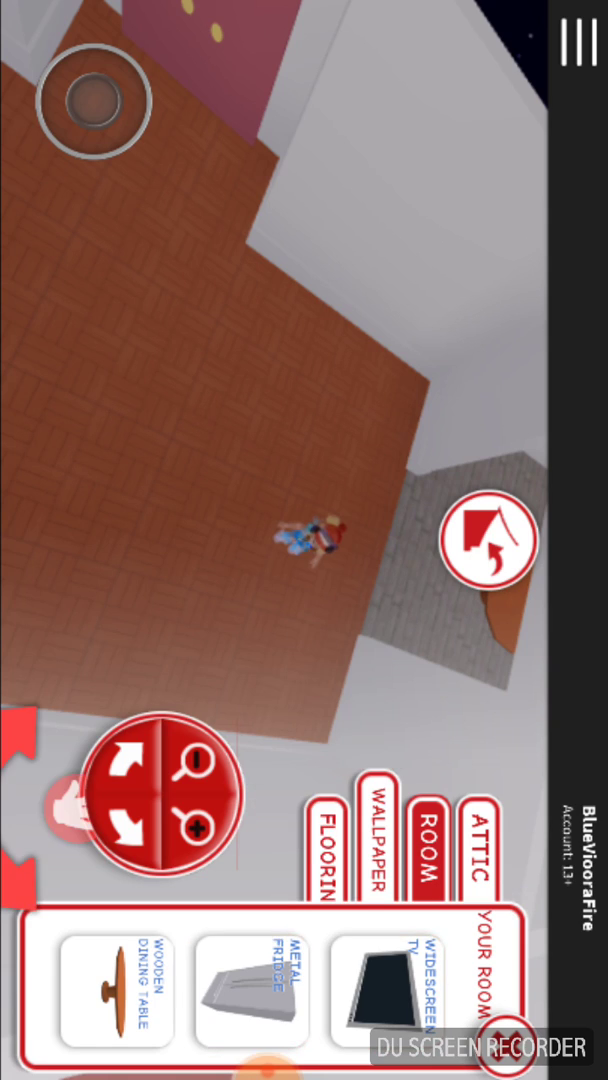
left_click(265, 1060)
left_click(270, 1045)
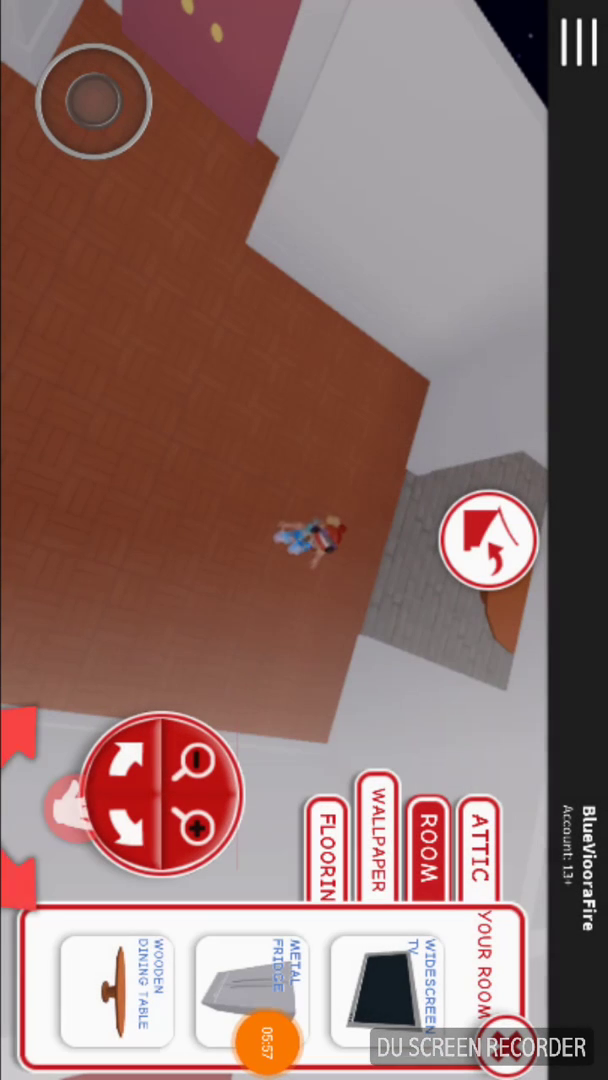
mouse_move(70, 800)
left_mouse_down()
mouse_move(370, 590)
mouse_move(370, 740)
left_mouse_up()
left_click(325, 850)
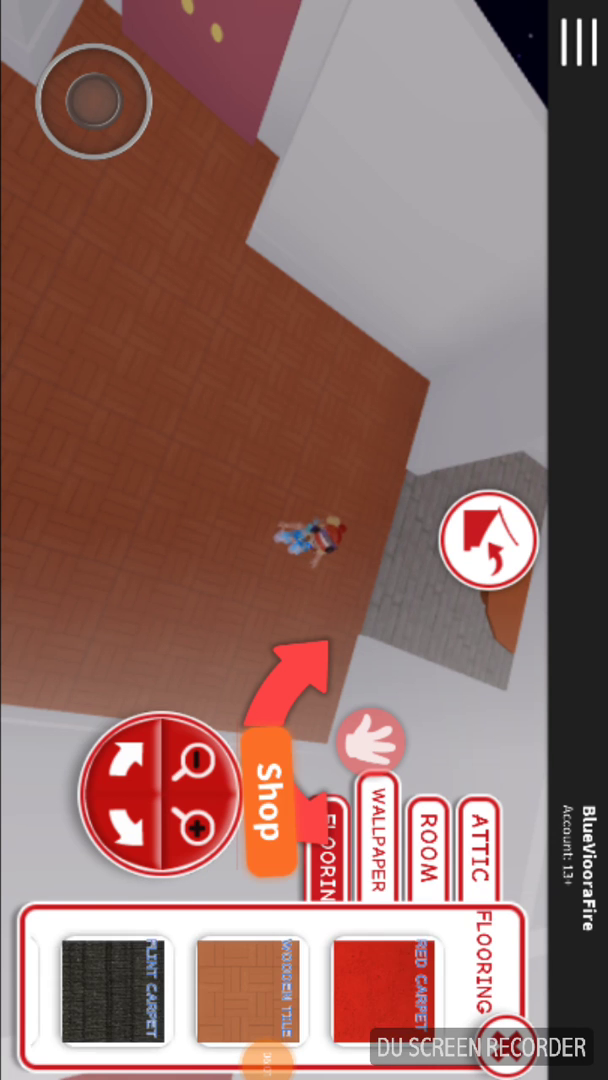
left_click(480, 845)
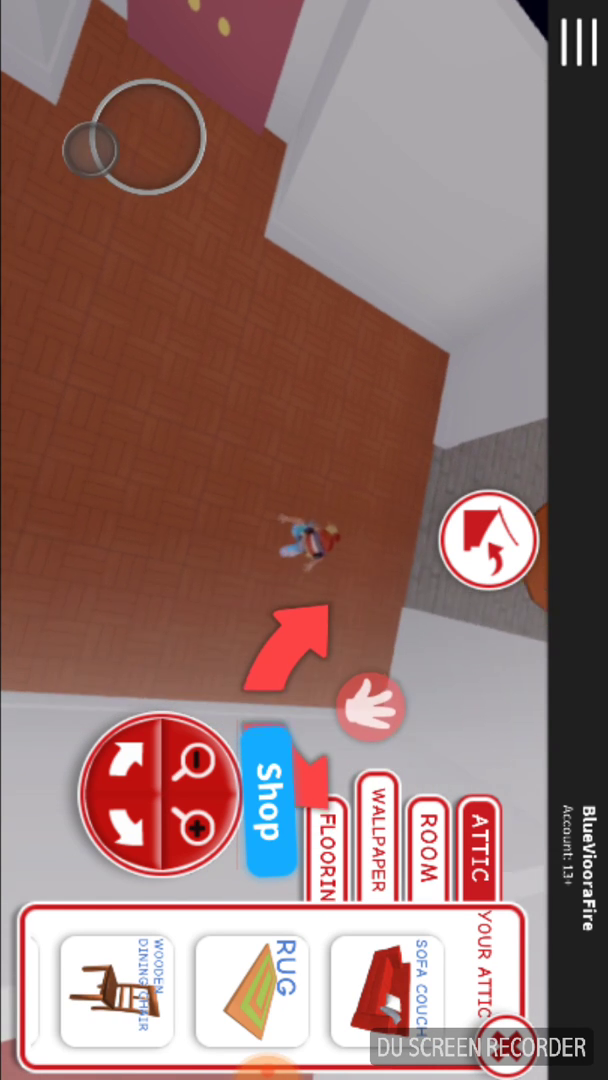
Step: Place the red sofa on the floor of the wood-floored room
left_click_drag(250, 300, 250, 600)
left_click_drag(370, 870, 370, 570)
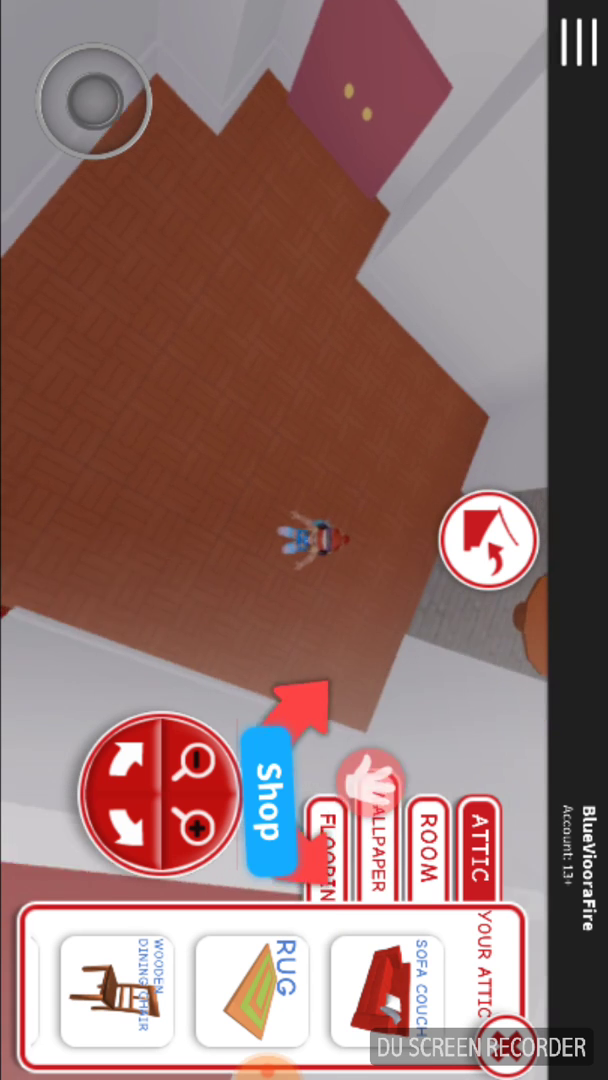
left_click(385, 990)
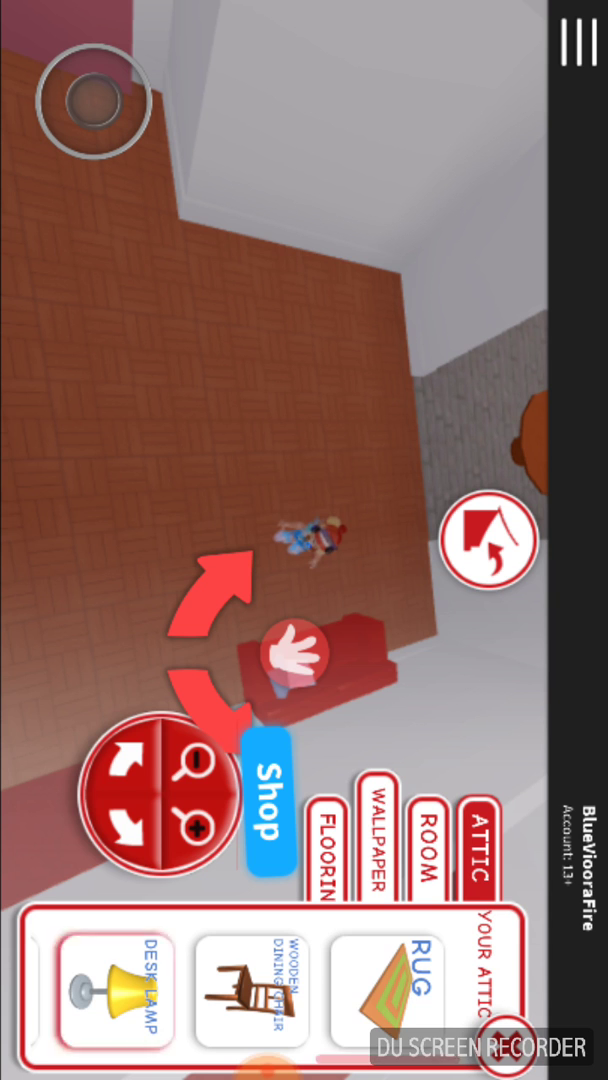
Step: Place the striped rug, keep it, and move it onto the grey-brick hallway floor
left_click(390, 990)
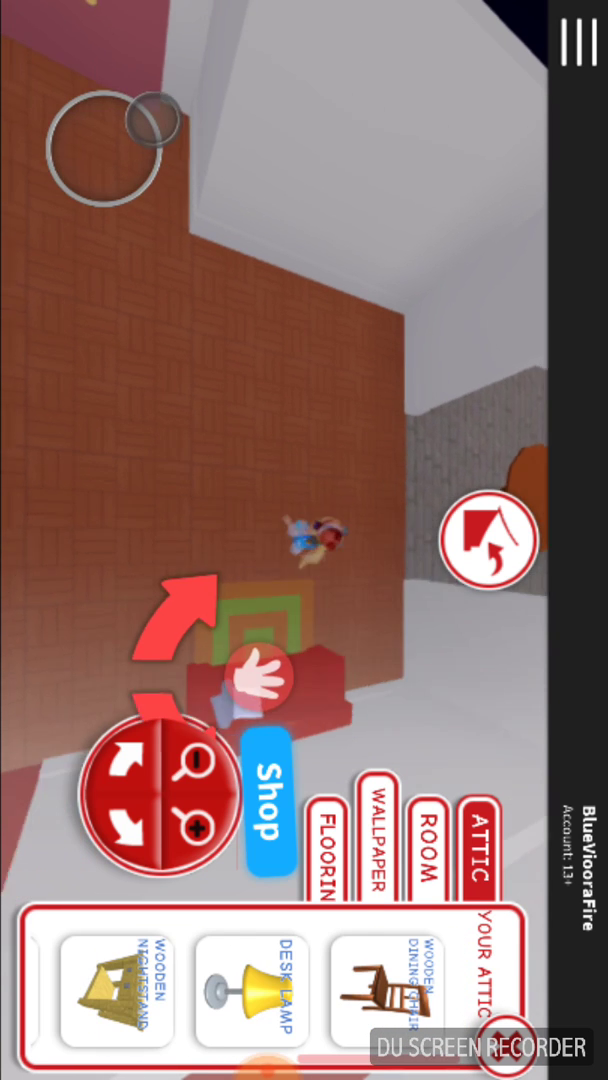
mouse_move(30, 740)
left_mouse_down()
mouse_move(133, 591)
mouse_move(370, 540)
left_mouse_up()
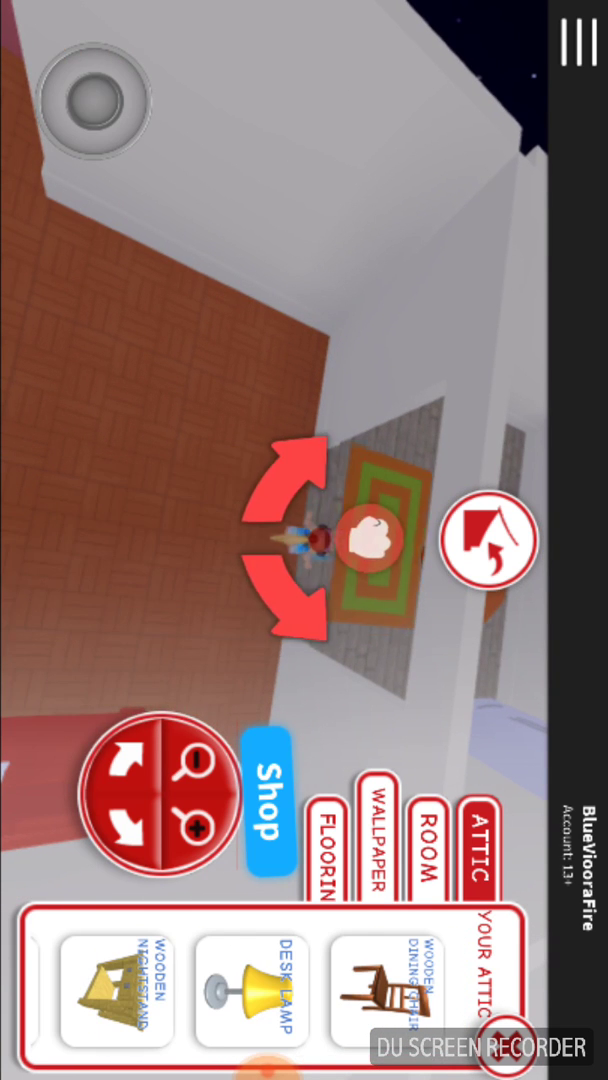
left_click(489, 540)
left_click(100, 935)
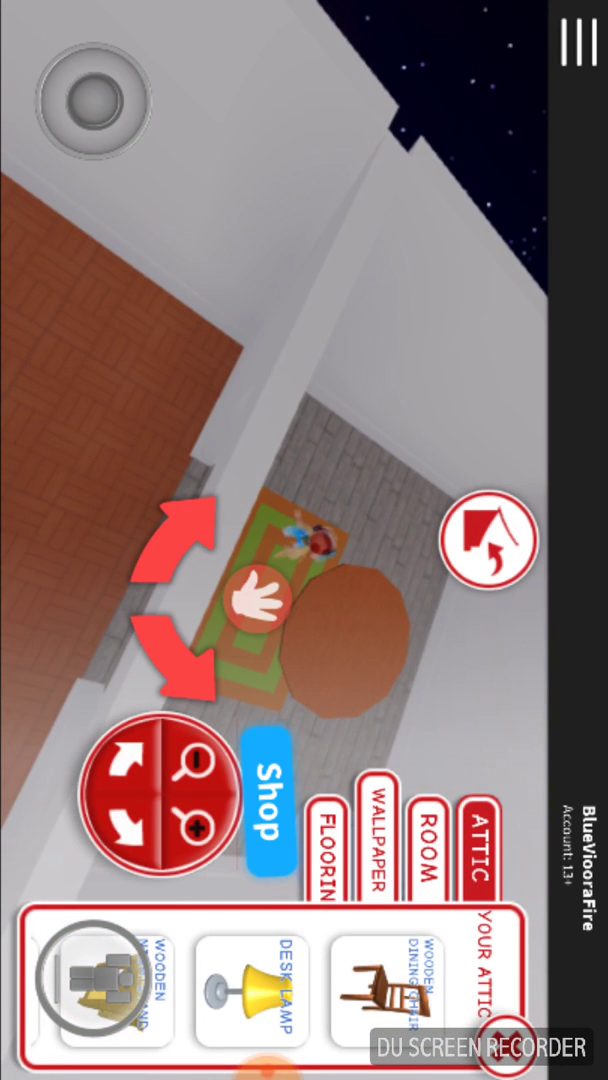
mouse_move(258, 597)
left_mouse_down()
mouse_move(318, 627)
mouse_move(235, 575)
mouse_move(370, 515)
left_mouse_up()
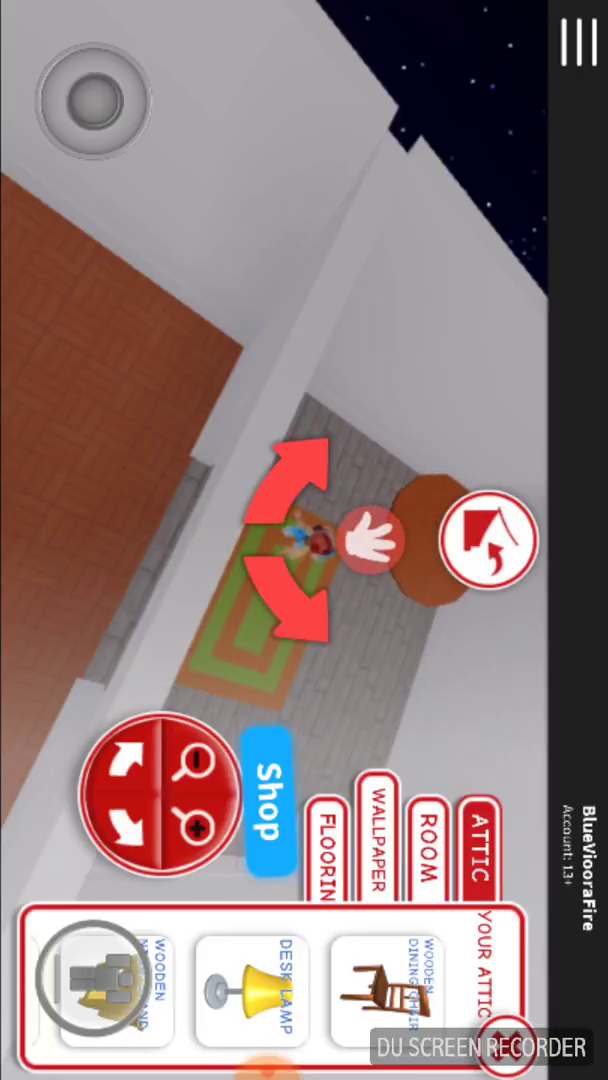
Step: Browse the furniture bar and move the round table toward the hallway's lower-left
mouse_move(92, 975)
left_mouse_down()
mouse_move(200, 975)
mouse_move(116, 975)
mouse_move(200, 975)
mouse_move(200, 985)
left_mouse_up()
left_click_drag(92, 975, 200, 975)
left_click(427, 845)
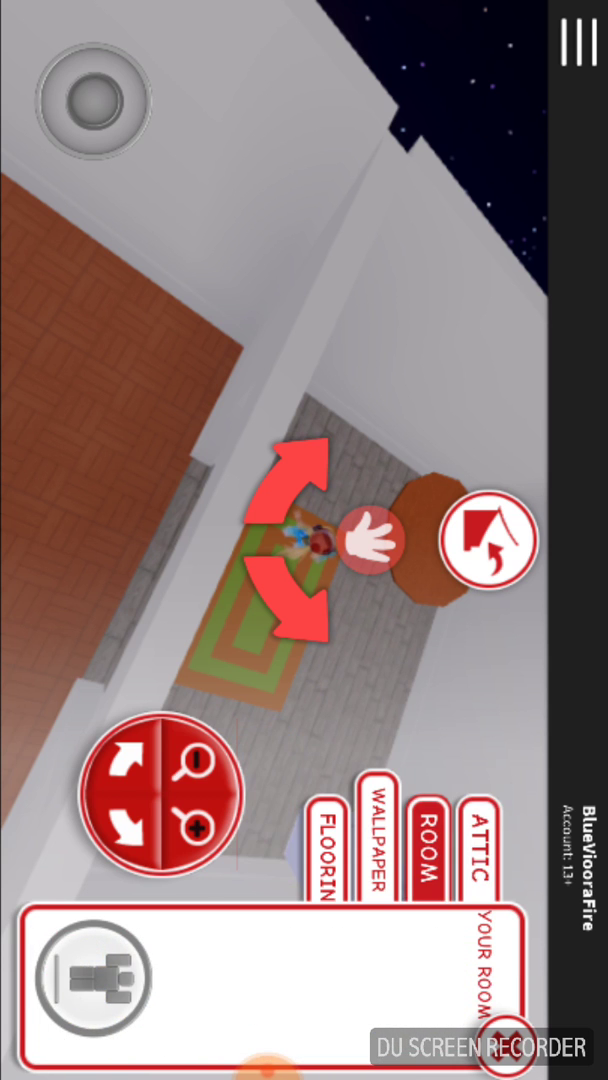
left_click(478, 845)
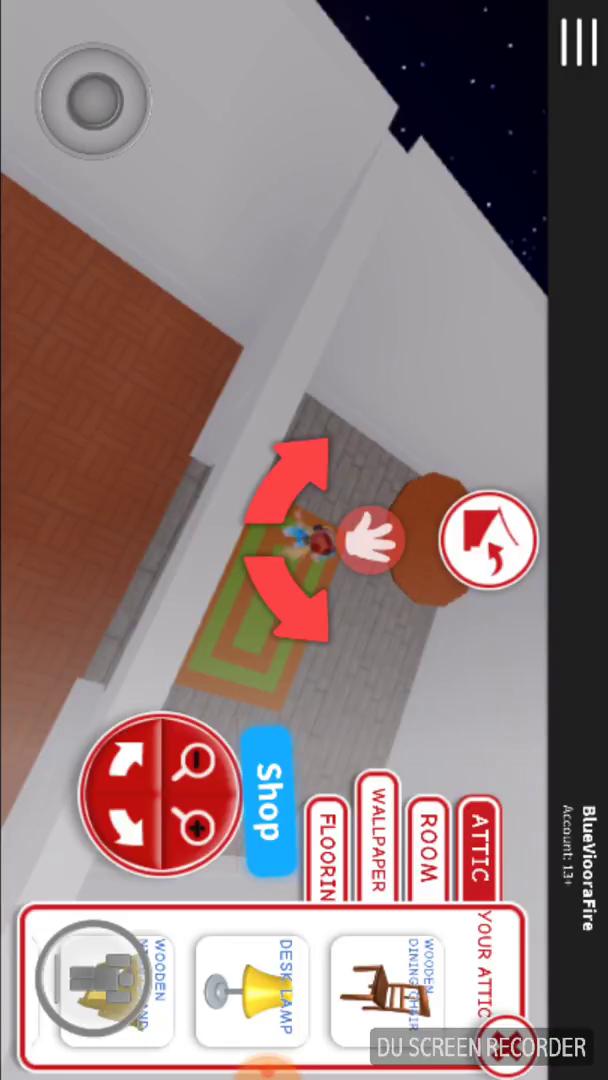
left_click_drag(370, 540, 218, 593)
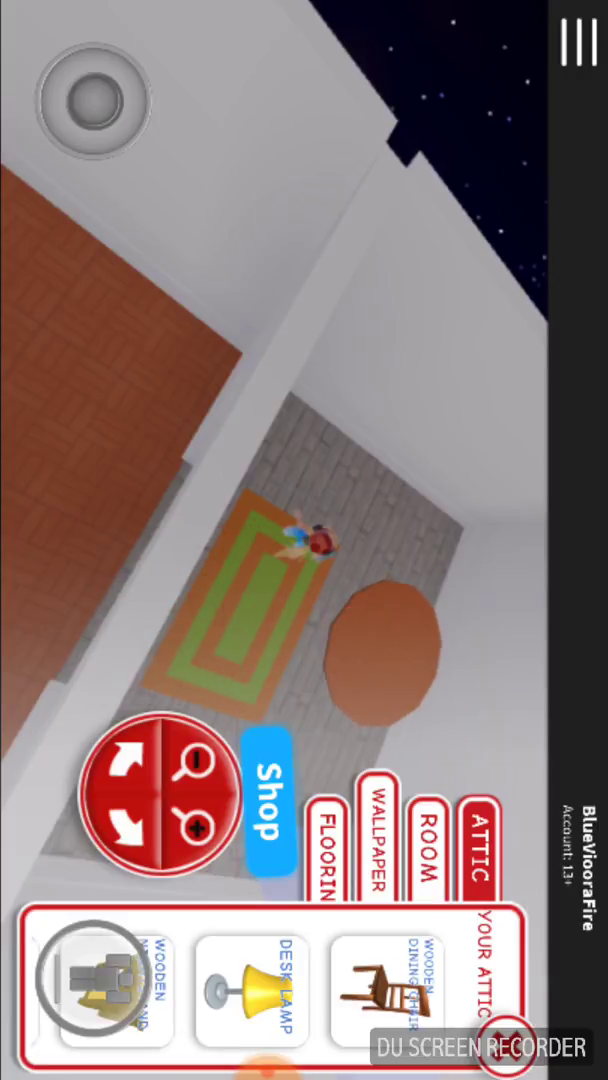
Step: Slide the striped rug right so it sits under the round table
left_click(253, 651)
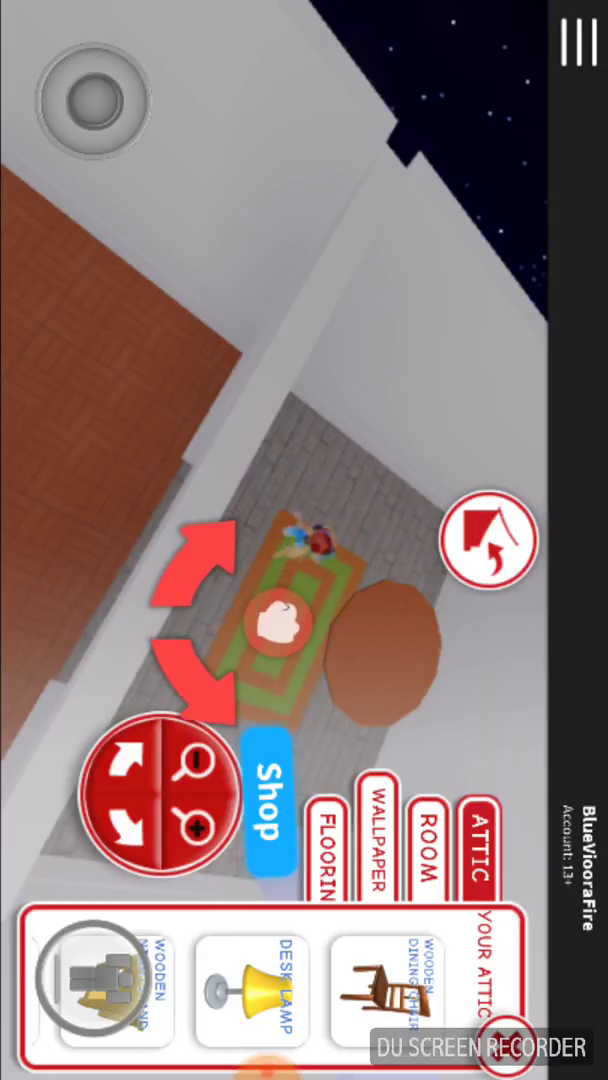
mouse_move(253, 651)
left_mouse_down()
mouse_move(293, 630)
mouse_move(352, 637)
mouse_move(285, 615)
mouse_move(287, 630)
mouse_move(298, 628)
left_mouse_up()
scroll(270, 990, "down", 3)
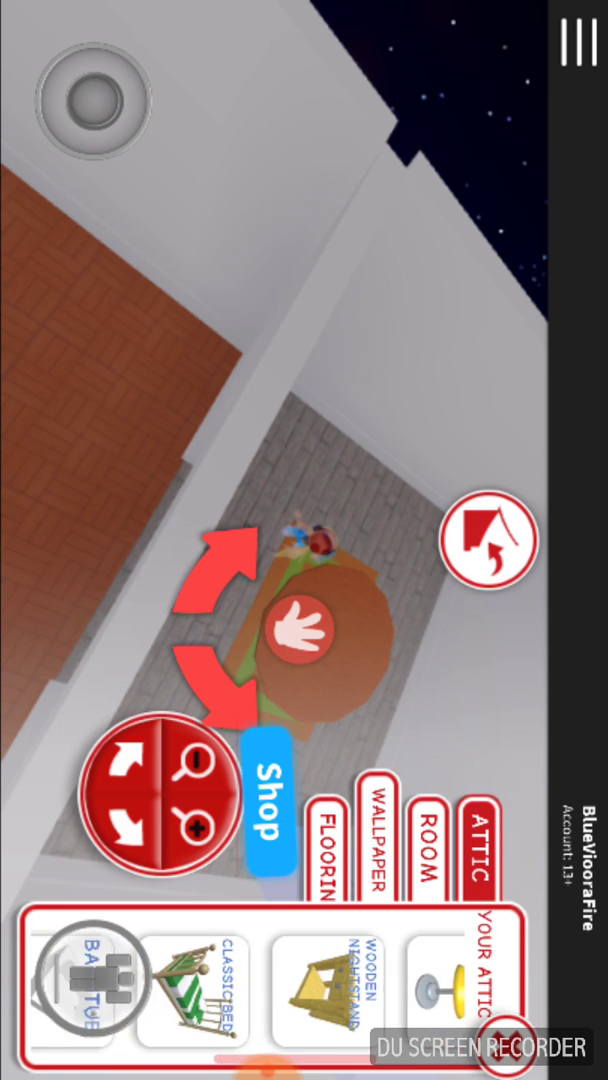
scroll(270, 990, "up", 2)
left_click_drag(93, 100, 45, 110)
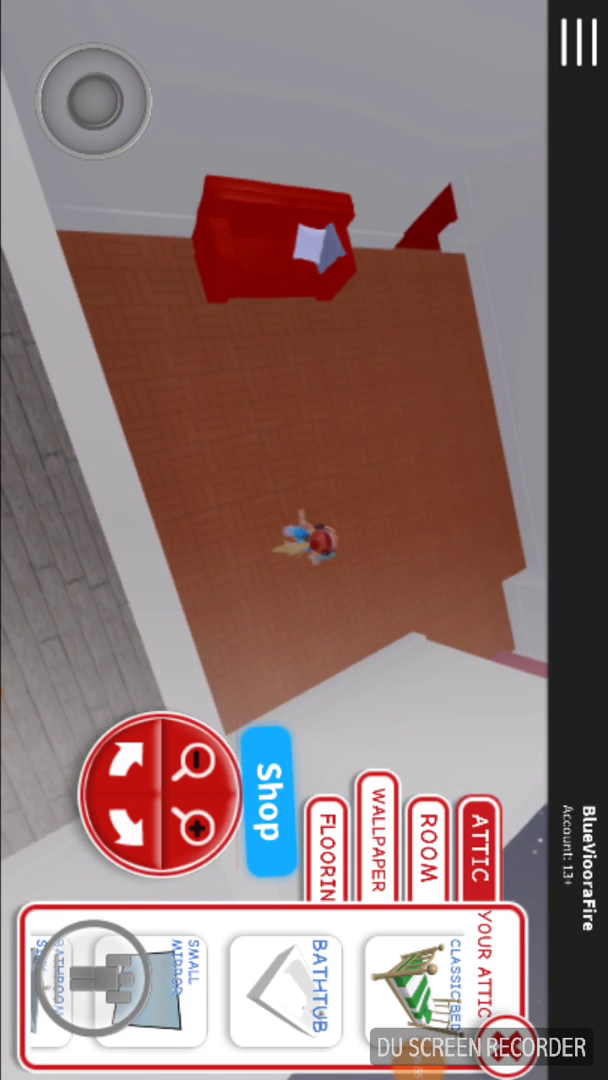
Step: Walk the avatar across the red carpet into the small brick room and place the bathtub there
mouse_move(93, 100)
left_mouse_down()
mouse_move(125, 115)
mouse_move(150, 98)
left_mouse_up()
left_click_drag(93, 100, 46, 76)
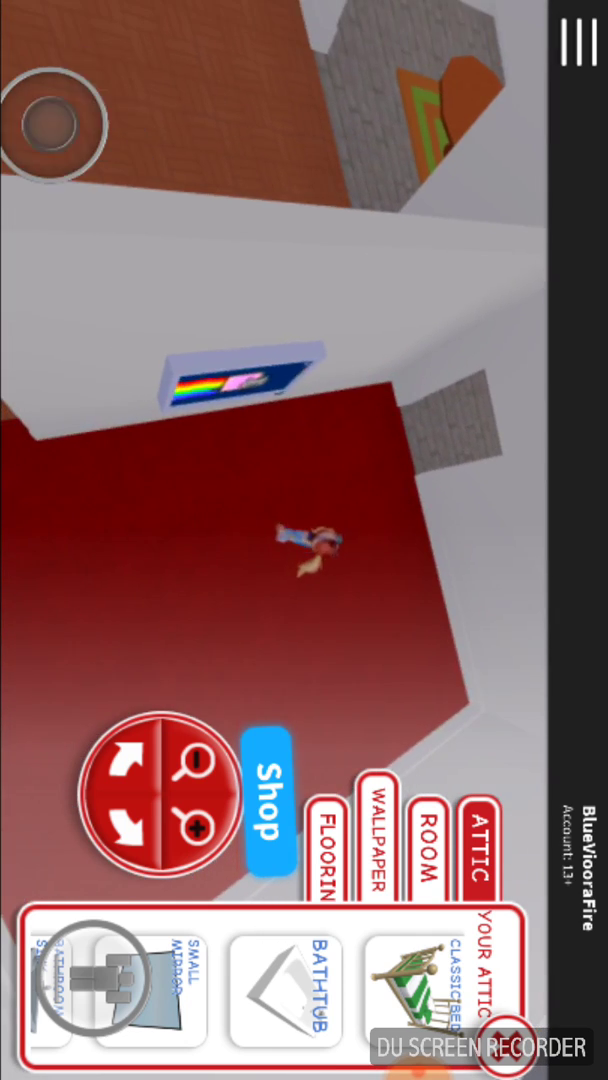
mouse_move(46, 76)
left_mouse_down()
mouse_move(93, 100)
mouse_move(104, 193)
left_mouse_up()
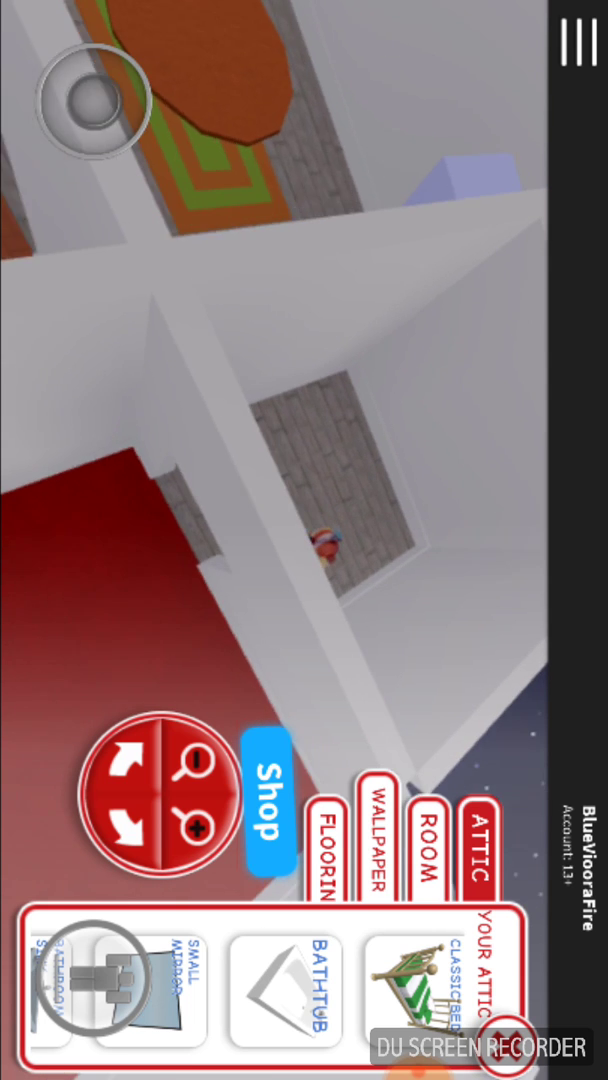
left_click_drag(300, 300, 250, 420)
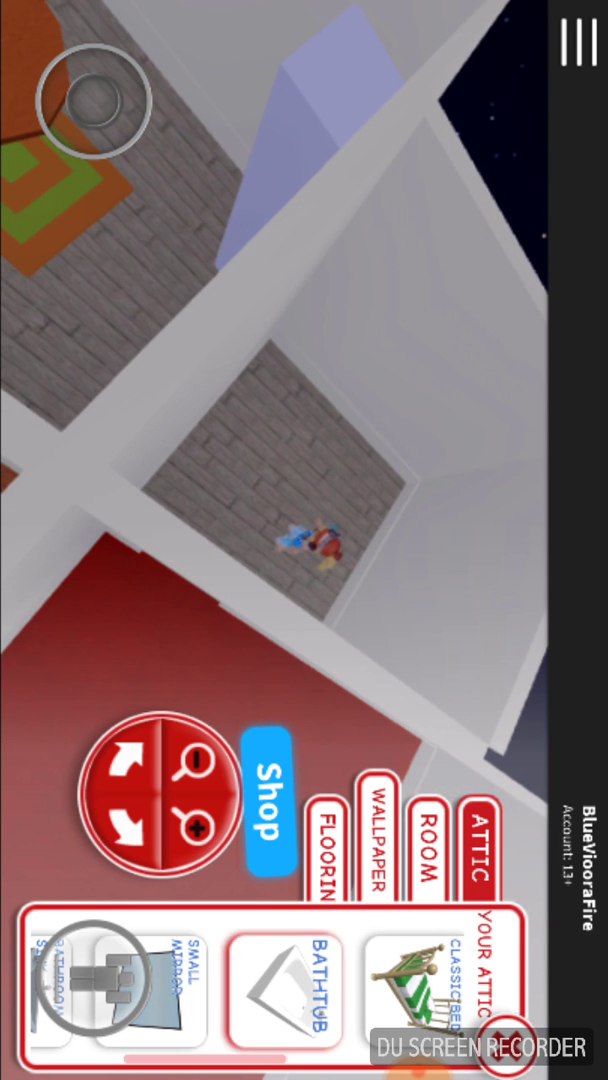
left_click(285, 985)
Step: Position the bathtub and place a small mirror beside it on the bathroom floor
mouse_move(205, 458)
left_mouse_down()
mouse_move(270, 386)
mouse_move(325, 450)
mouse_move(309, 436)
left_mouse_up()
scroll(260, 990, "down", 3)
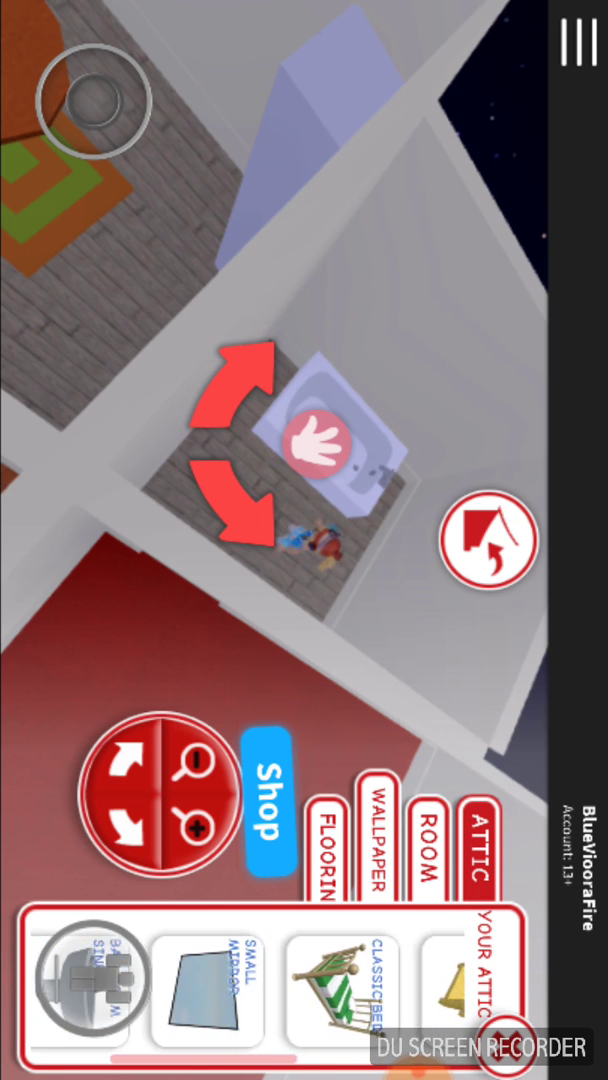
scroll(260, 985, "up", 2)
left_click(372, 975)
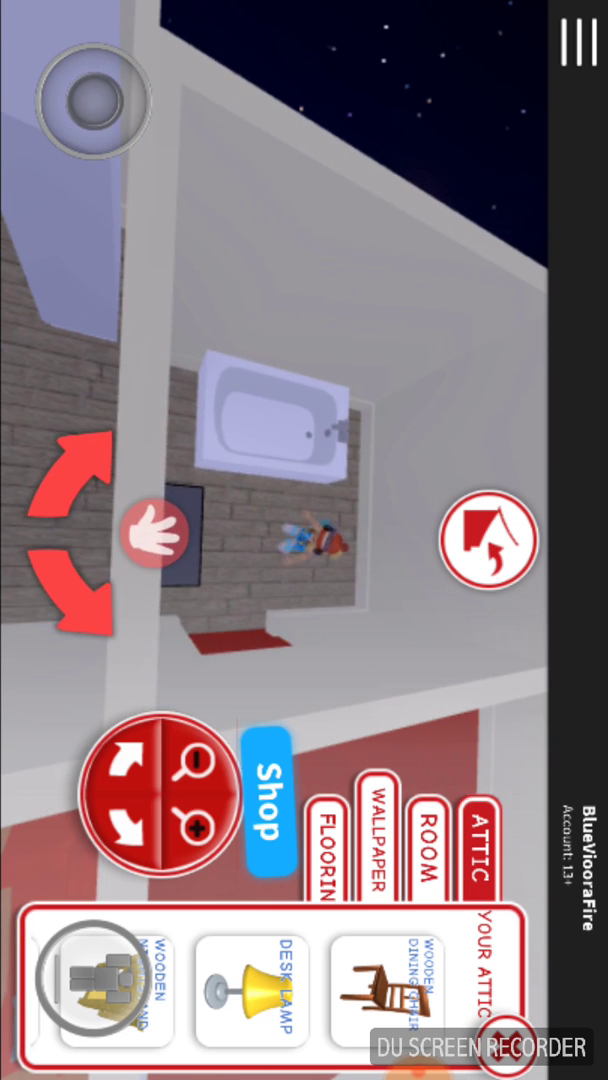
mouse_move(159, 519)
left_mouse_down()
mouse_move(372, 563)
mouse_move(326, 639)
mouse_move(374, 596)
mouse_move(355, 630)
left_mouse_up()
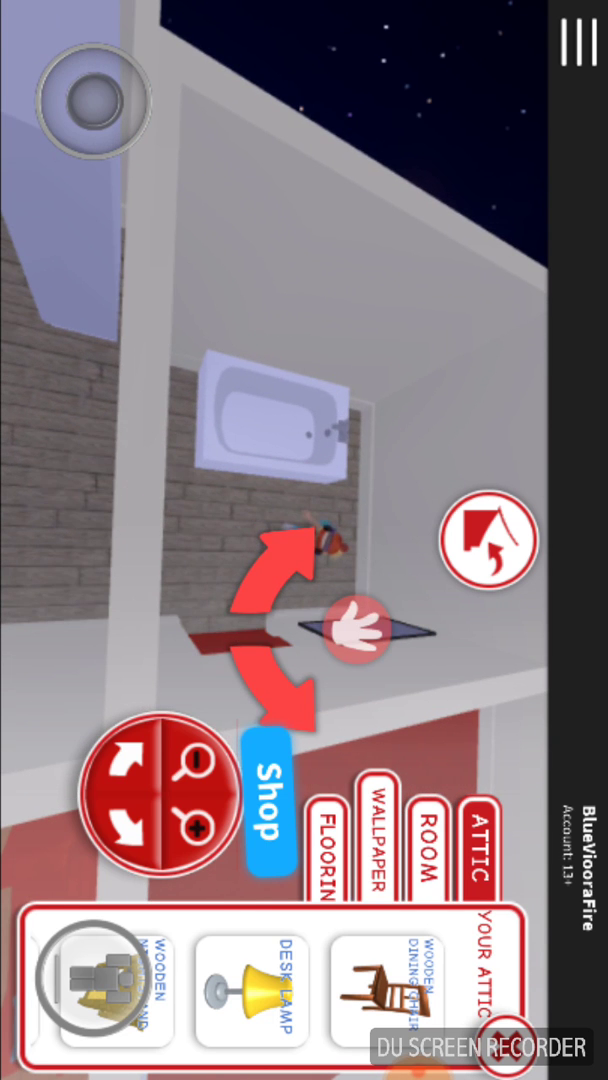
left_click_drag(200, 400, 350, 400)
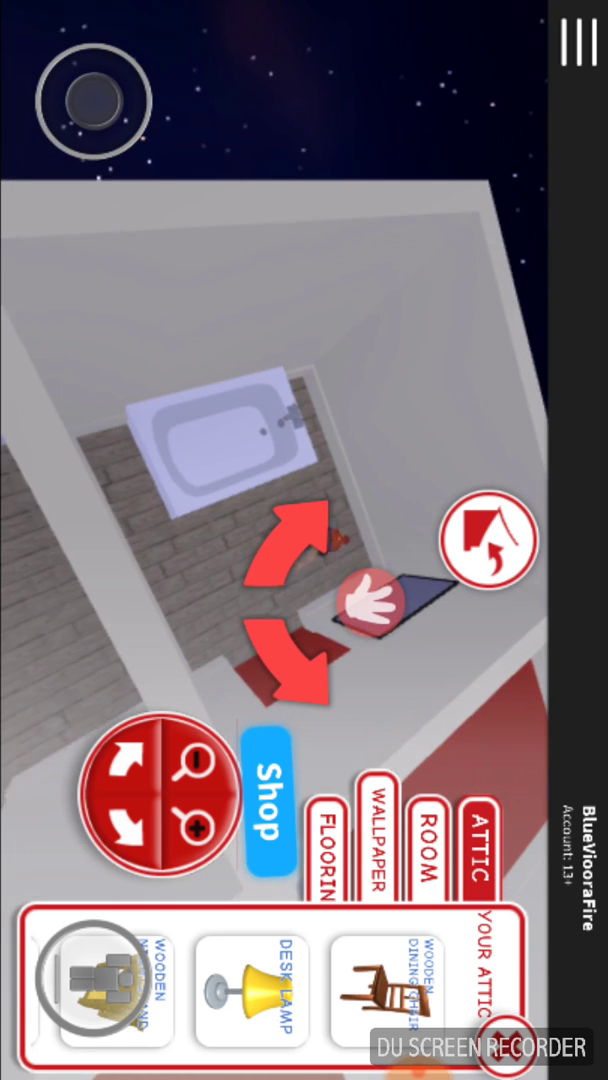
left_click_drag(150, 990, 360, 990)
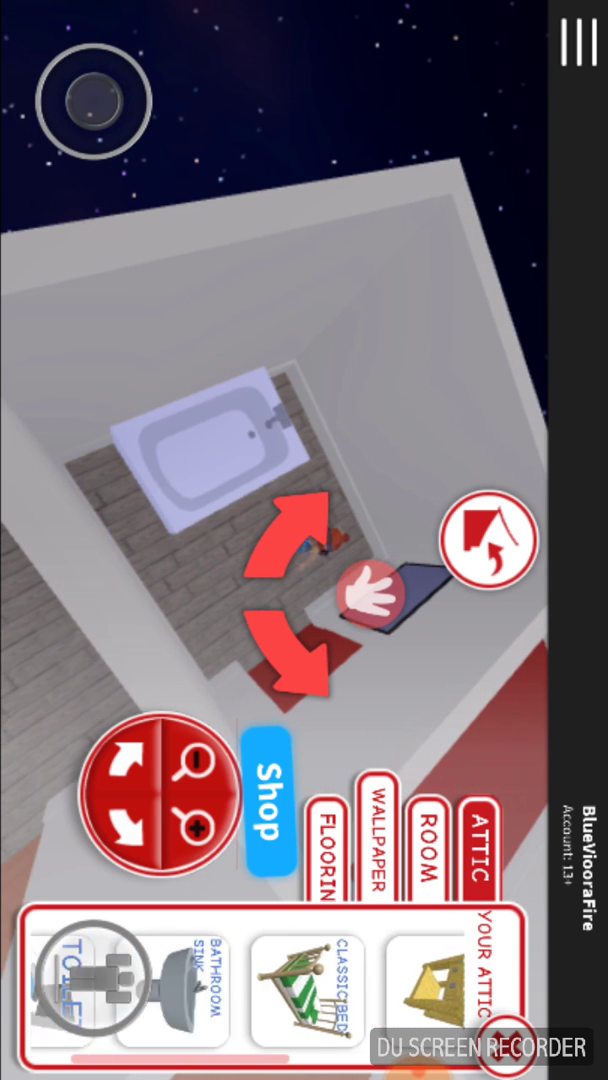
left_click_drag(150, 990, 280, 990)
left_click_drag(450, 990, 100, 990)
mouse_move(175, 605)
left_mouse_down()
mouse_move(330, 535)
mouse_move(337, 563)
left_mouse_up()
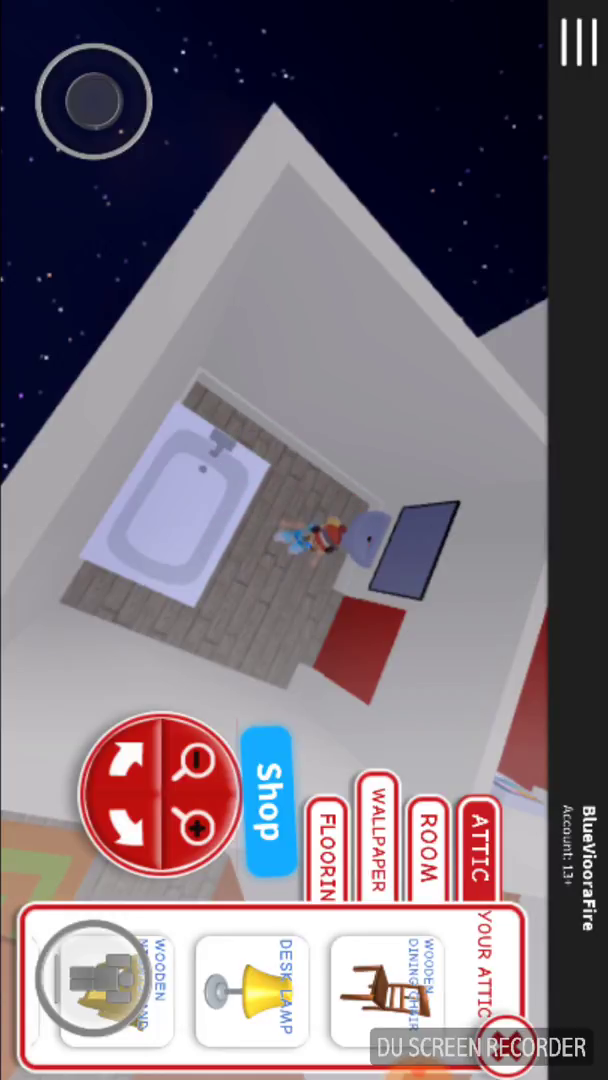
scroll(92, 1003, "down", 5)
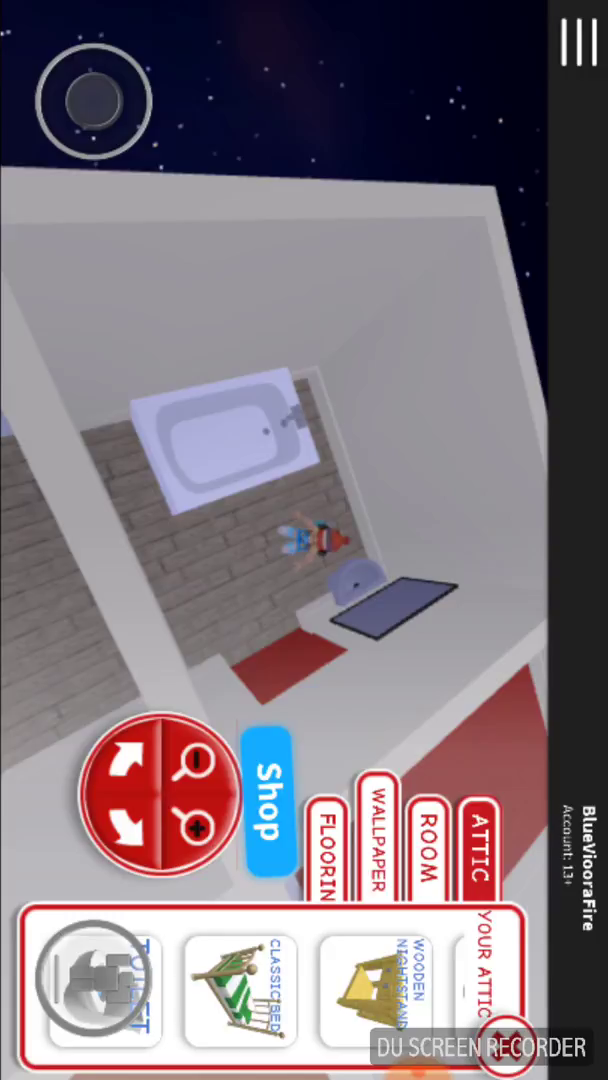
Step: Nudge the bathtub, set the toilet against the brick wall, and finish building
left_click(225, 440)
mouse_move(145, 372)
left_mouse_down()
mouse_move(181, 361)
mouse_move(260, 432)
left_mouse_up()
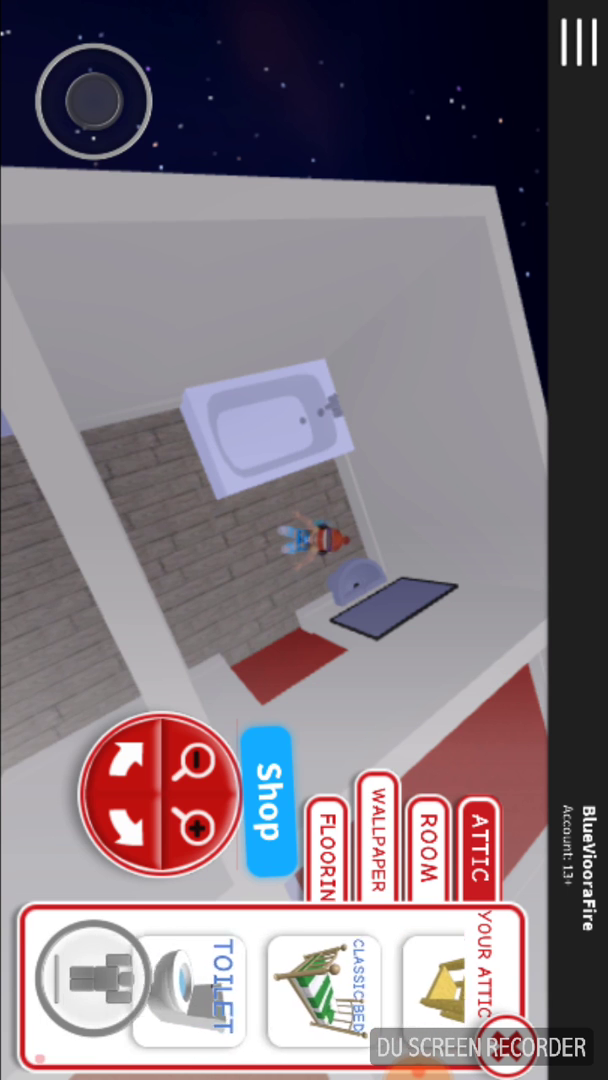
left_click_drag(92, 978, 92, 978)
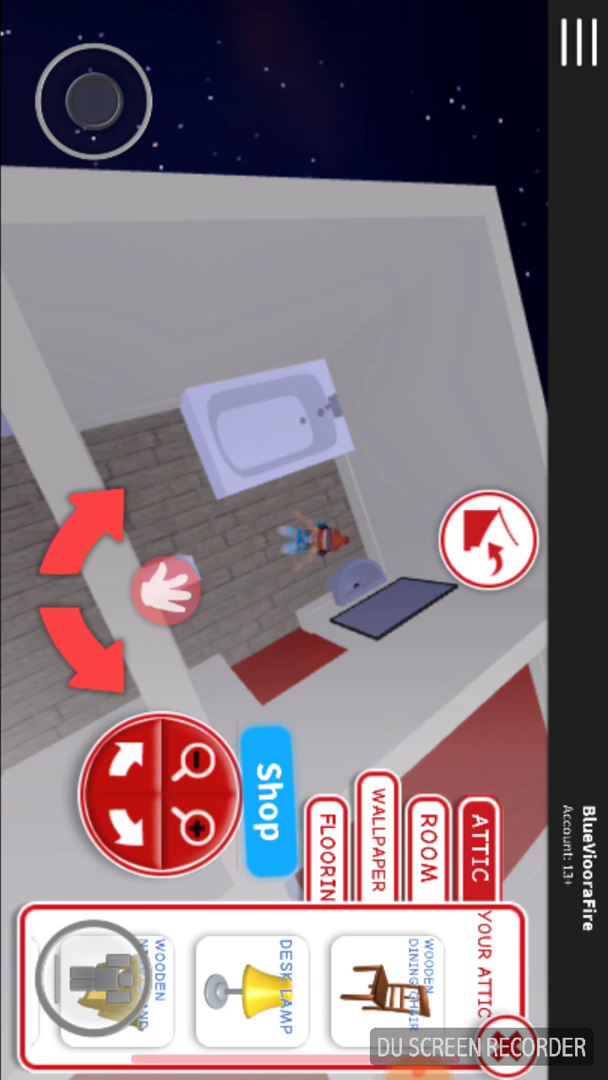
mouse_move(169, 586)
left_mouse_down()
mouse_move(125, 483)
mouse_move(268, 688)
left_mouse_up()
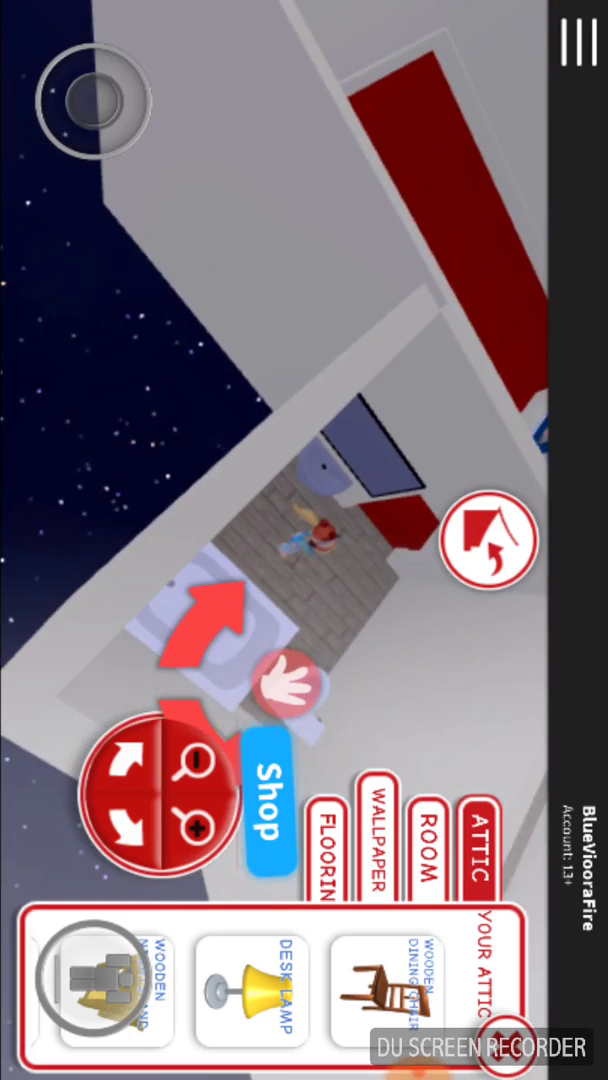
left_click(510, 1032)
left_click(420, 1072)
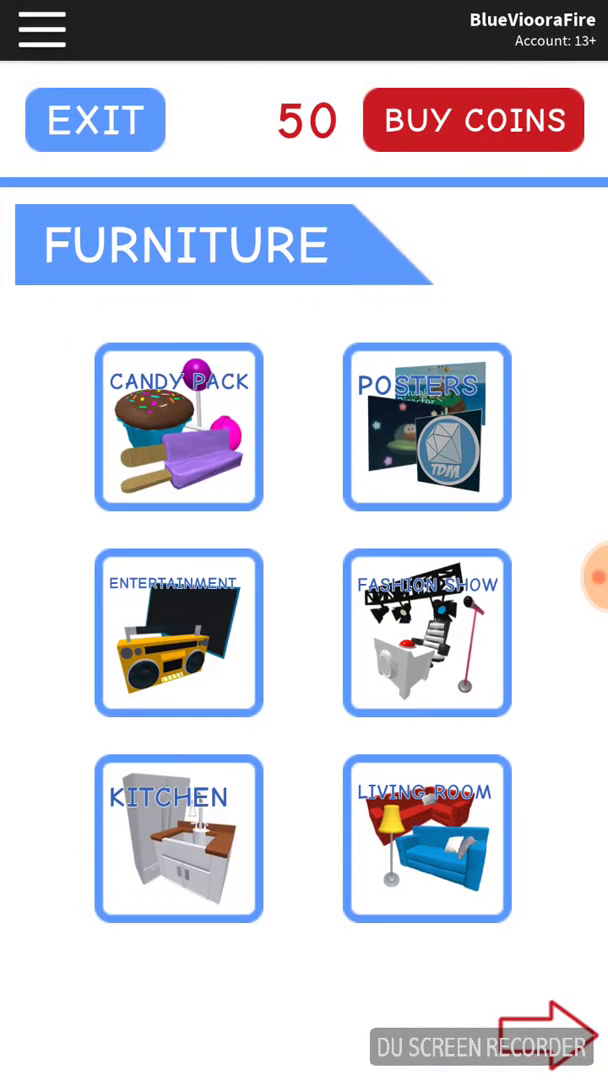
left_click(427, 838)
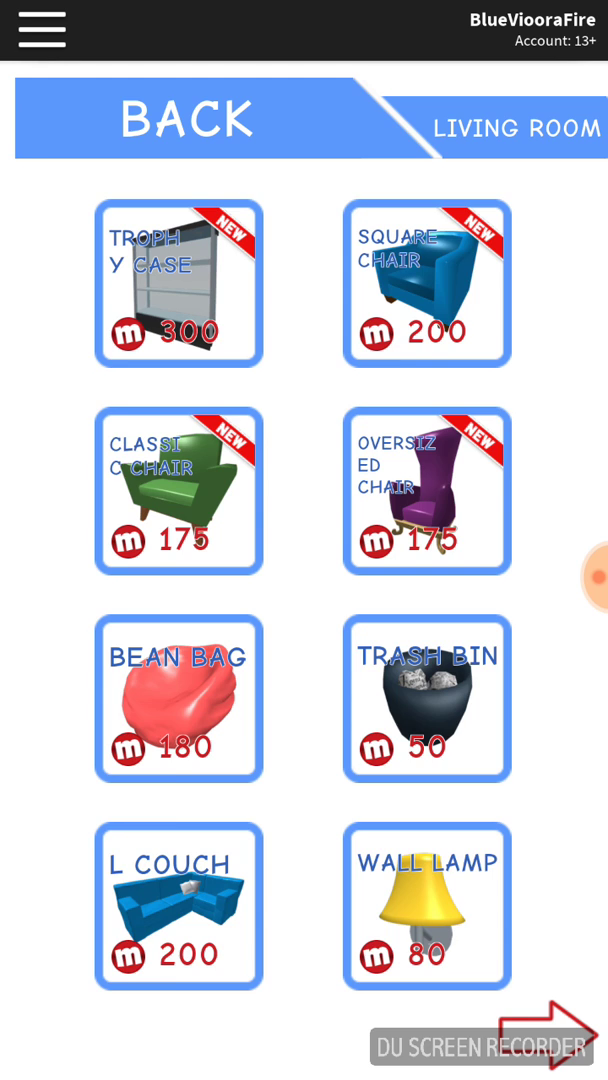
left_click(548, 1035)
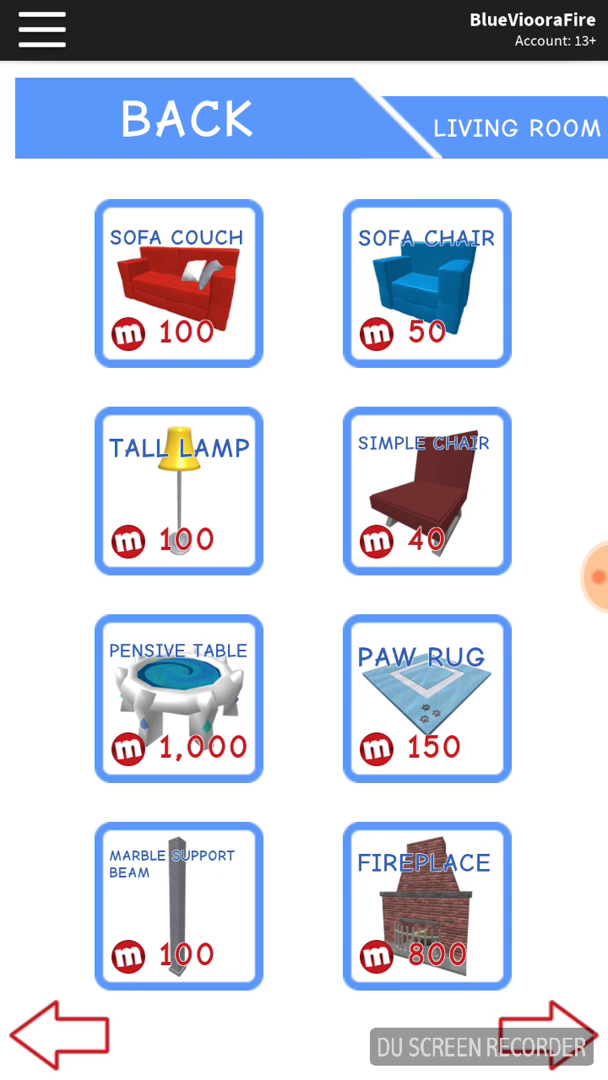
left_click(548, 1035)
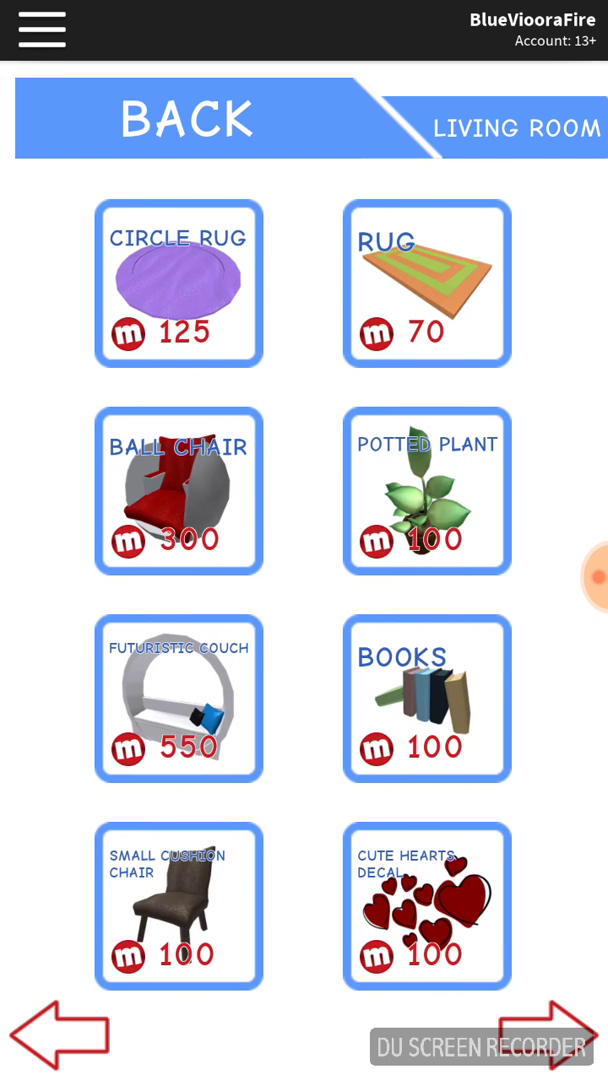
left_click(186, 119)
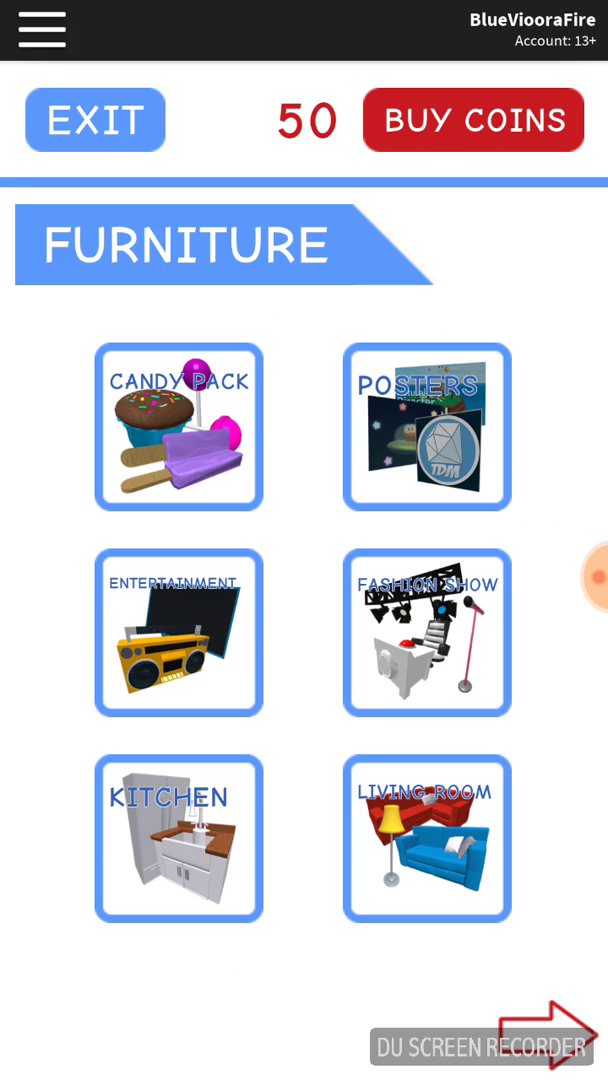
left_click(95, 119)
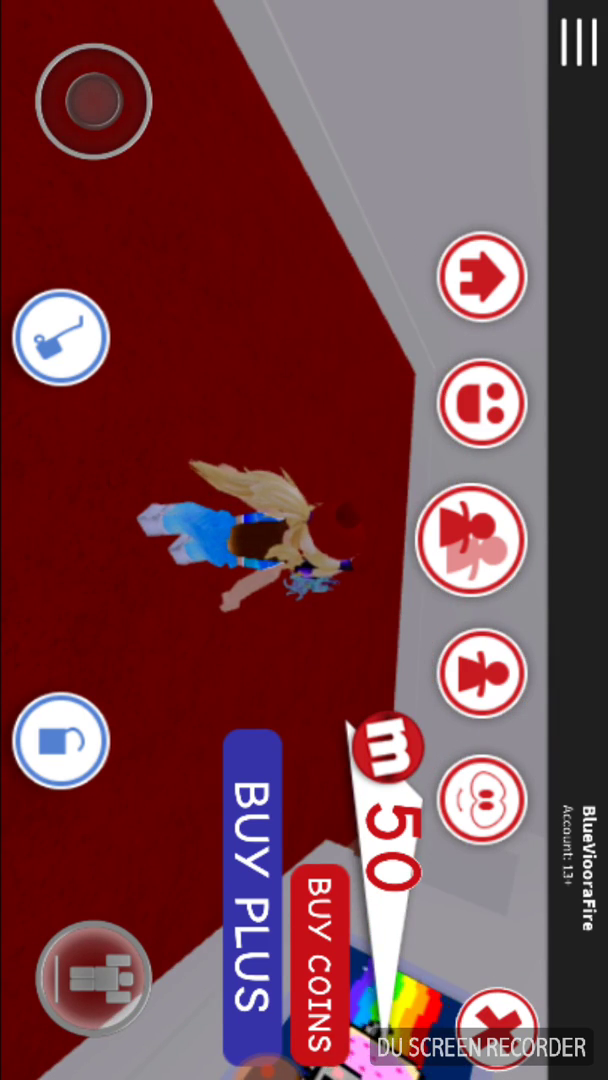
Step: Dismiss the flower-planting tip and walk the avatar across the yard onto the estate path
mouse_move(72, 118)
left_mouse_down()
mouse_move(125, 88)
mouse_move(121, 125)
left_mouse_up()
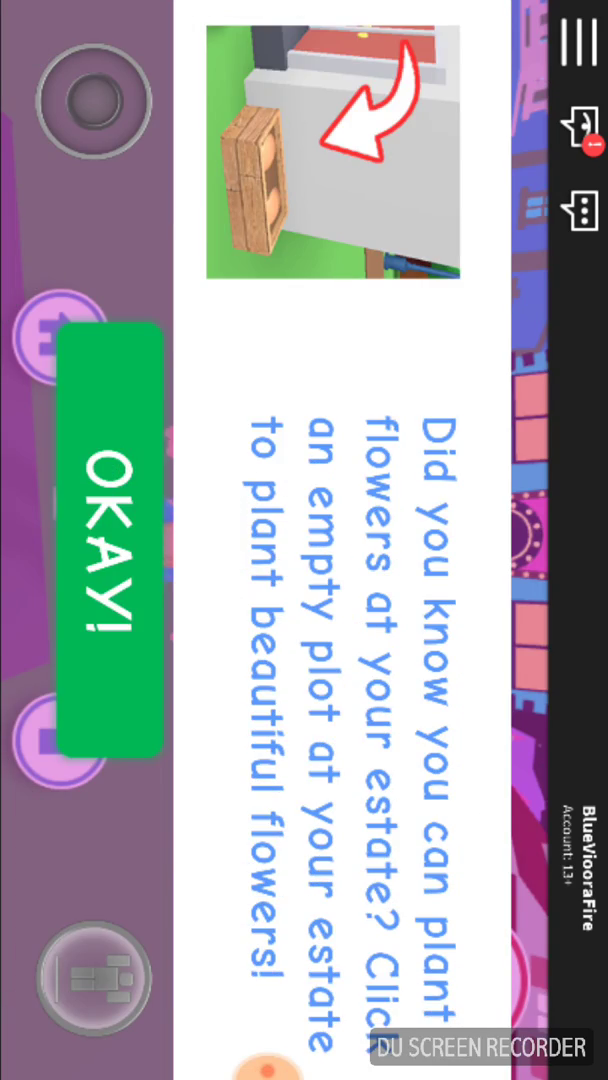
left_click(108, 640)
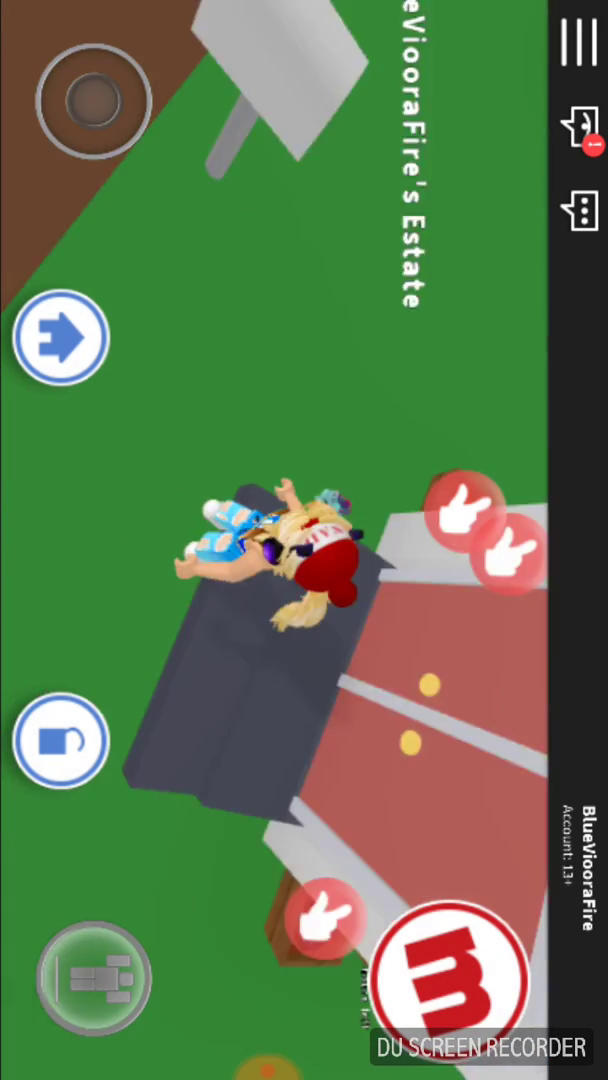
left_click_drag(93, 100, 162, 128)
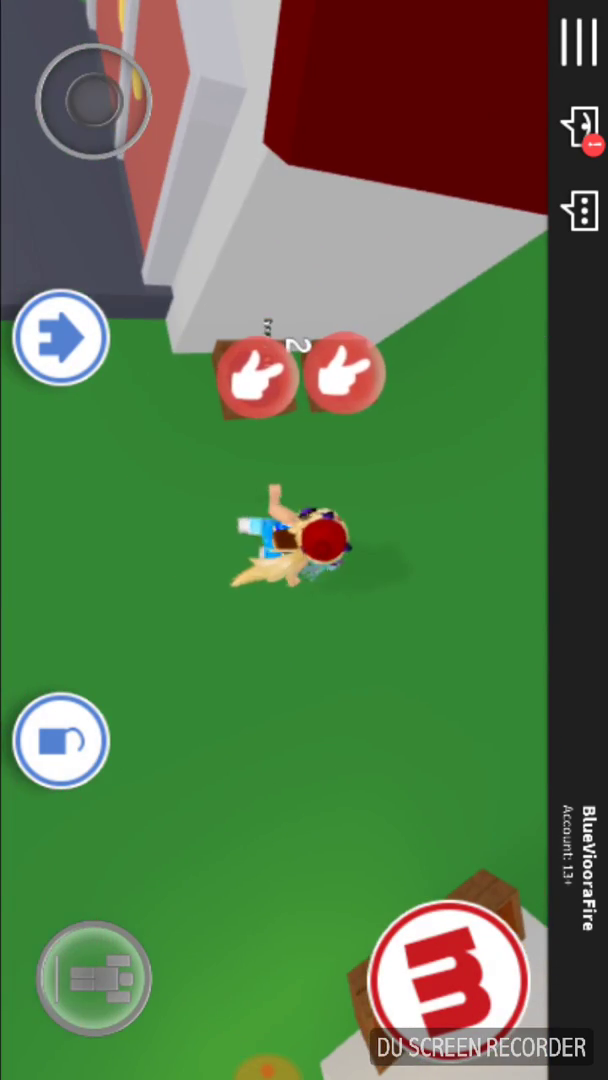
left_click(253, 374)
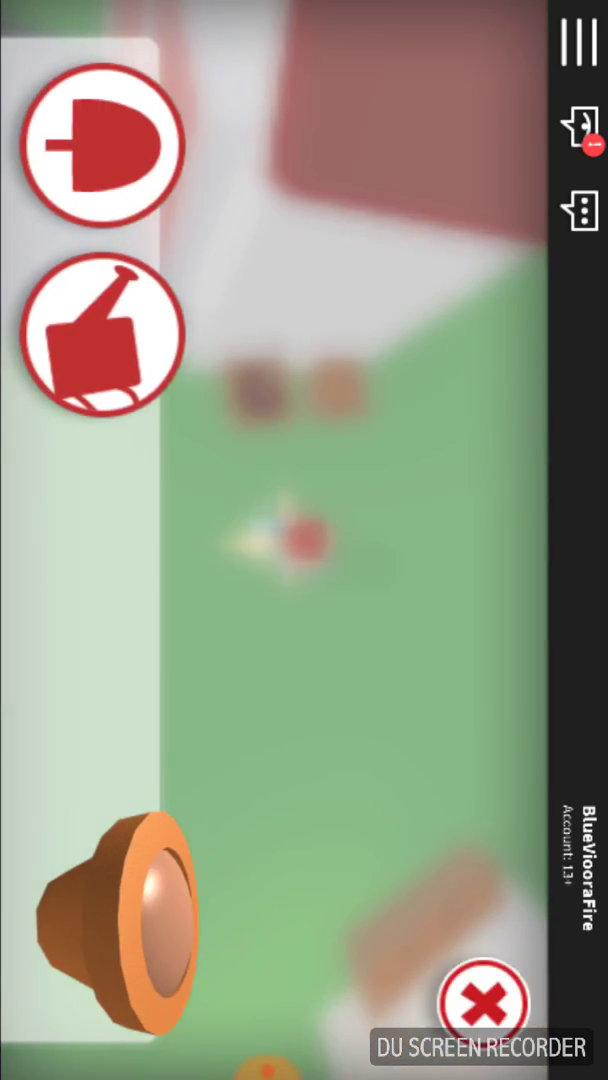
left_click(477, 1000)
left_click_drag(93, 100, 157, 72)
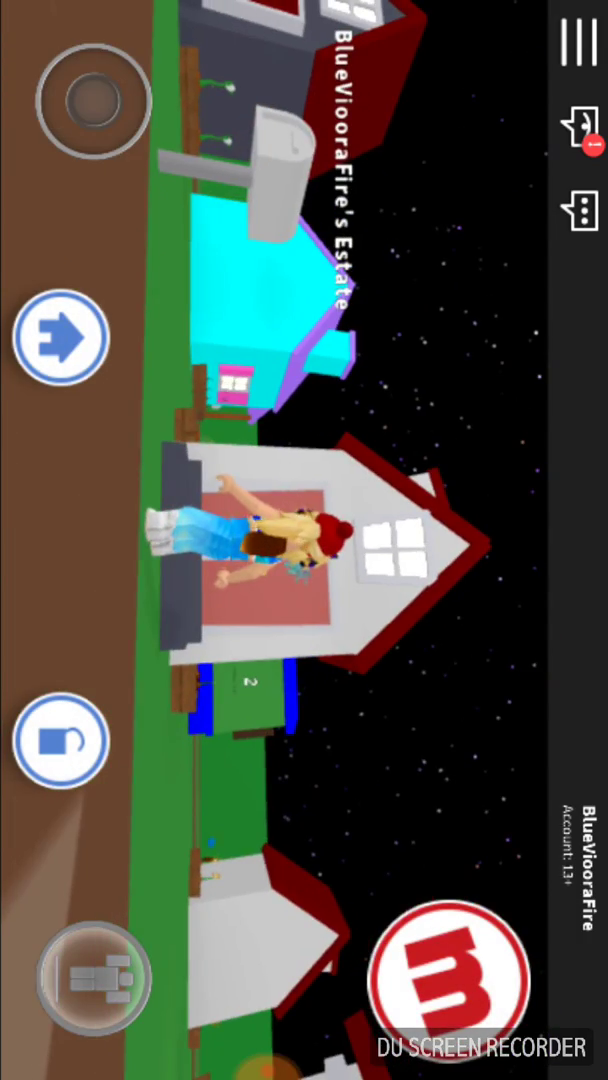
left_click(450, 985)
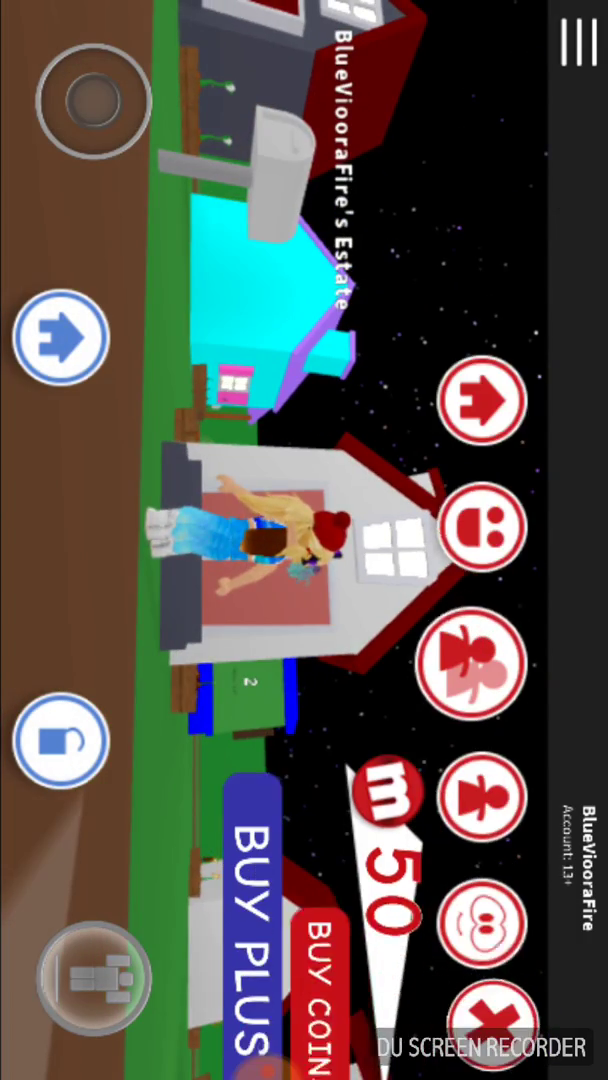
left_click_drag(93, 100, 130, 80)
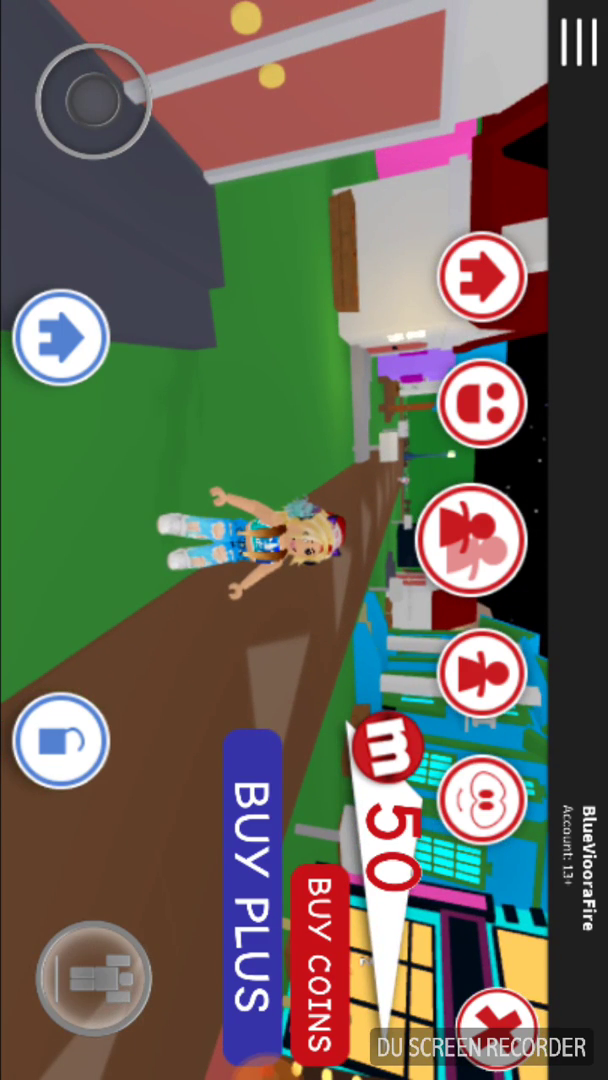
Step: In Edit Avatar, pick a smiling face from Face, then move to Pants
left_click(470, 545)
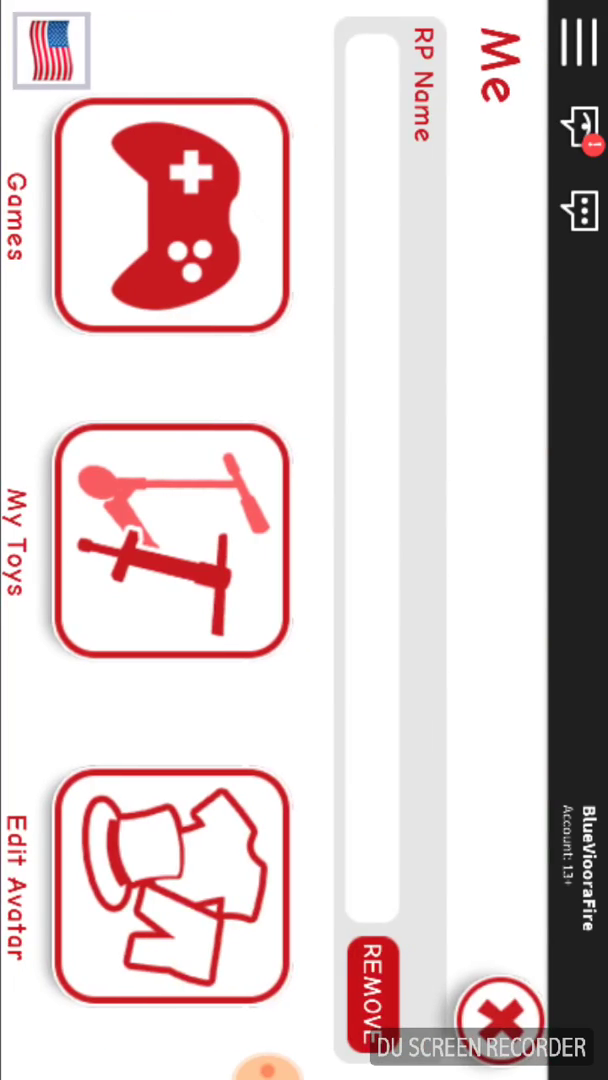
left_click(170, 885)
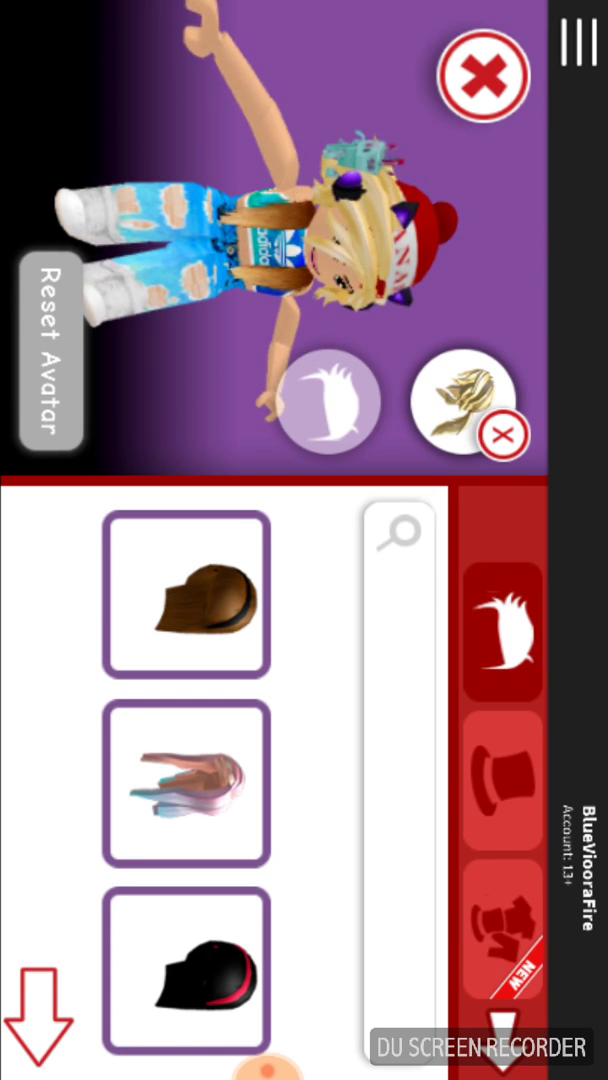
left_click(503, 1025)
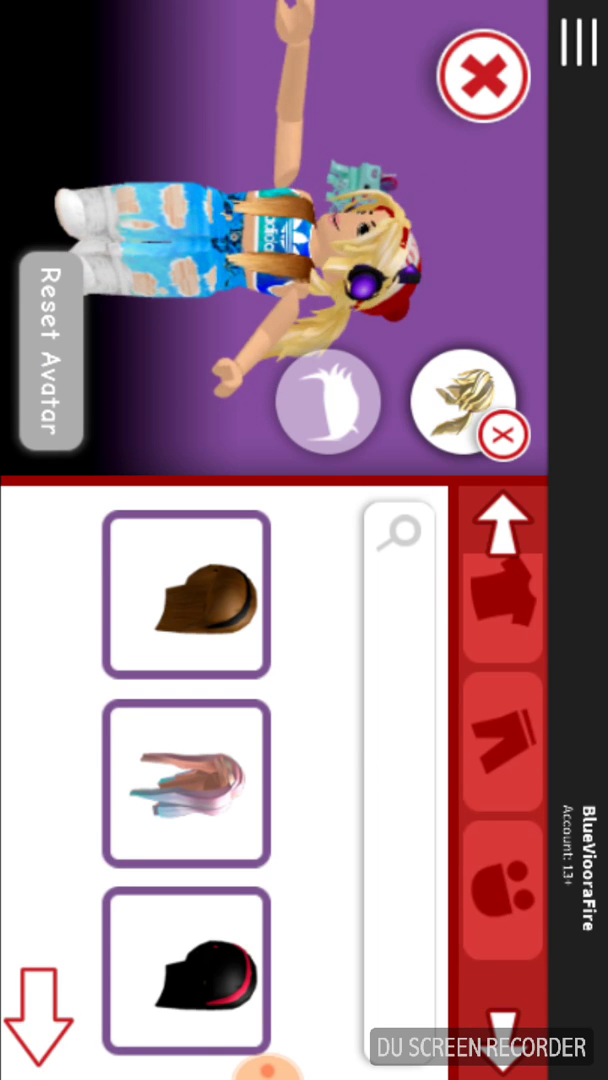
left_click(503, 910)
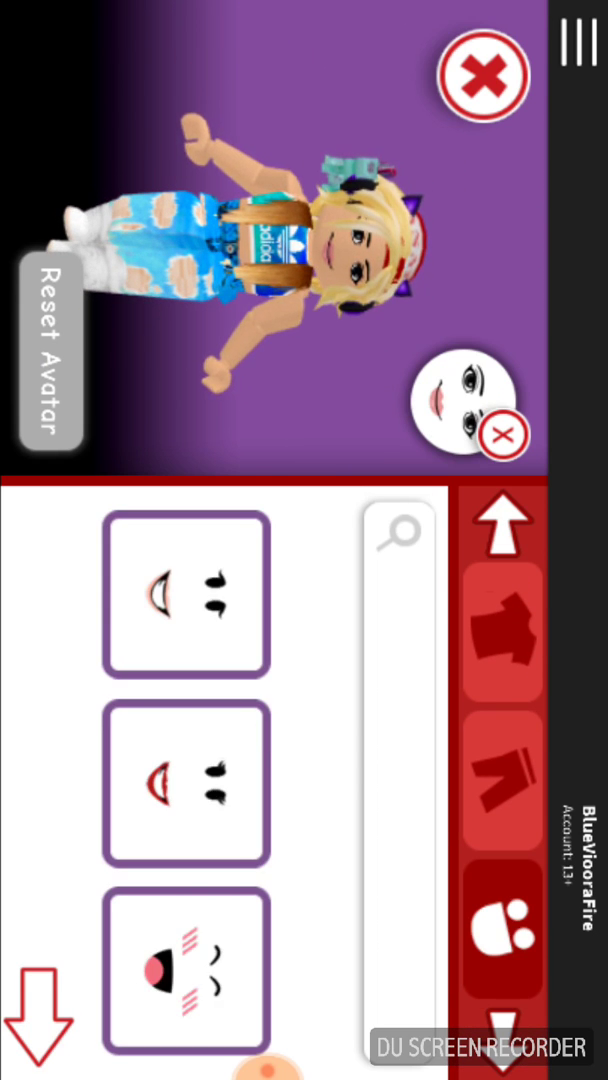
left_click(186, 783)
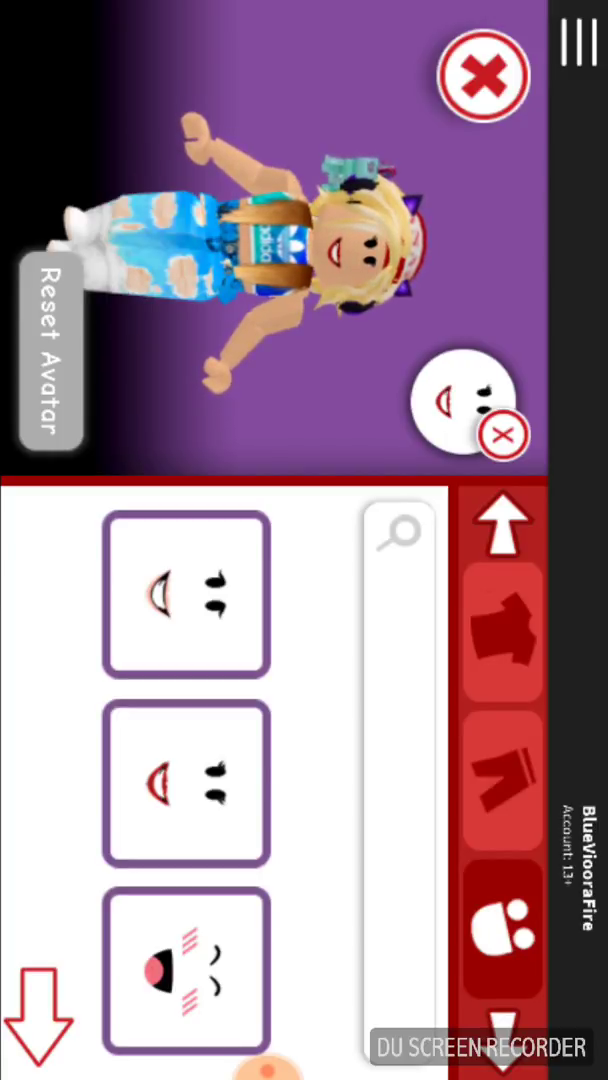
left_click(503, 780)
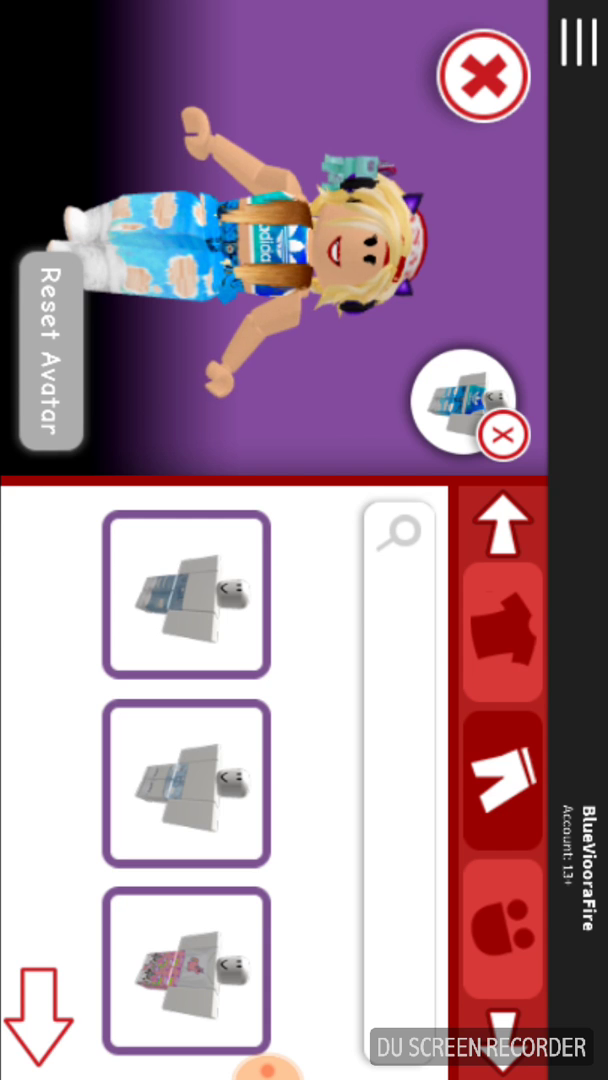
Step: Search the catalog for 'nike' and browse the matching shirts and pants
left_click(400, 770)
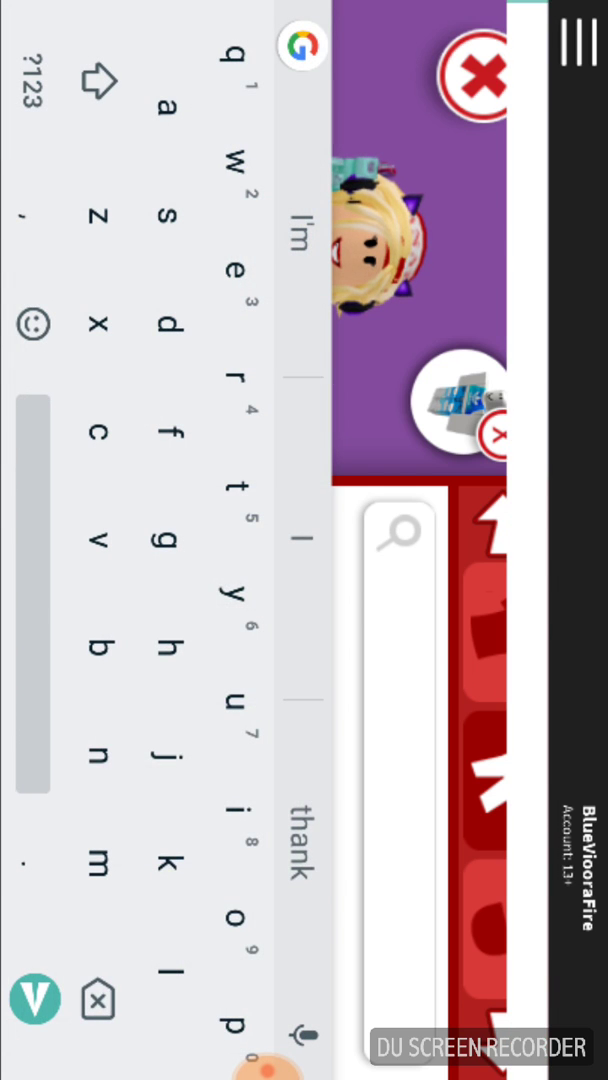
type("nike")
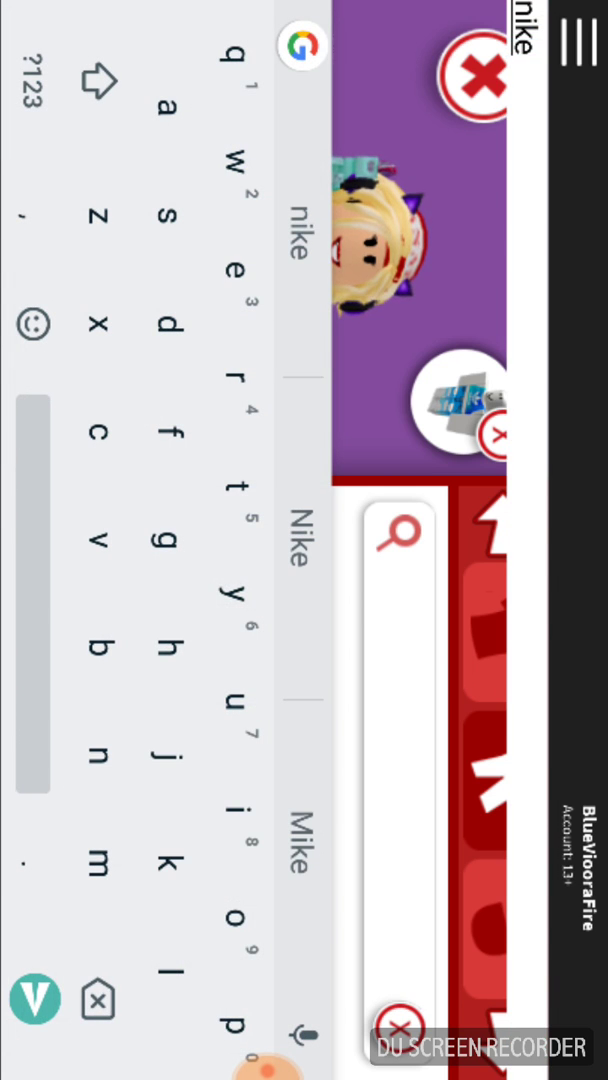
left_click(35, 997)
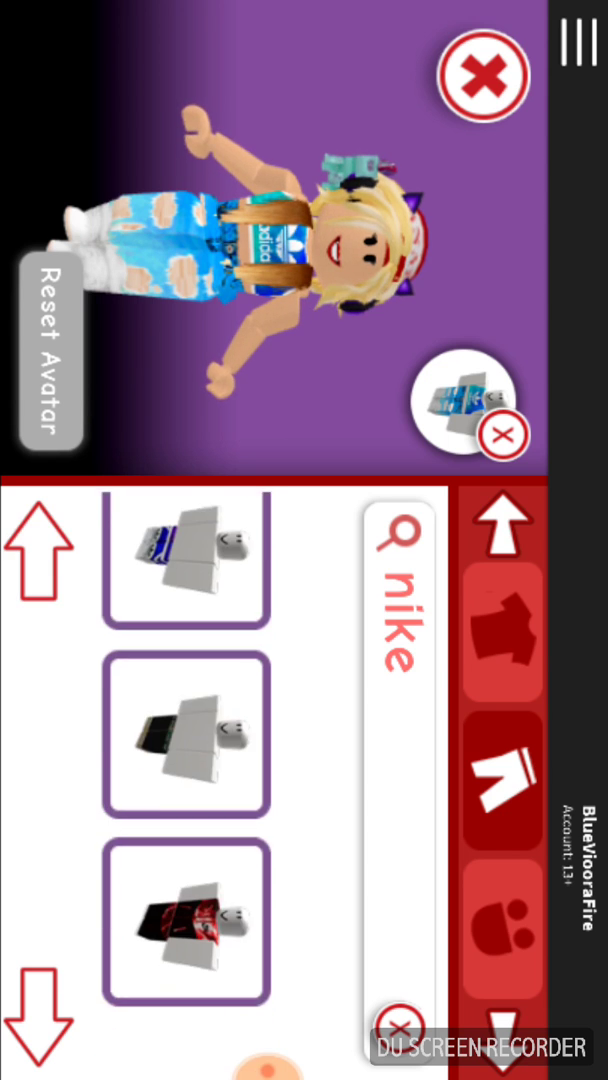
left_click(38, 1015)
left_click(38, 1015)
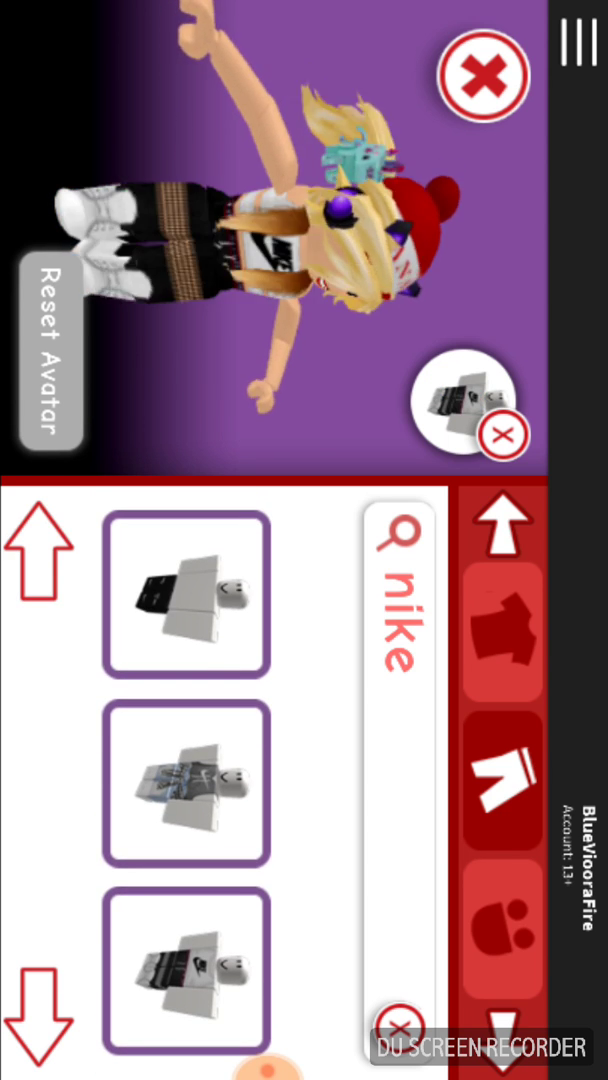
left_click(505, 630)
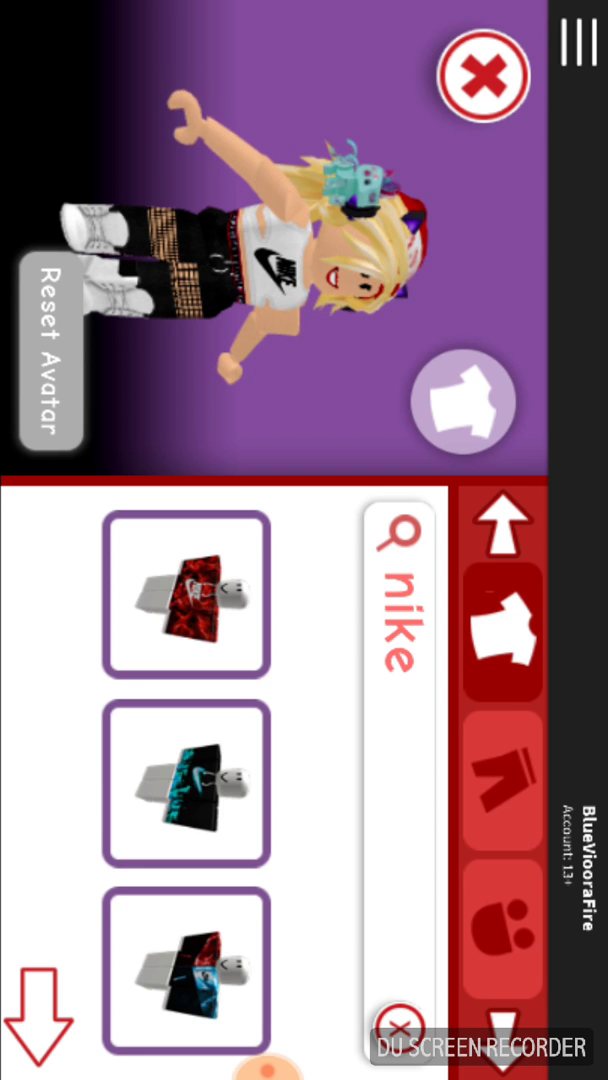
left_click(505, 780)
scroll(185, 780, "down", 5)
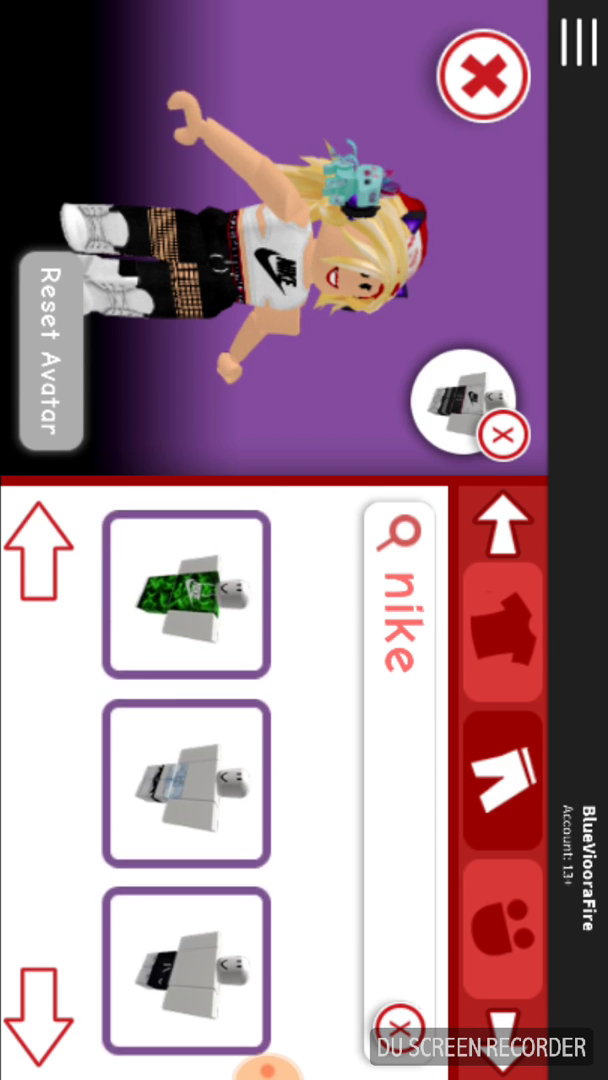
scroll(185, 780, "down", 5)
scroll(185, 780, "down", 3)
scroll(185, 780, "down", 3)
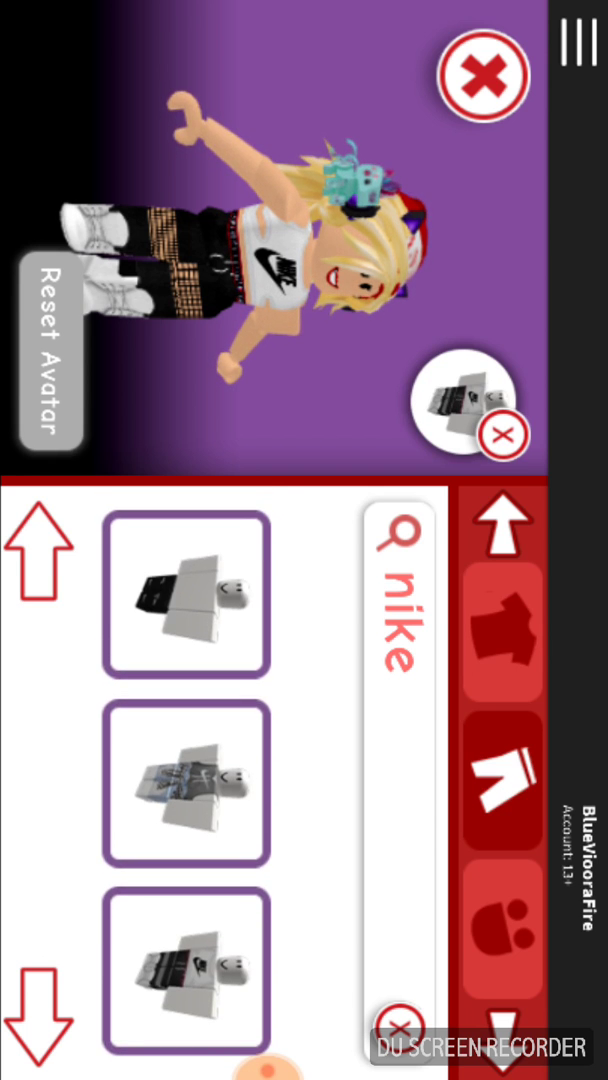
scroll(185, 780, "down", 3)
scroll(185, 780, "down", 3)
scroll(185, 780, "down", 3)
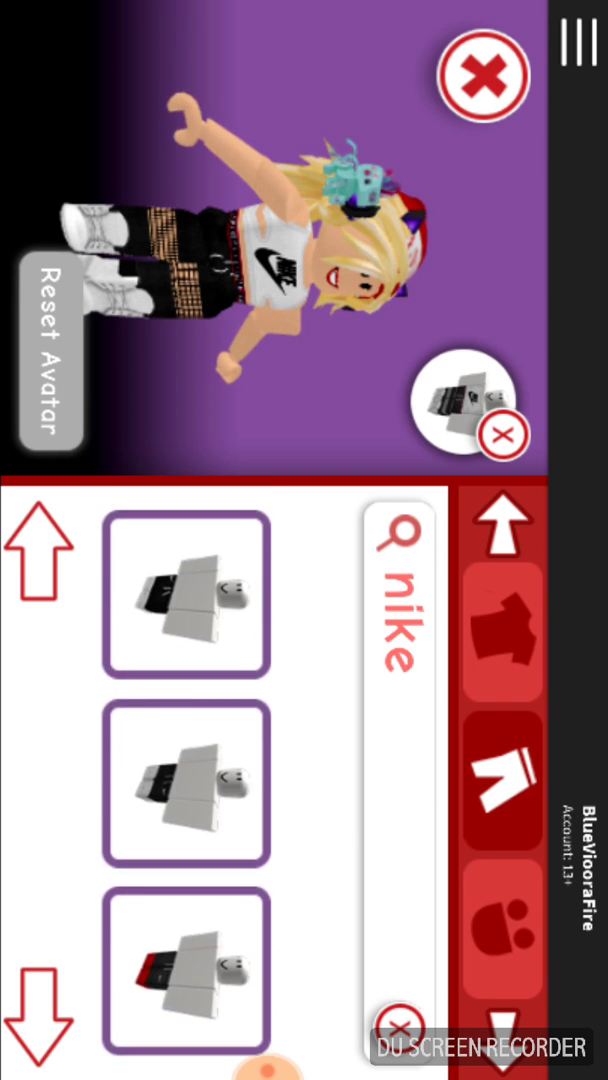
scroll(185, 780, "down", 3)
scroll(185, 780, "down", 2)
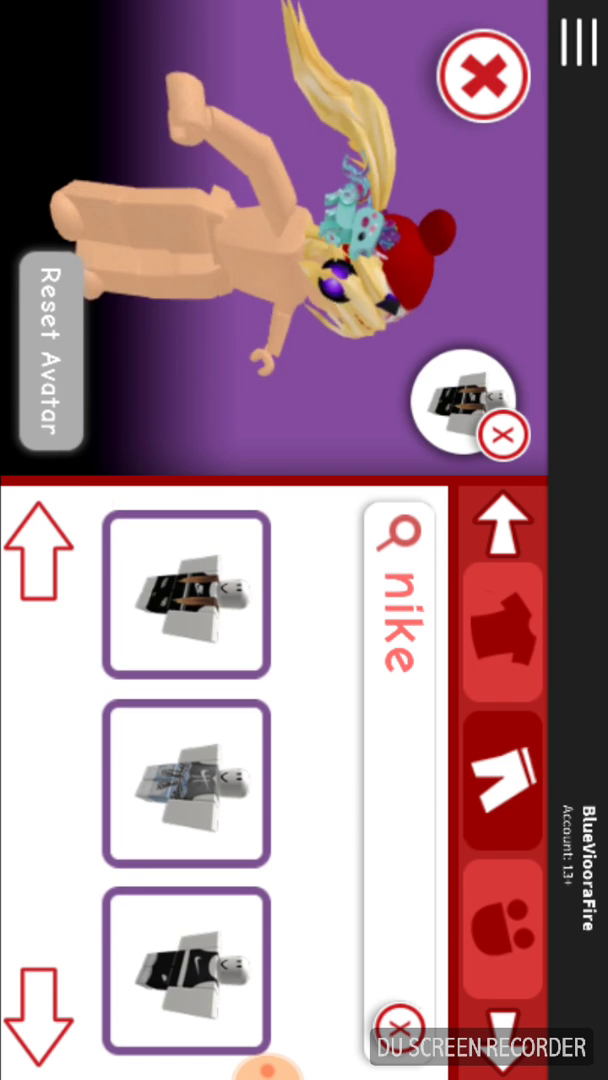
Step: Page through the avatar categories to Faces and clear the 'nike' search
left_click(38, 1015)
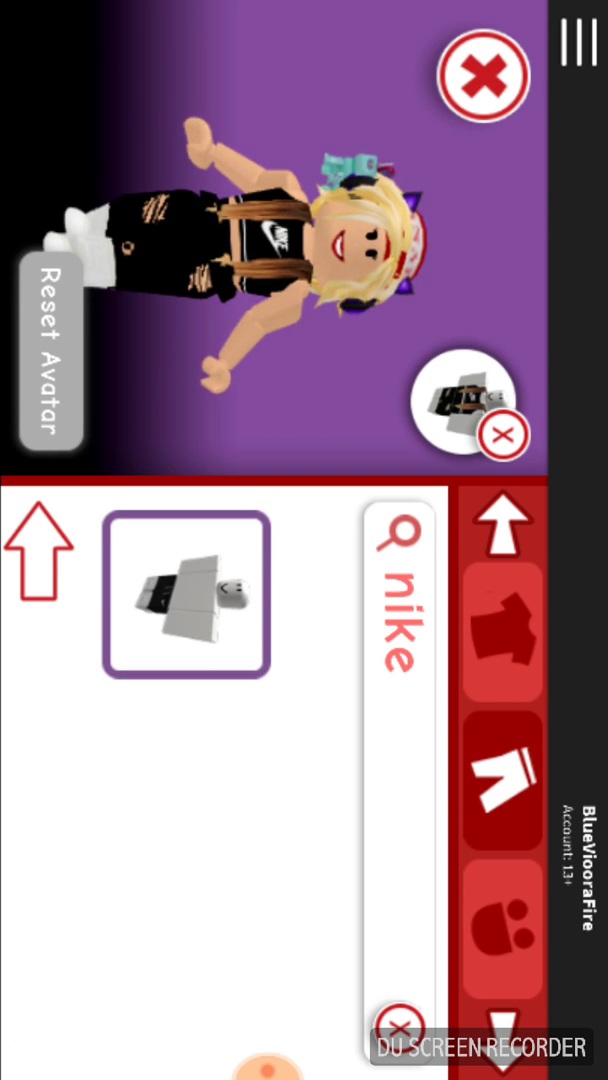
left_click(505, 1025)
left_click(503, 780)
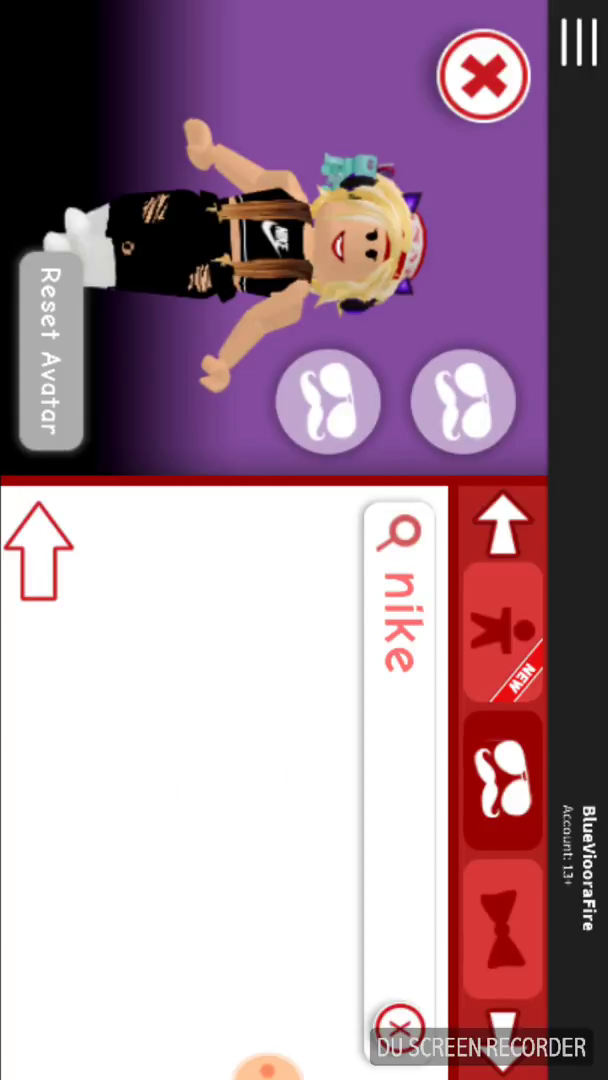
left_click(505, 1025)
left_click(505, 525)
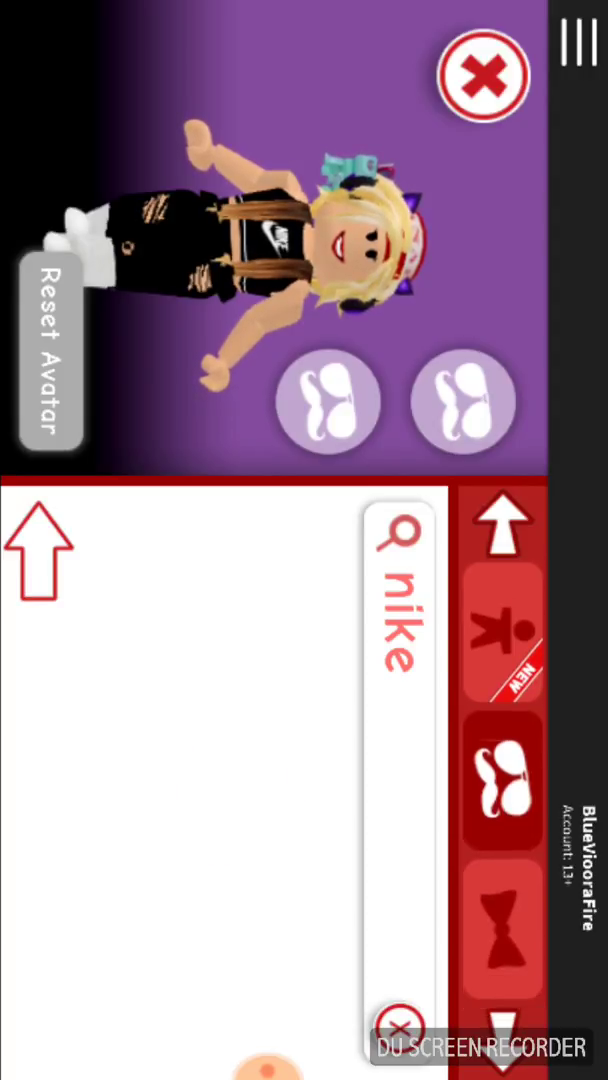
left_click(505, 525)
left_click(503, 930)
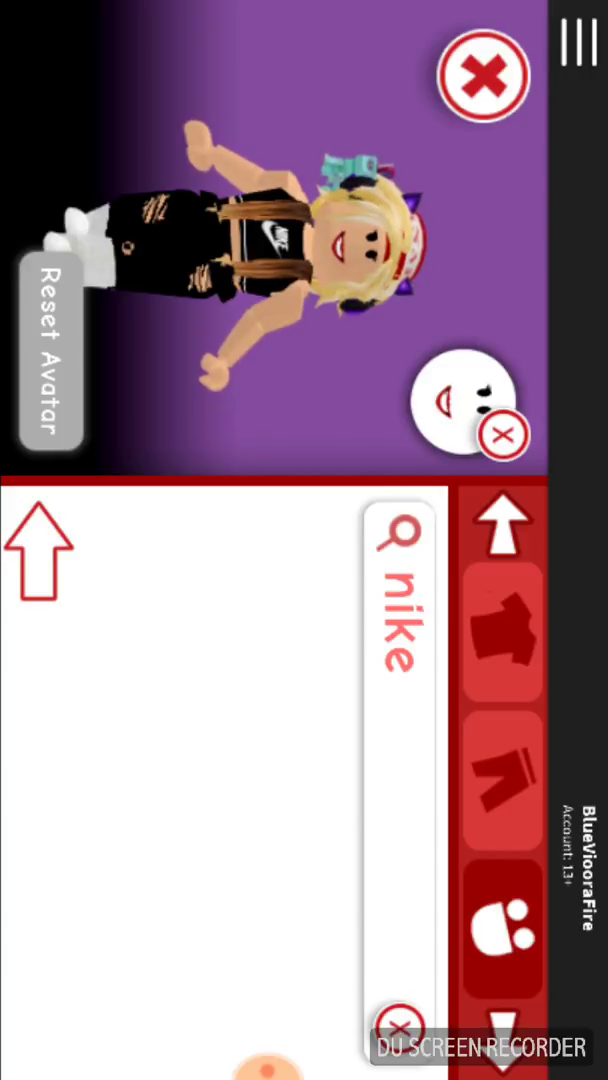
left_click(399, 1027)
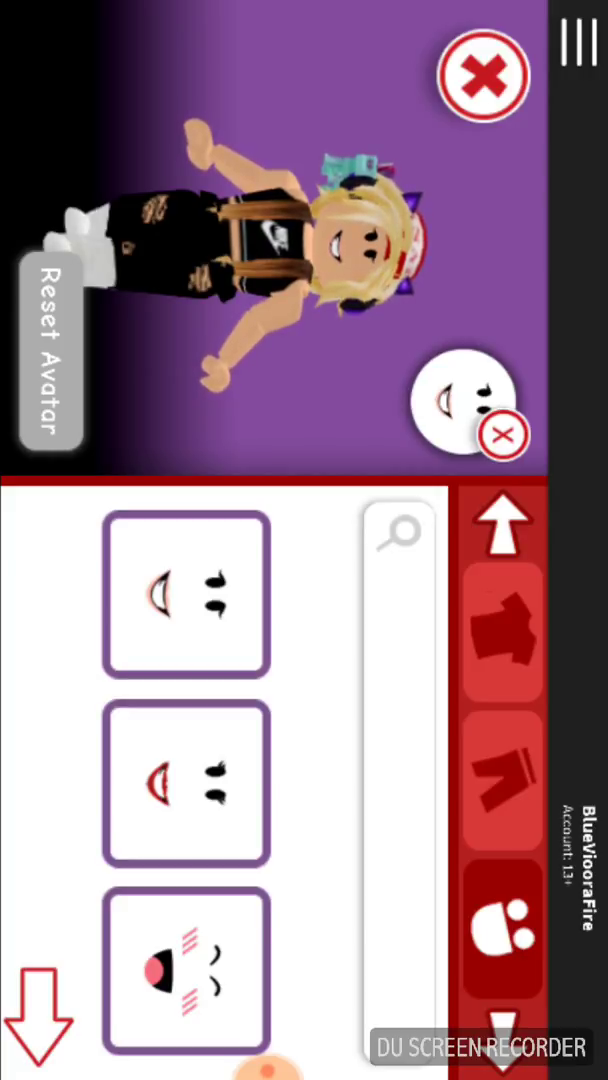
Step: Browse the Clothing, Hair and Face categories, then equip black glasses from Accessories
left_click(505, 615)
left_click(503, 525)
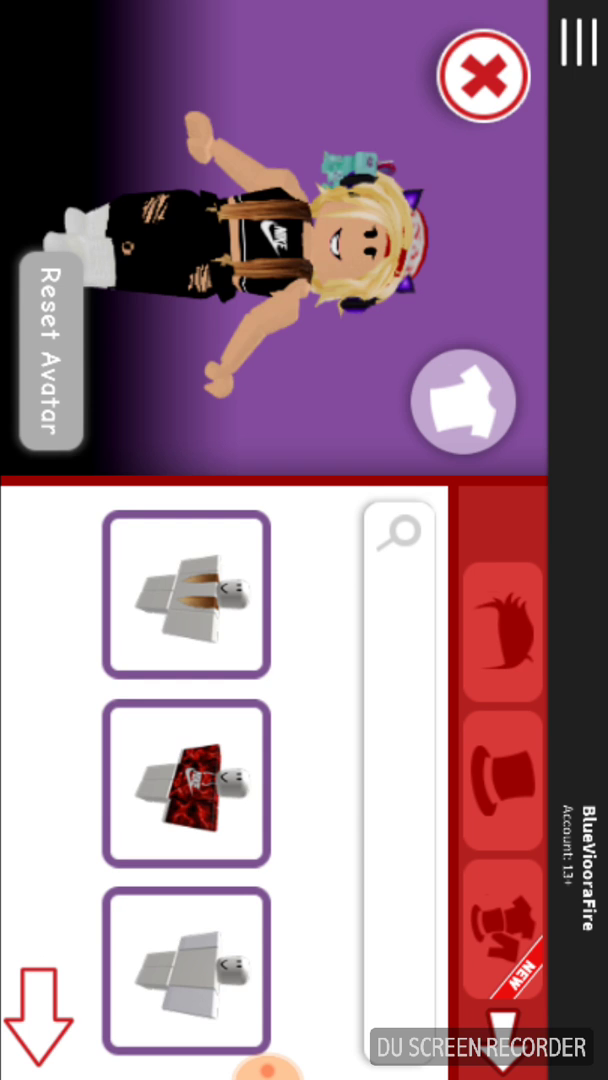
left_click(503, 630)
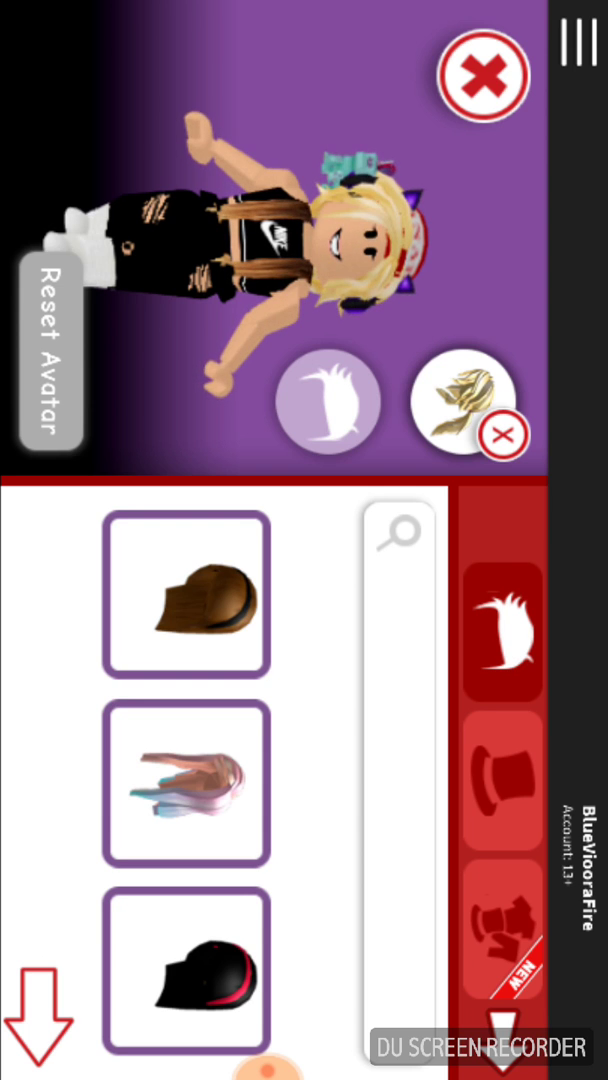
left_click(505, 1025)
left_click(503, 905)
left_click(505, 1025)
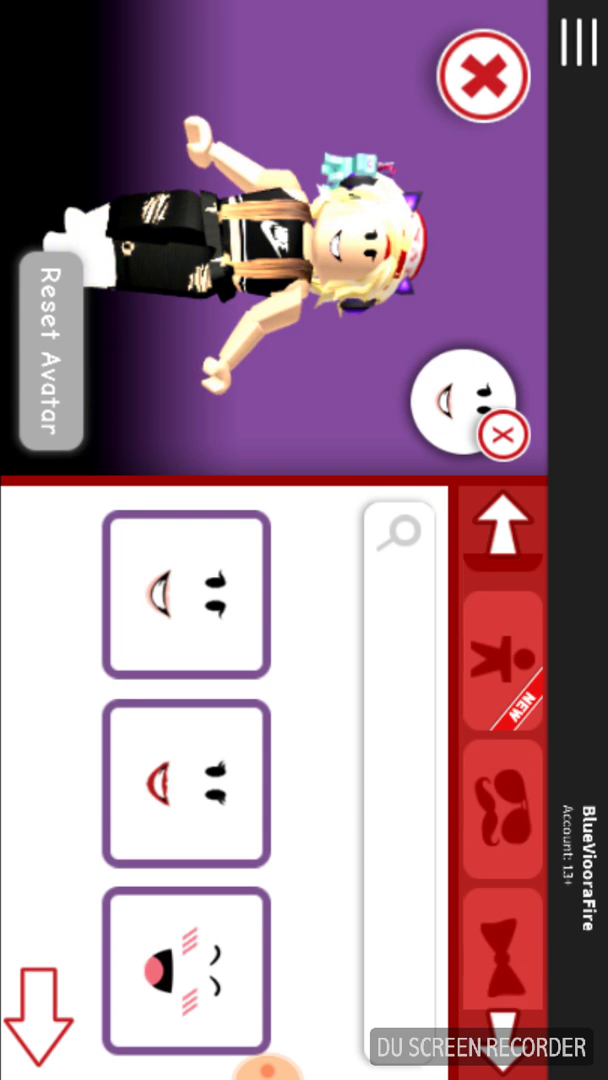
left_click(503, 780)
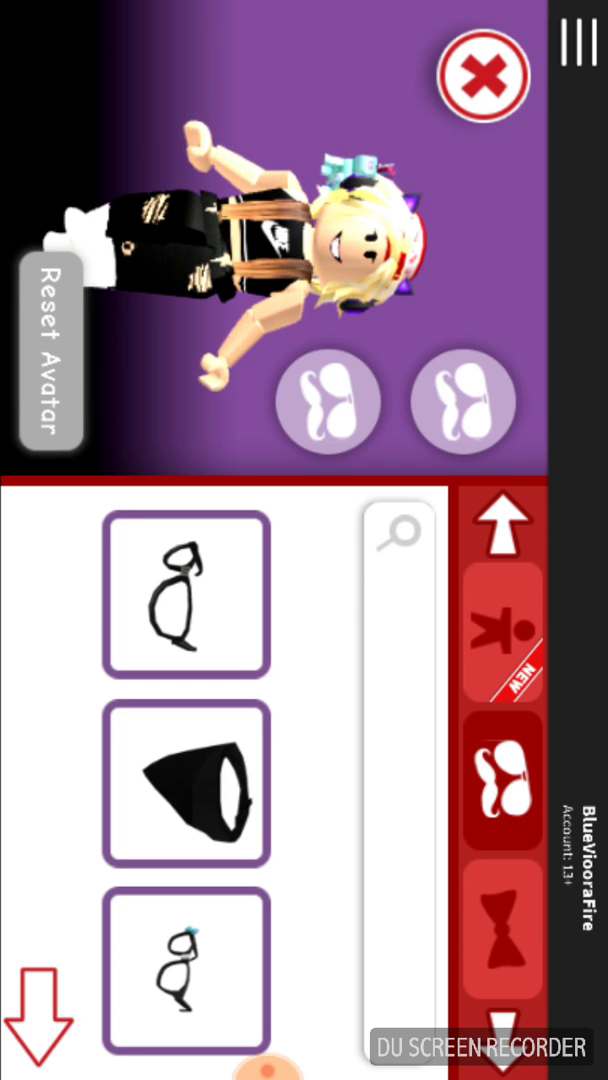
left_click(186, 595)
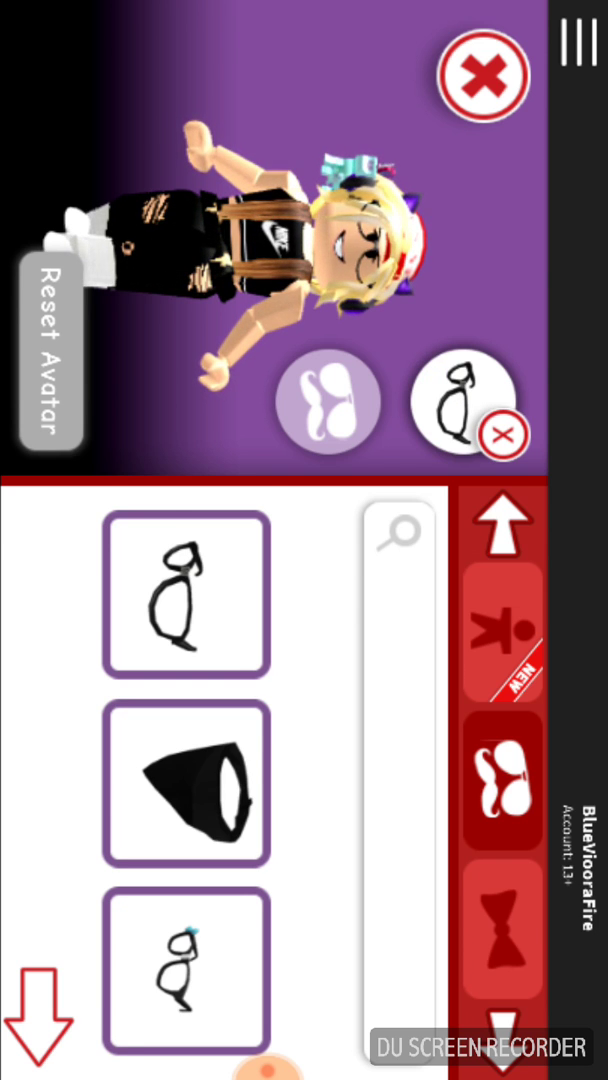
Step: Try a second pair of black glasses, keep the original pair, and close the avatar editor
left_click(37, 1015)
left_click(37, 555)
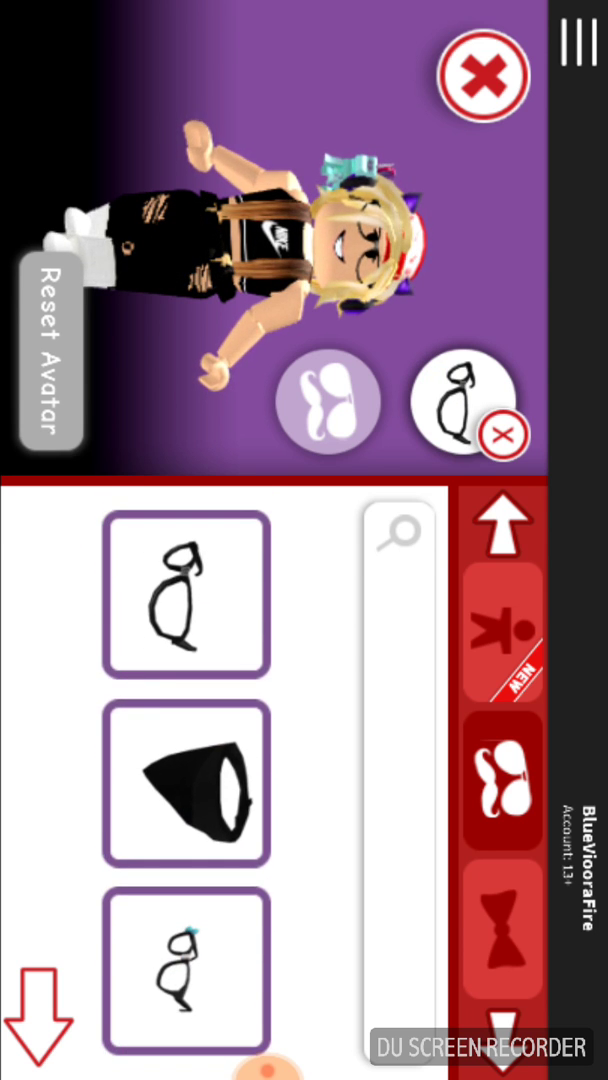
left_click(37, 1015)
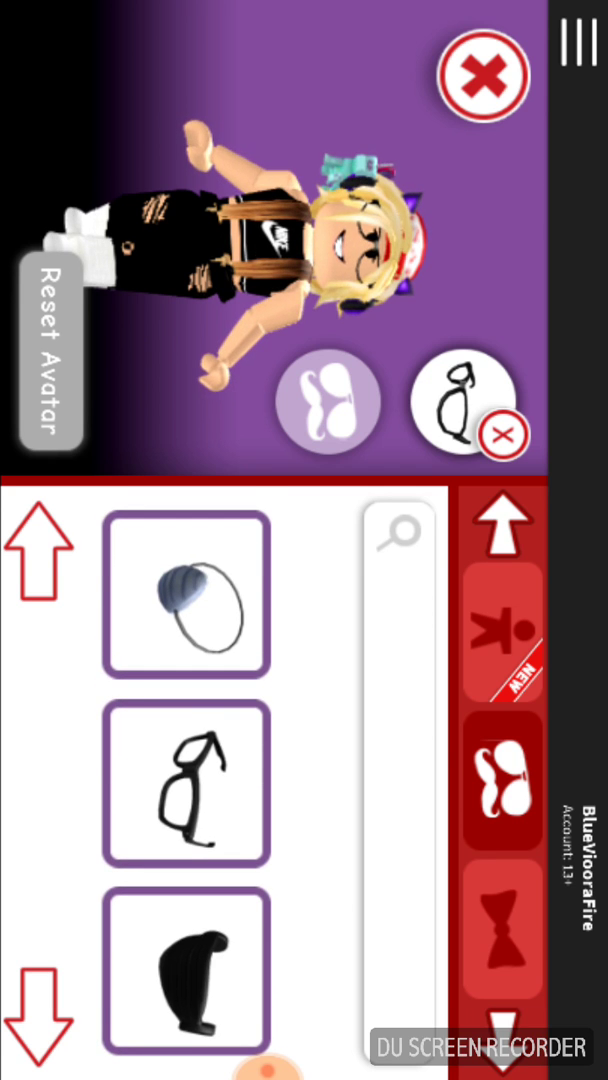
left_click(186, 783)
left_click(368, 435)
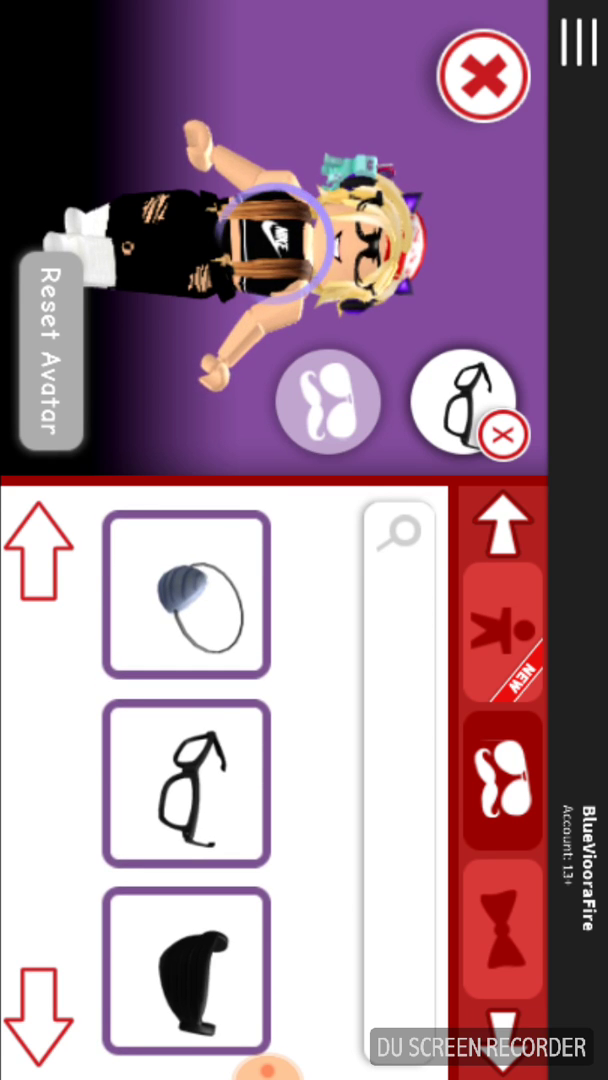
scroll(186, 780, "up", 5)
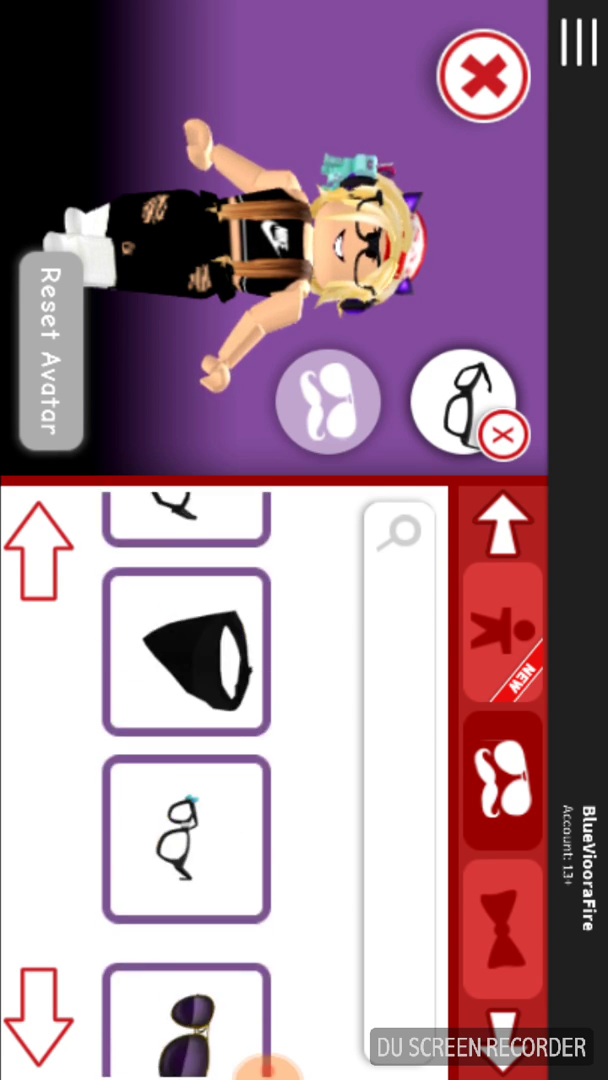
left_click(186, 595)
left_click(368, 435)
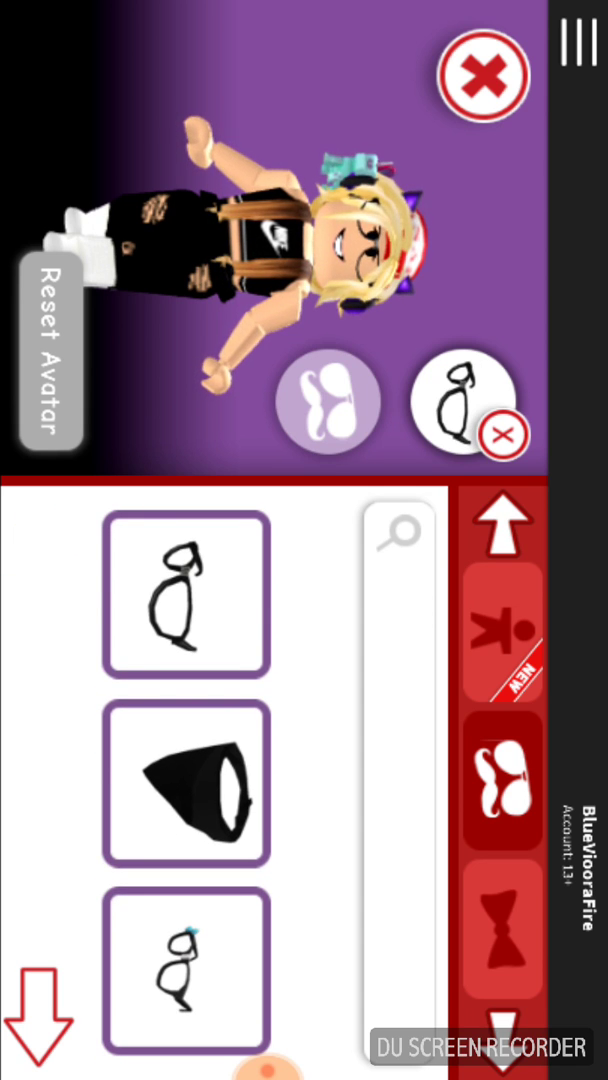
left_click(483, 75)
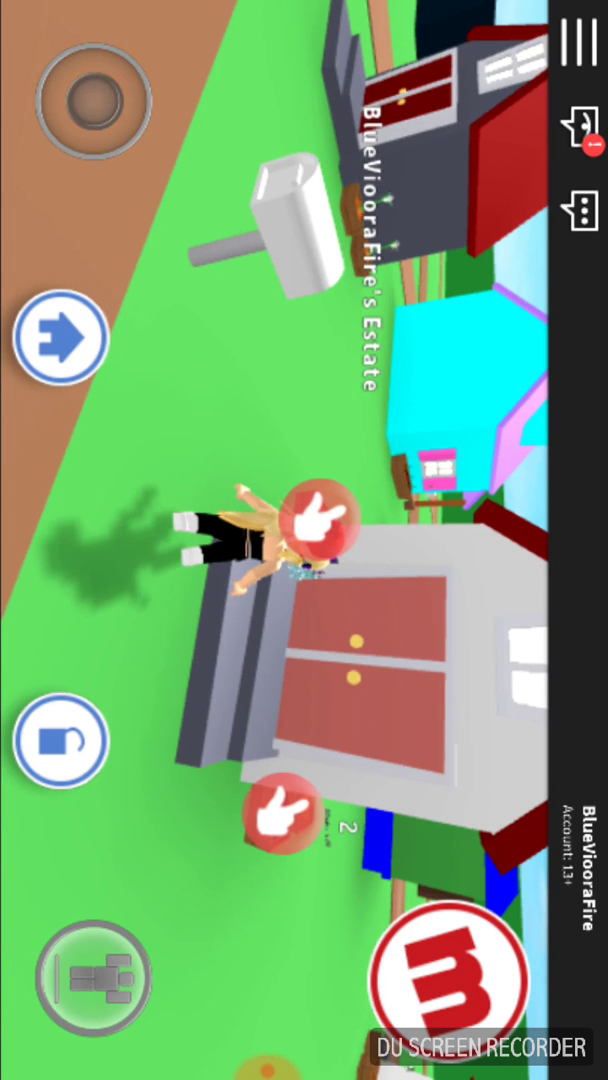
Step: Check the estate's house paint choices and house blueprints
left_click(283, 812)
left_click(314, 169)
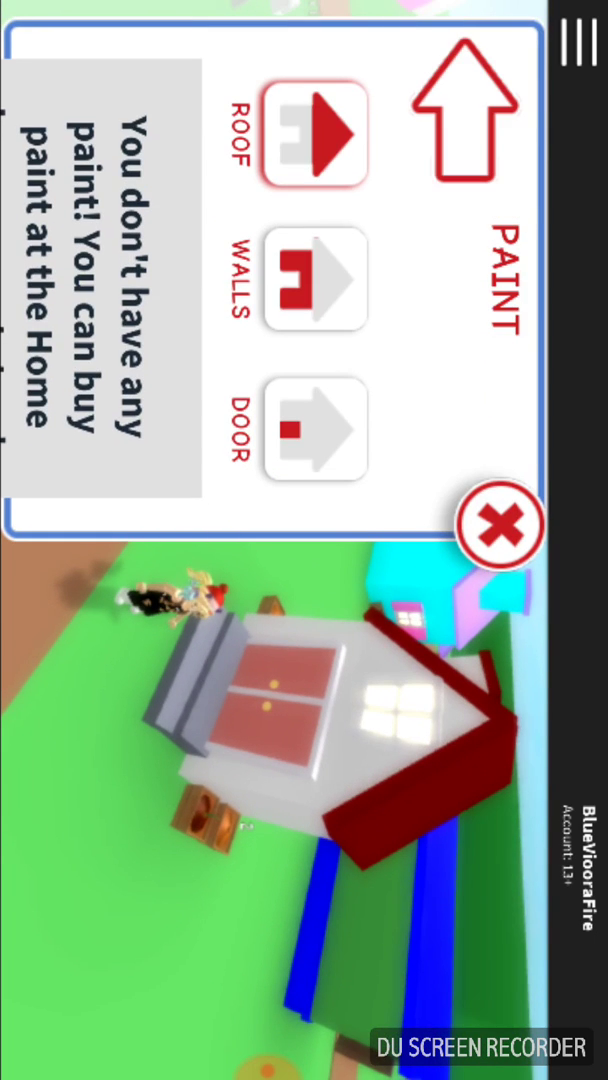
left_click(500, 525)
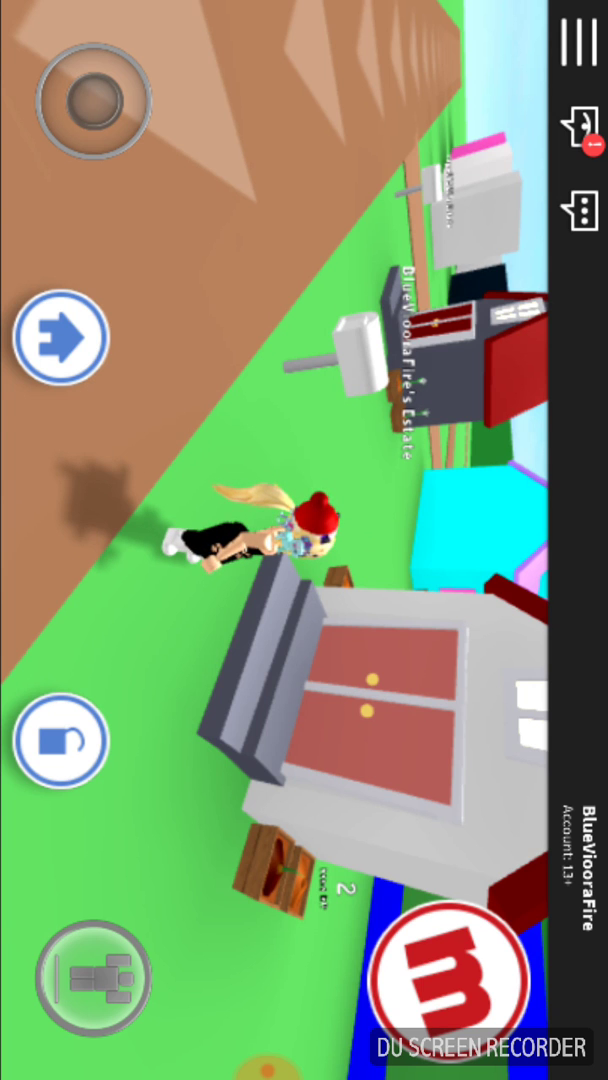
left_click(60, 337)
left_click(319, 386)
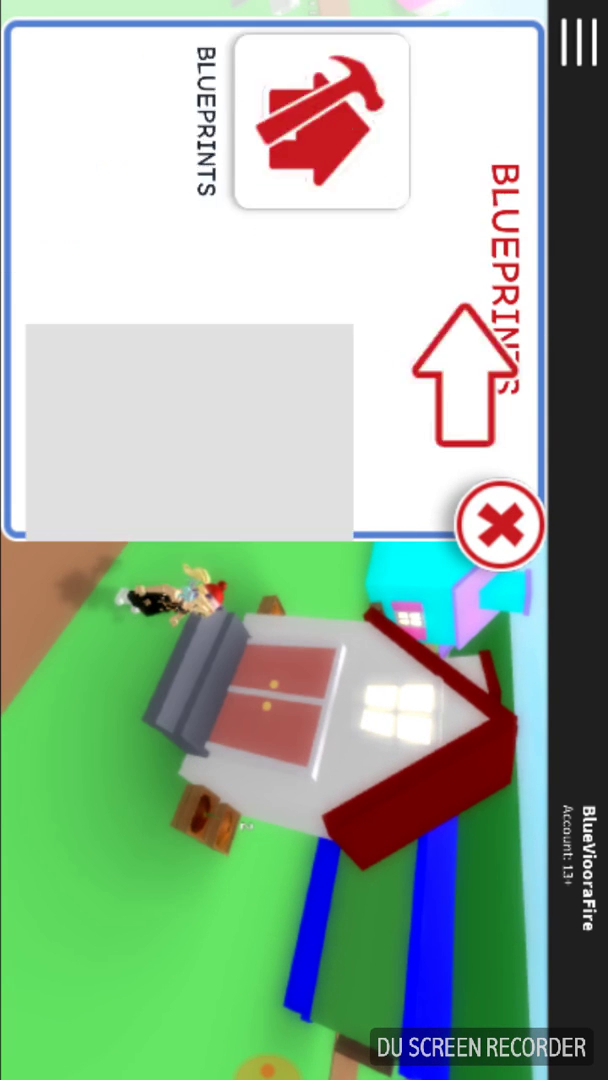
left_click(465, 110)
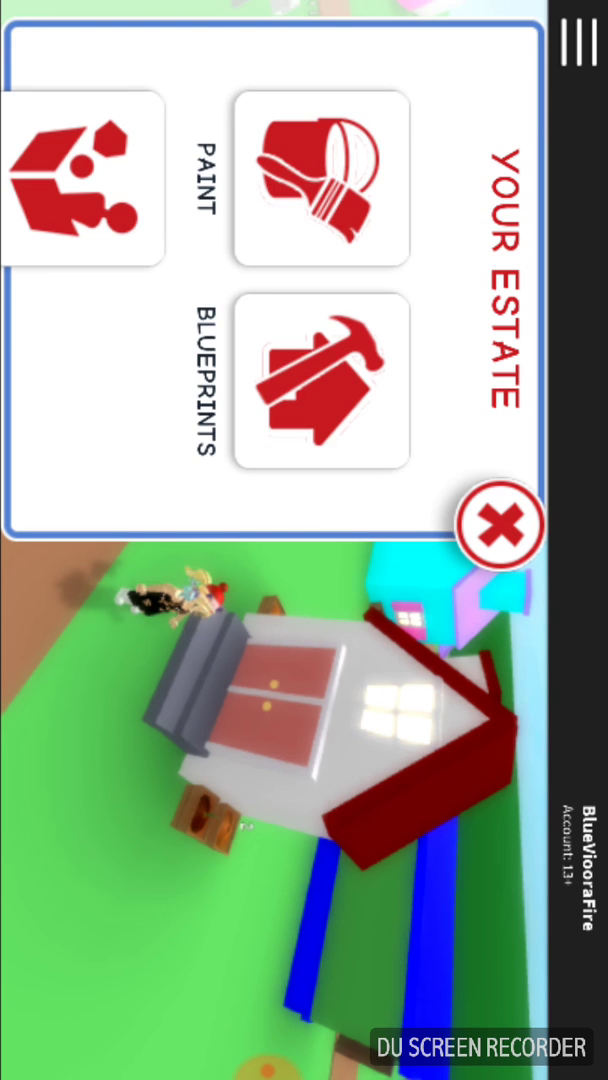
Step: Recheck the paint choices, close the estate options, and set the estate to Friends Only
left_click(321, 178)
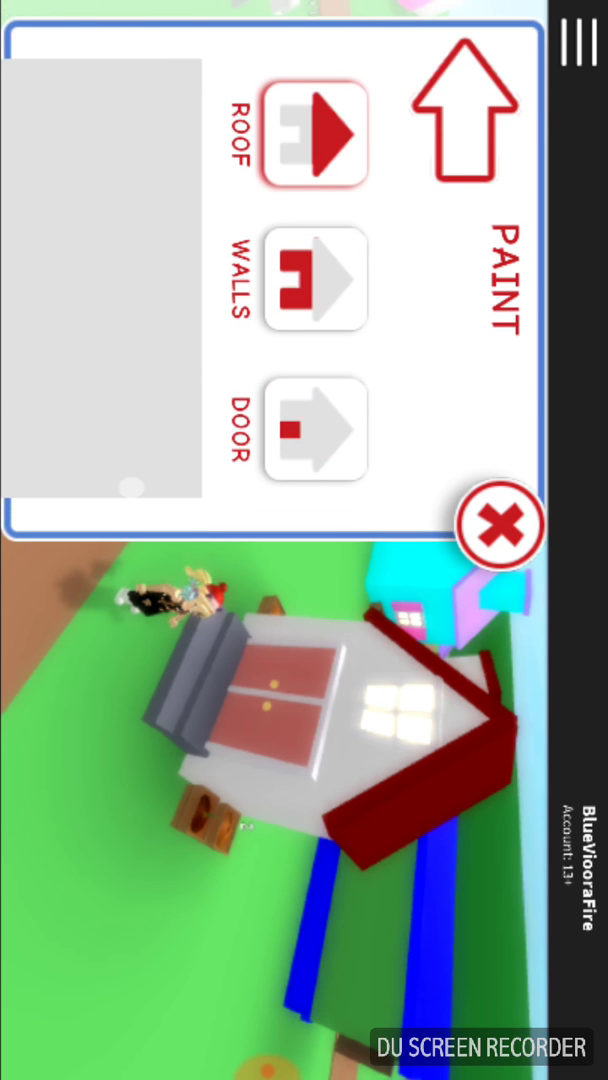
left_click(465, 110)
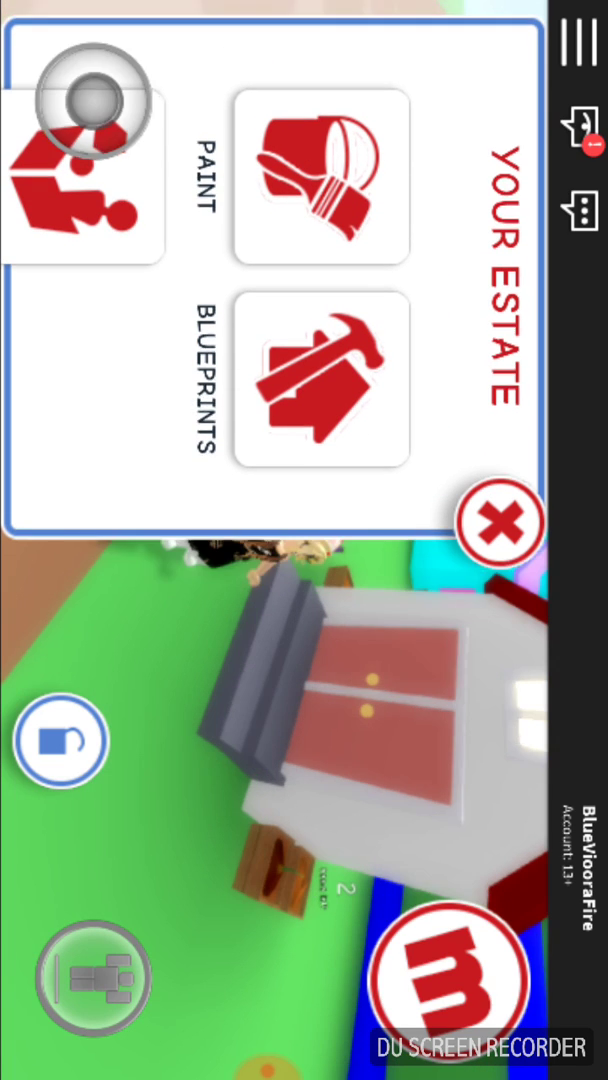
left_click(500, 524)
left_click(59, 740)
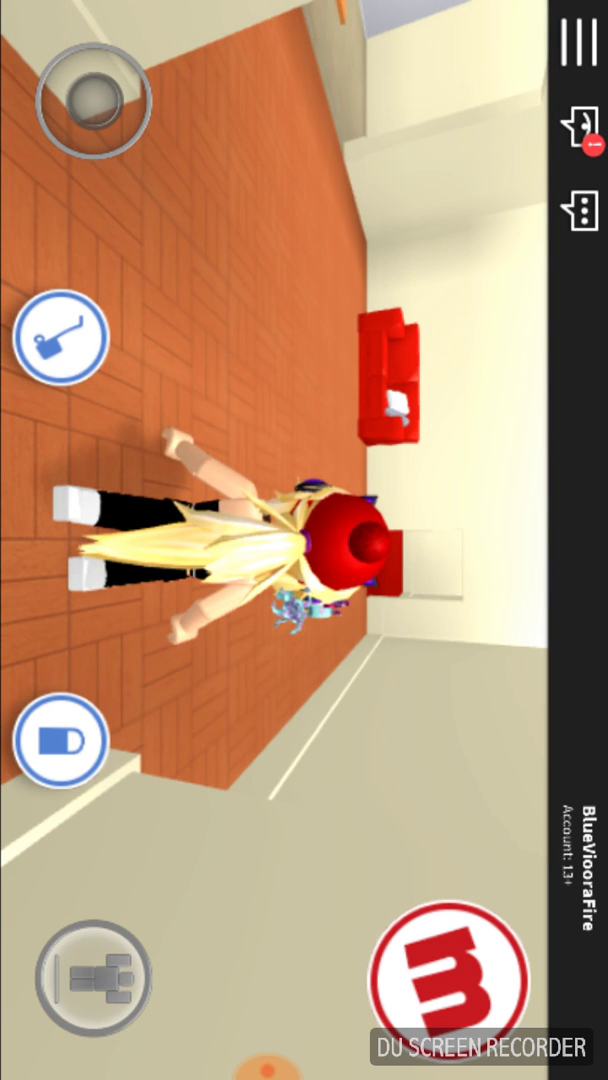
Step: Enter the house build mode and look through the wallpaper, flooring and room lists
left_click(60, 337)
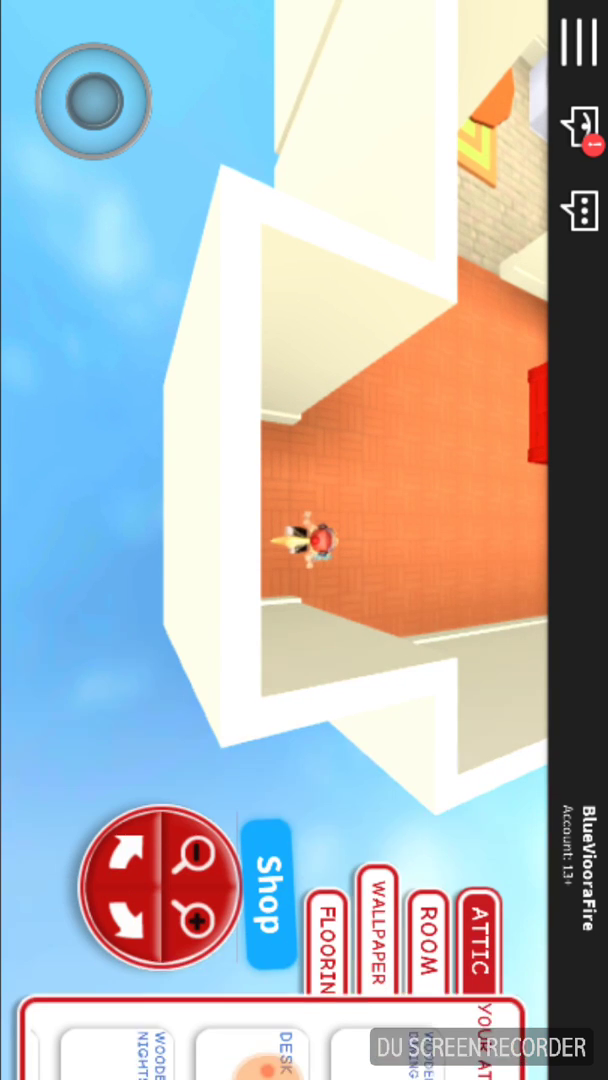
left_click(378, 832)
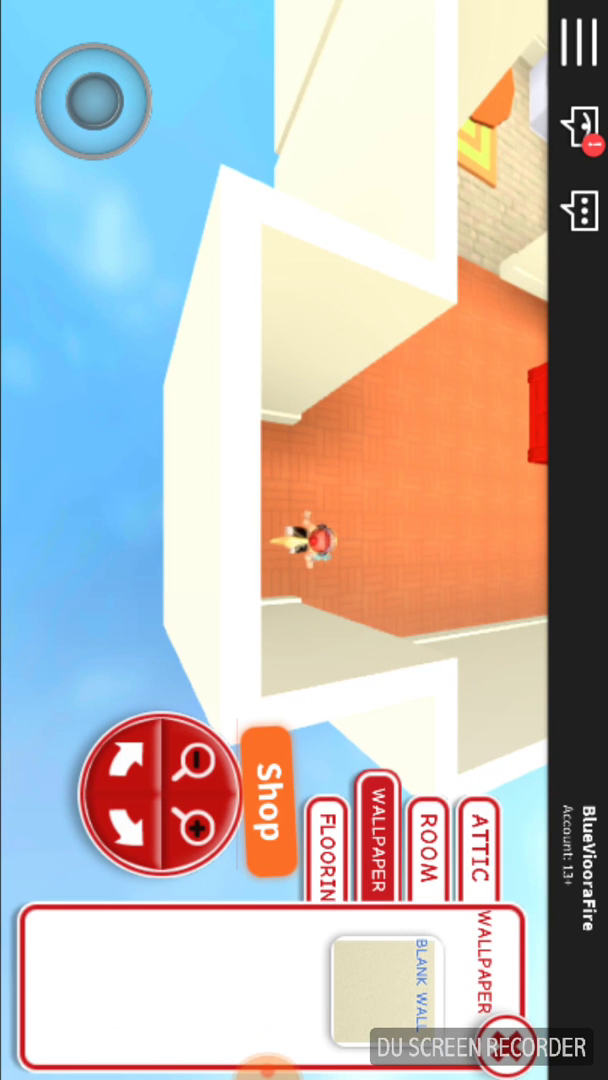
left_click(325, 850)
left_click(428, 845)
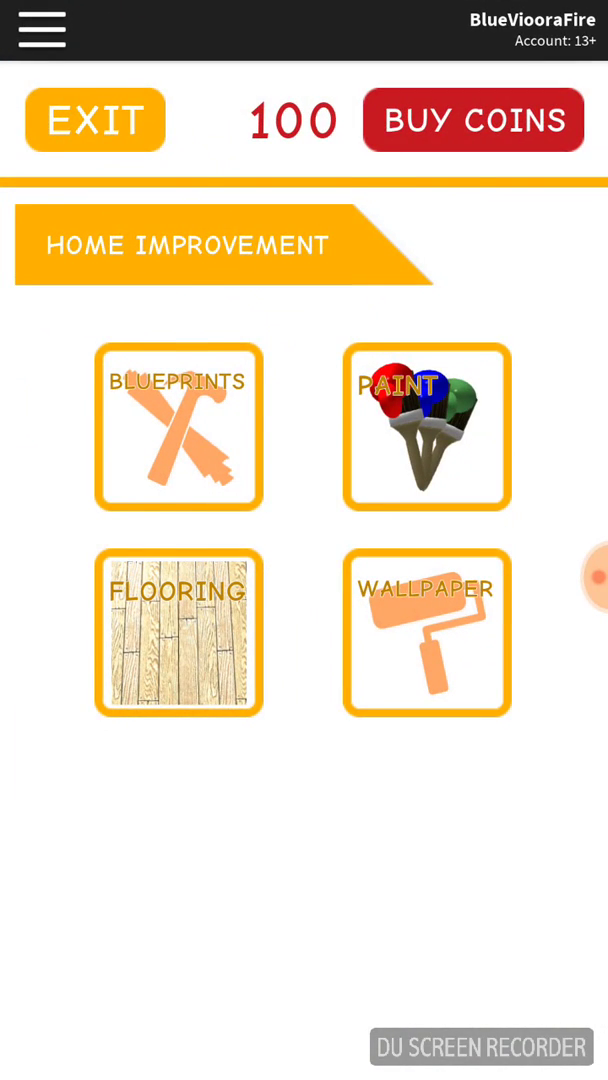
Step: Browse the paint pages and buy Alder Paint for 100 coins
left_click(427, 426)
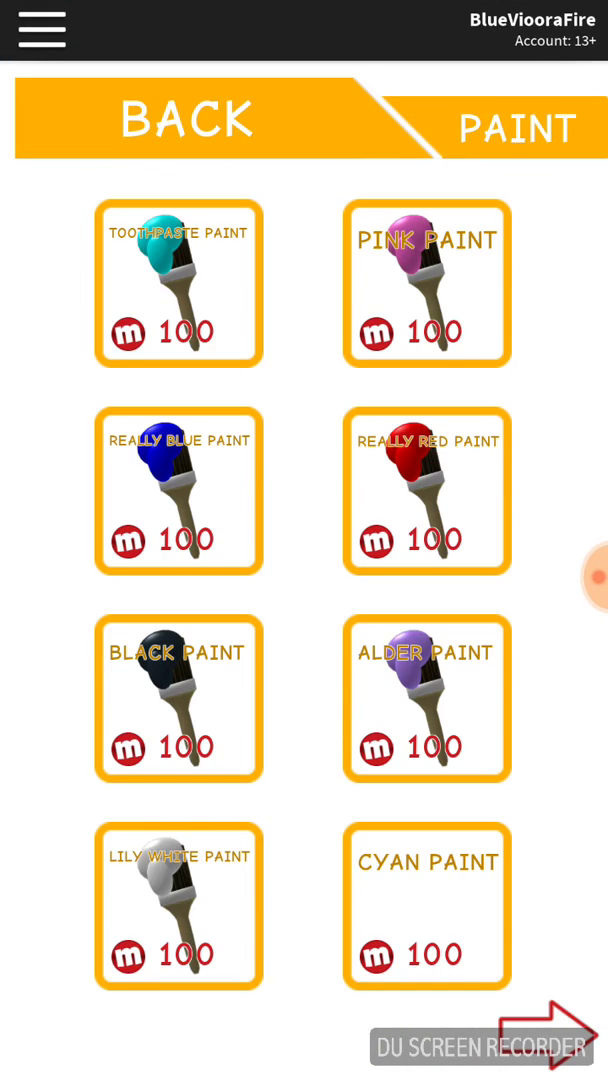
left_click(548, 1035)
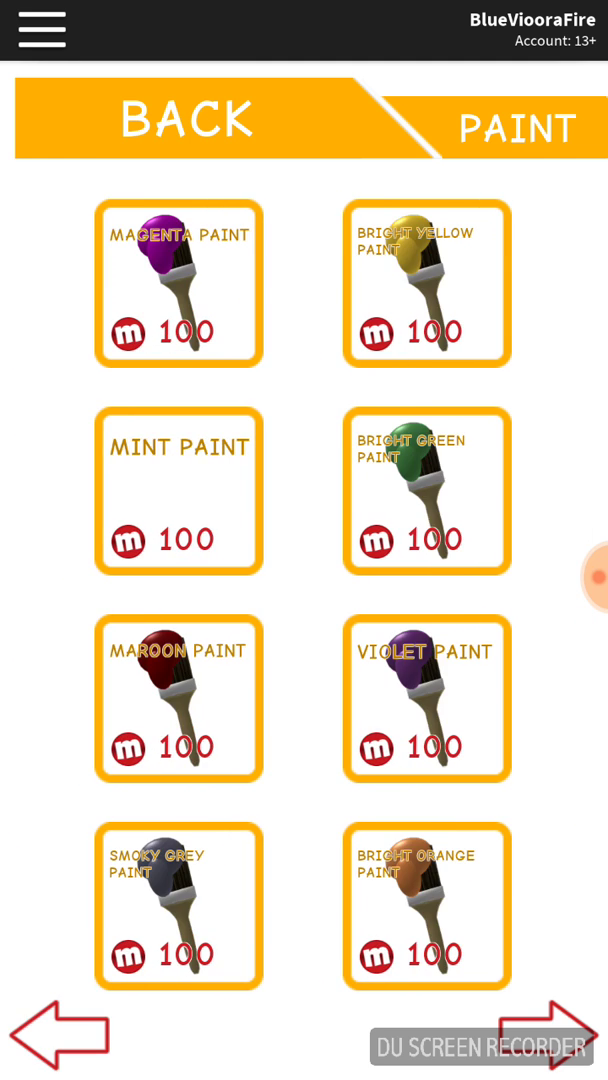
left_click(58, 1032)
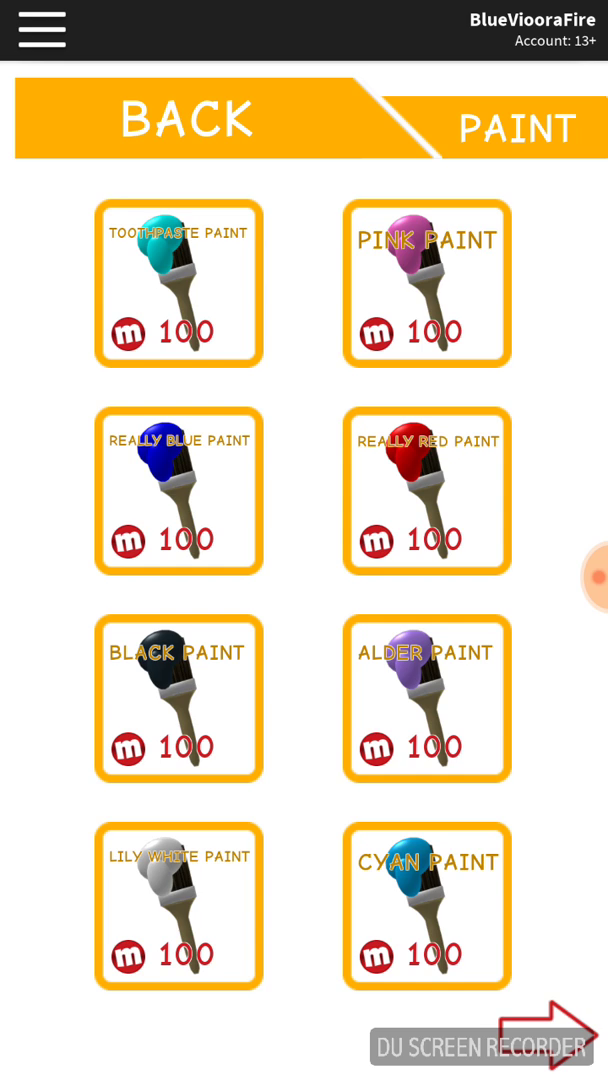
left_click(548, 1035)
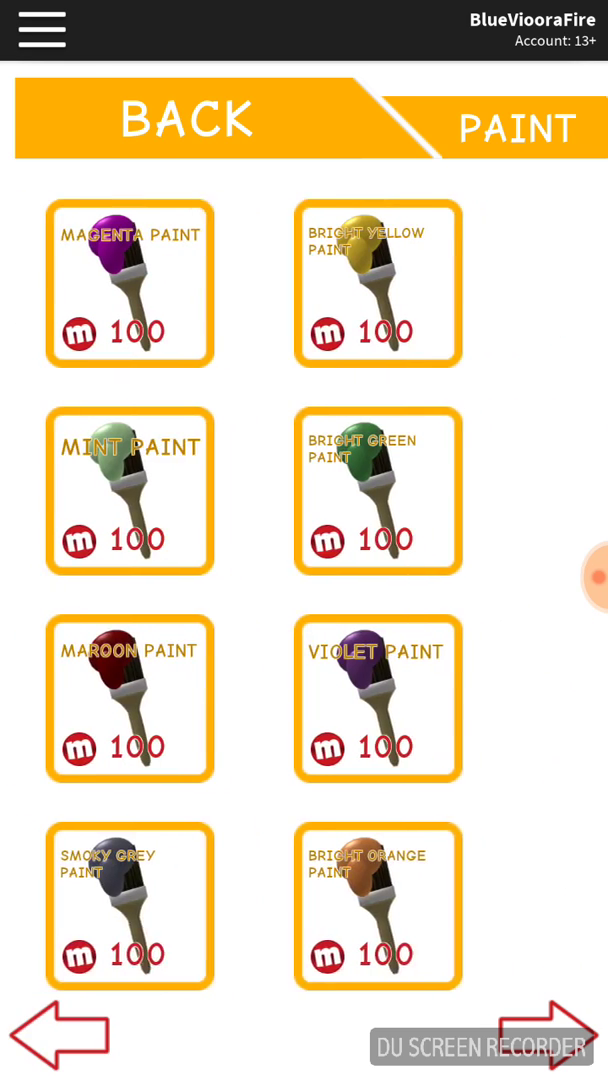
left_click(548, 1035)
left_click(58, 1032)
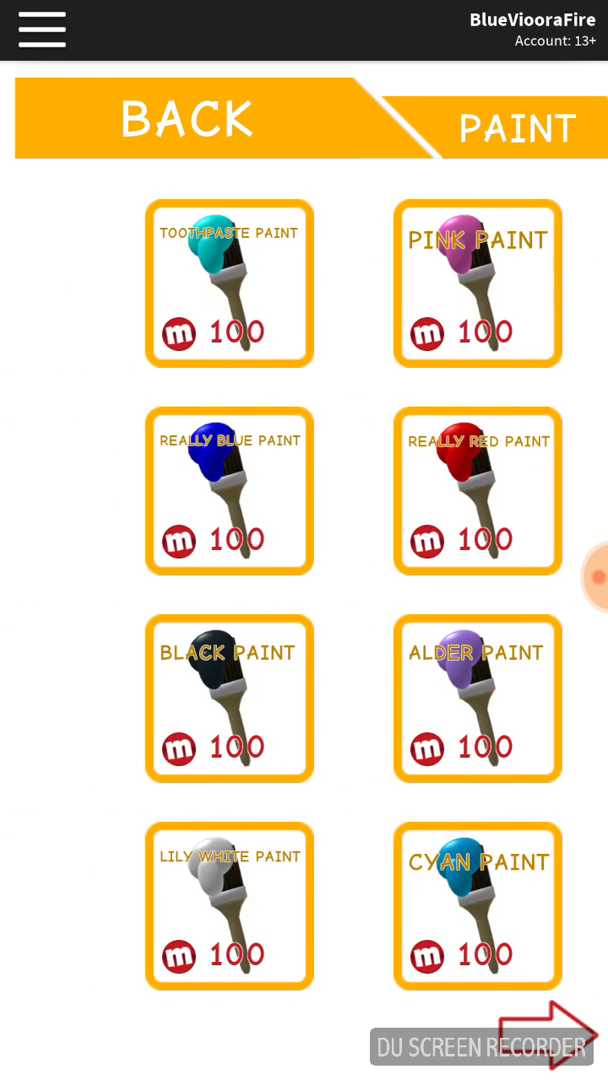
left_click(427, 698)
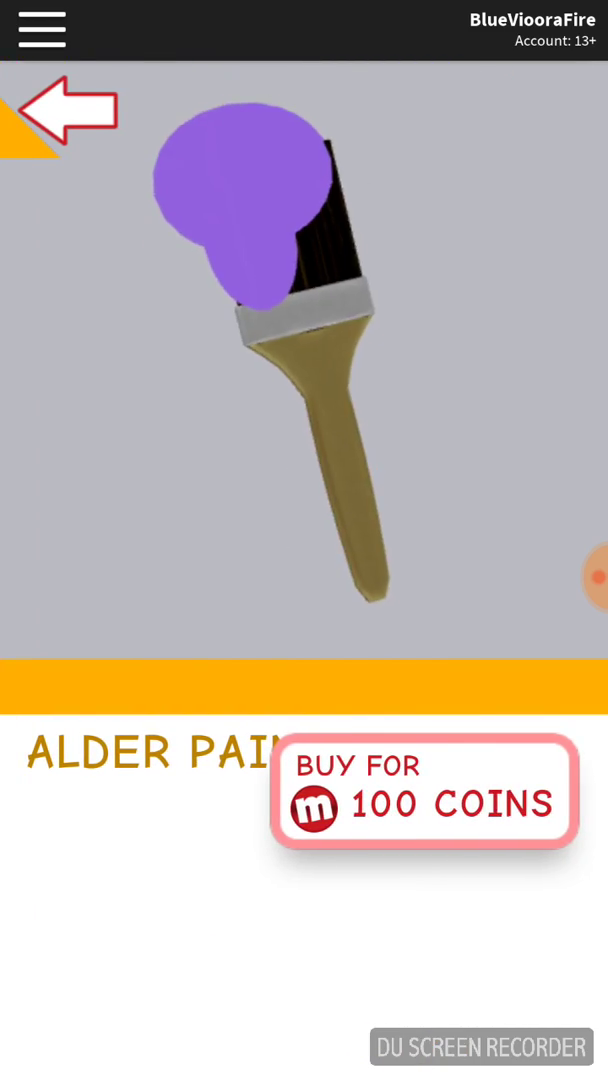
left_click(430, 802)
left_click(303, 743)
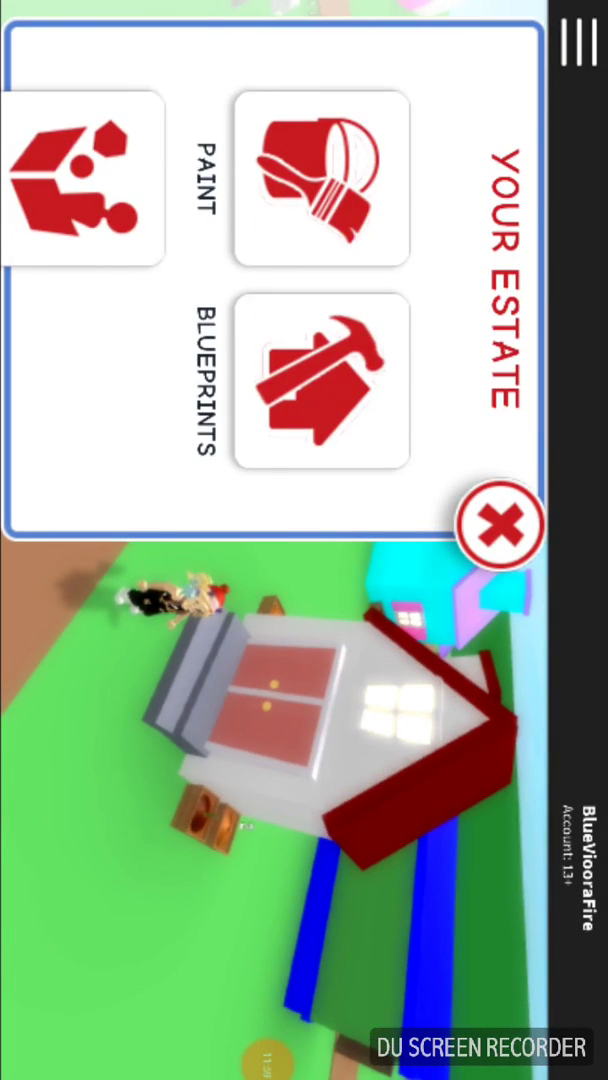
Step: Paint the house roof and front doors purple from Your Estate's Paint options
left_click(321, 122)
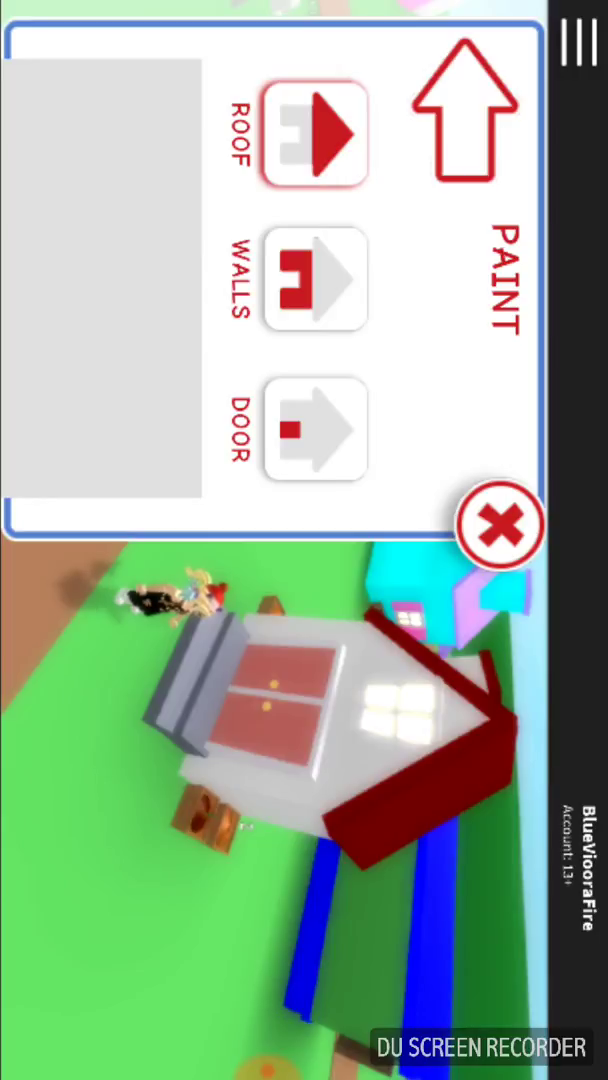
left_click(73, 487)
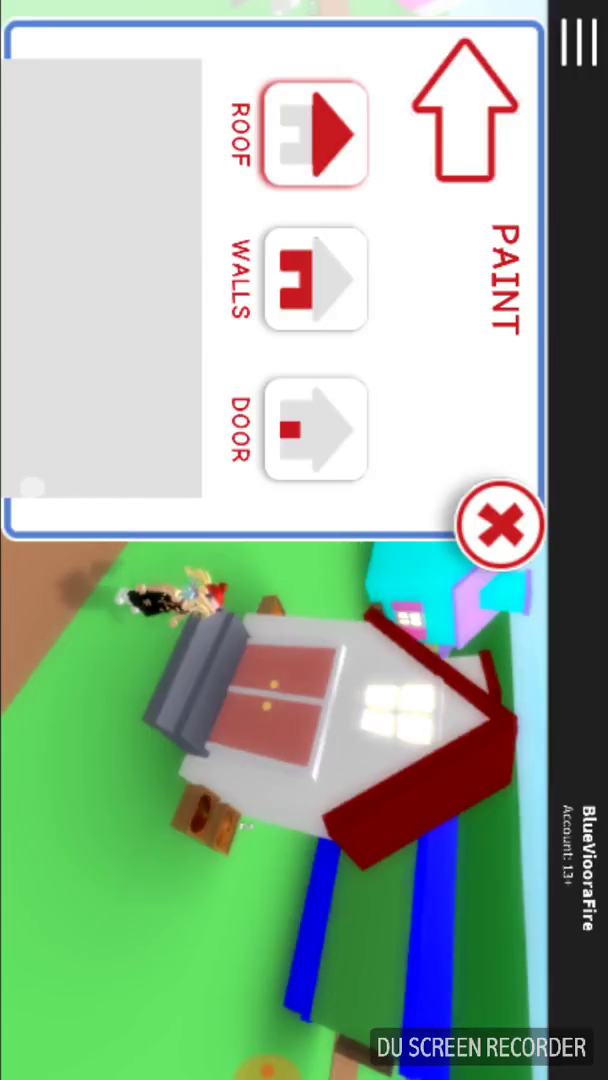
left_click(130, 141)
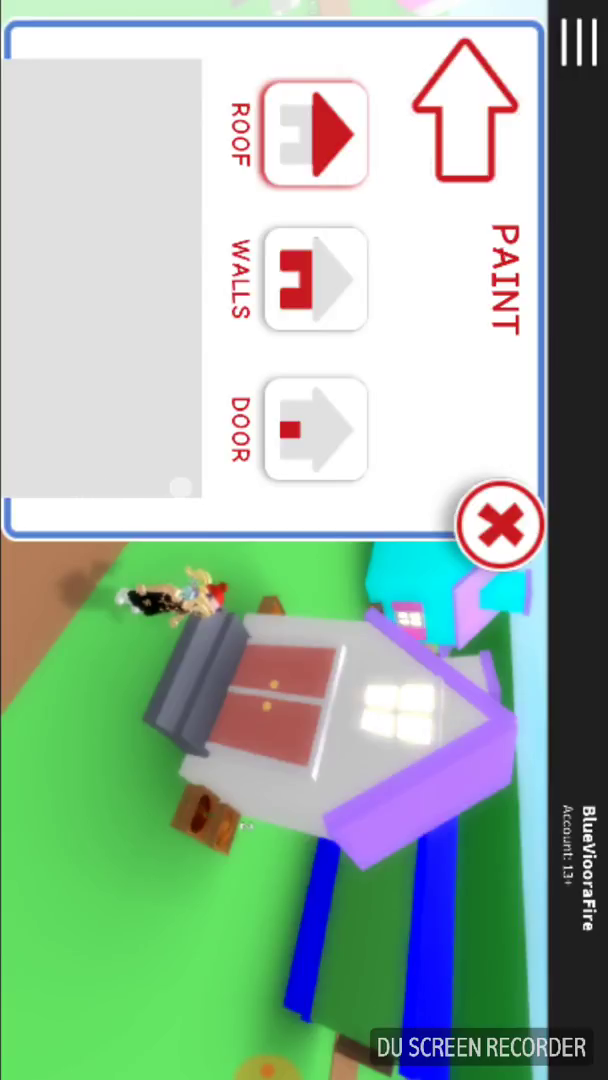
left_click(315, 278)
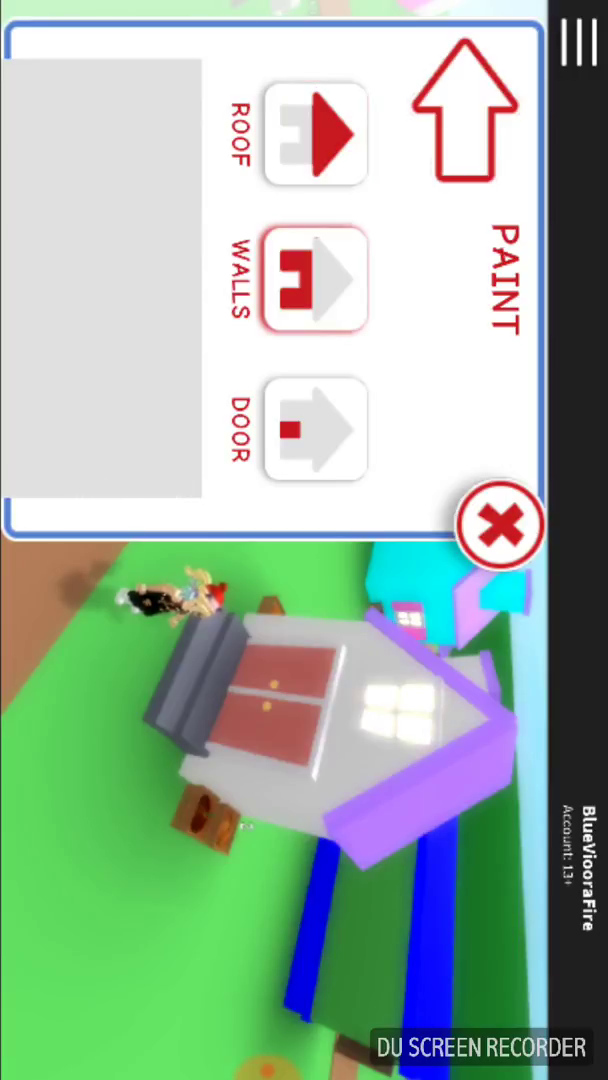
left_click(315, 428)
left_click(130, 141)
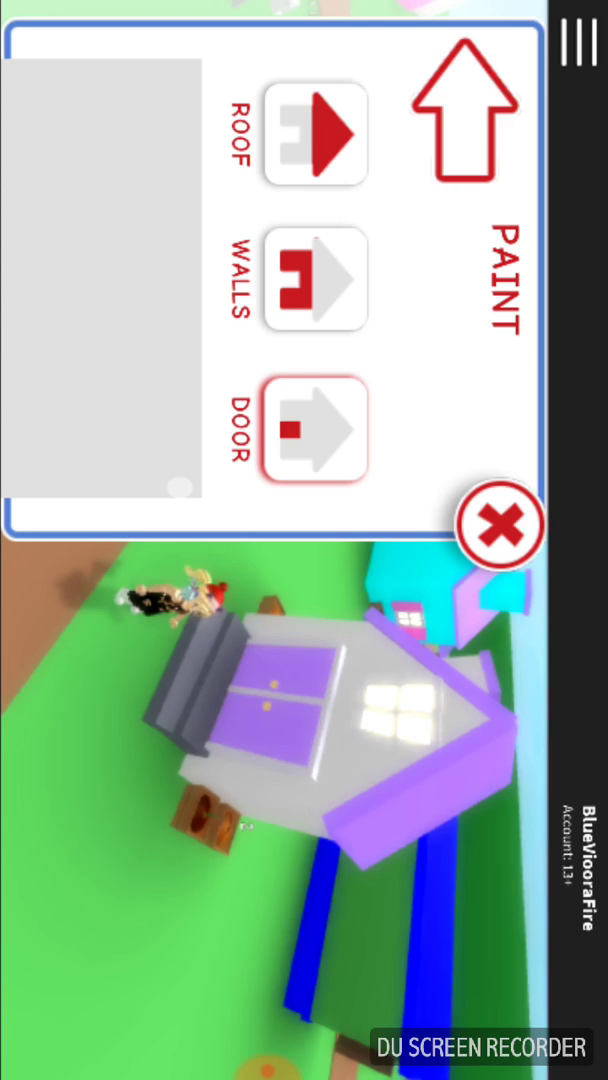
left_click(500, 524)
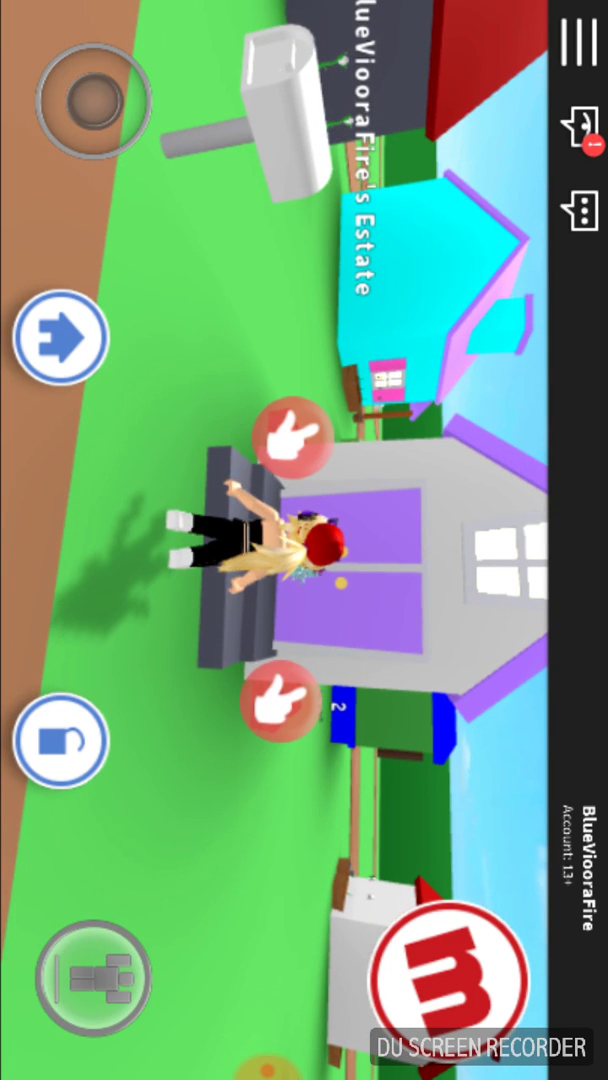
left_click(450, 985)
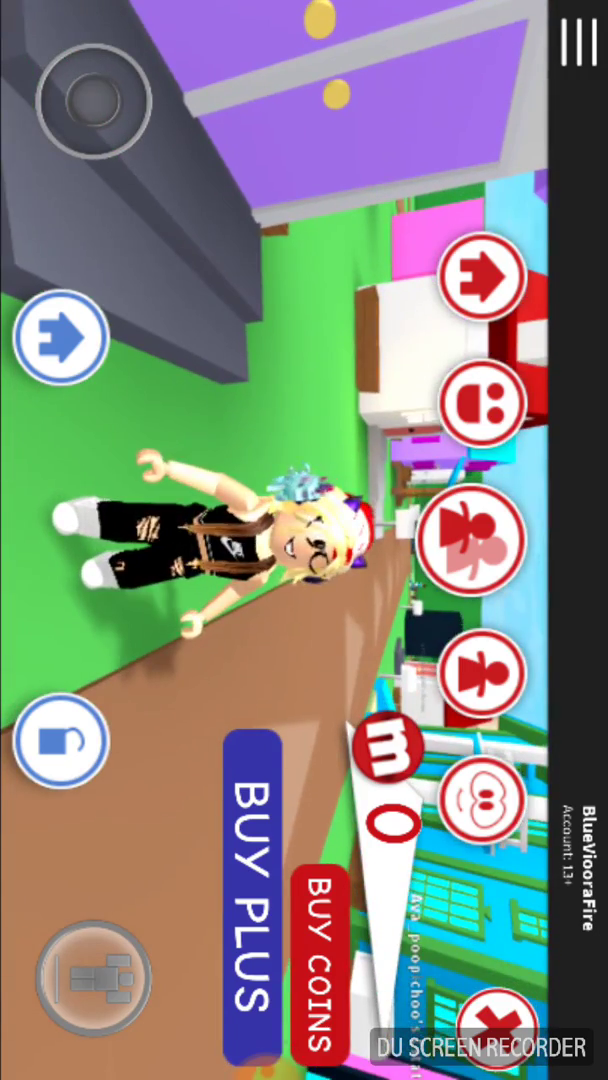
Step: Choose Edit Avatar from the red M game menu
left_click(470, 540)
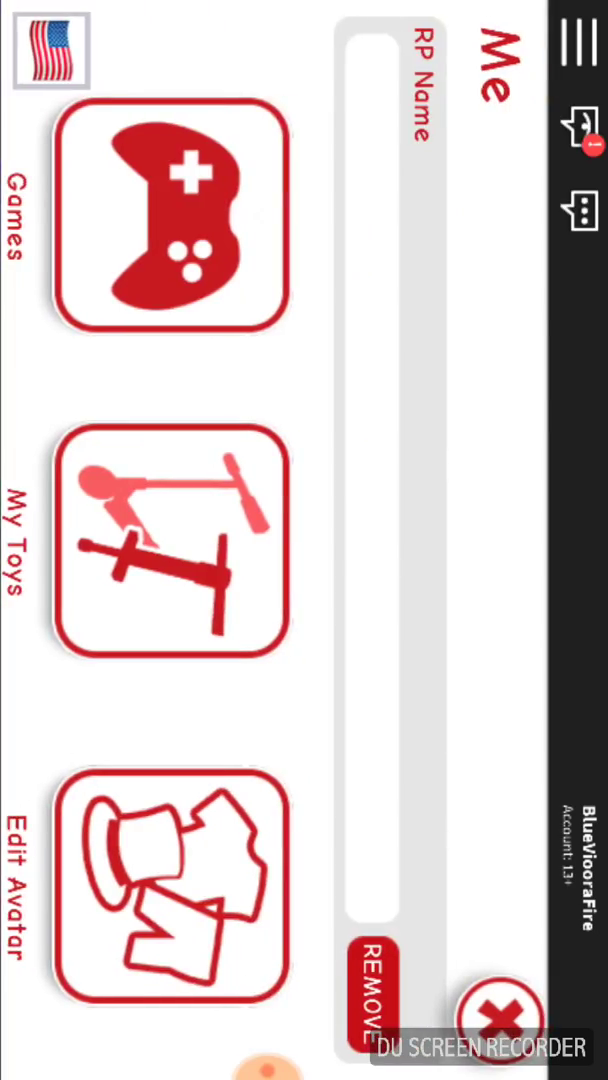
left_click(505, 1025)
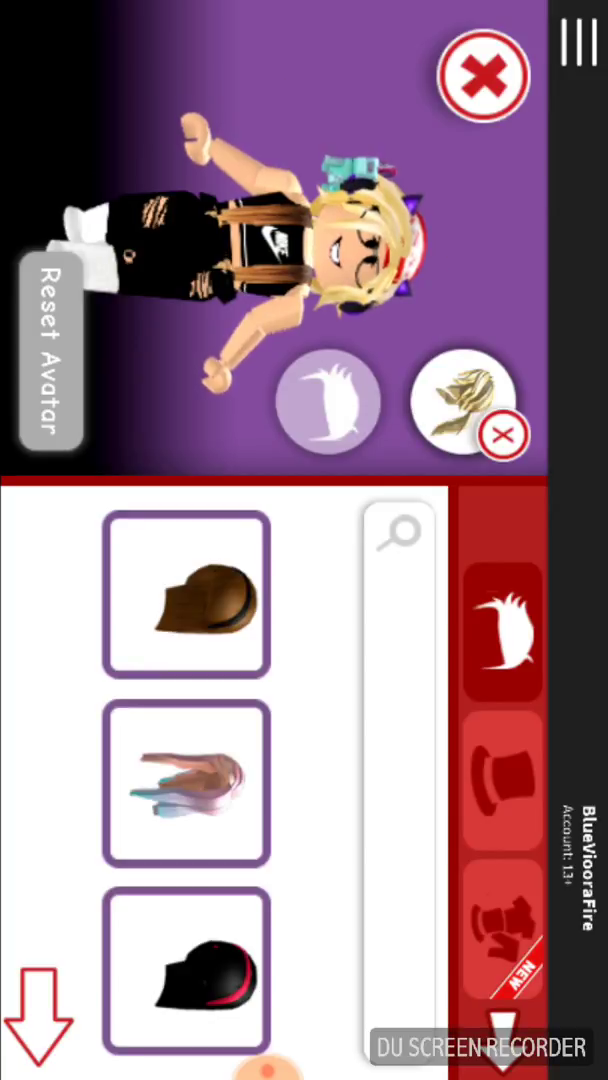
Step: Put the blue teddy bear in a pink hat on the avatar's shoulder
left_click(505, 1025)
left_click(505, 1025)
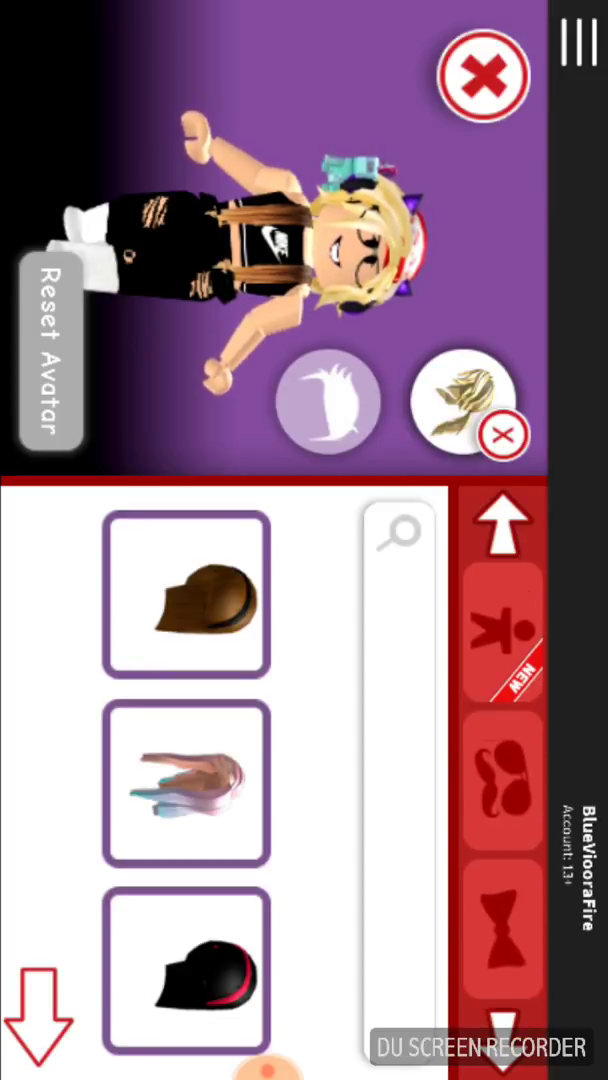
left_click(505, 625)
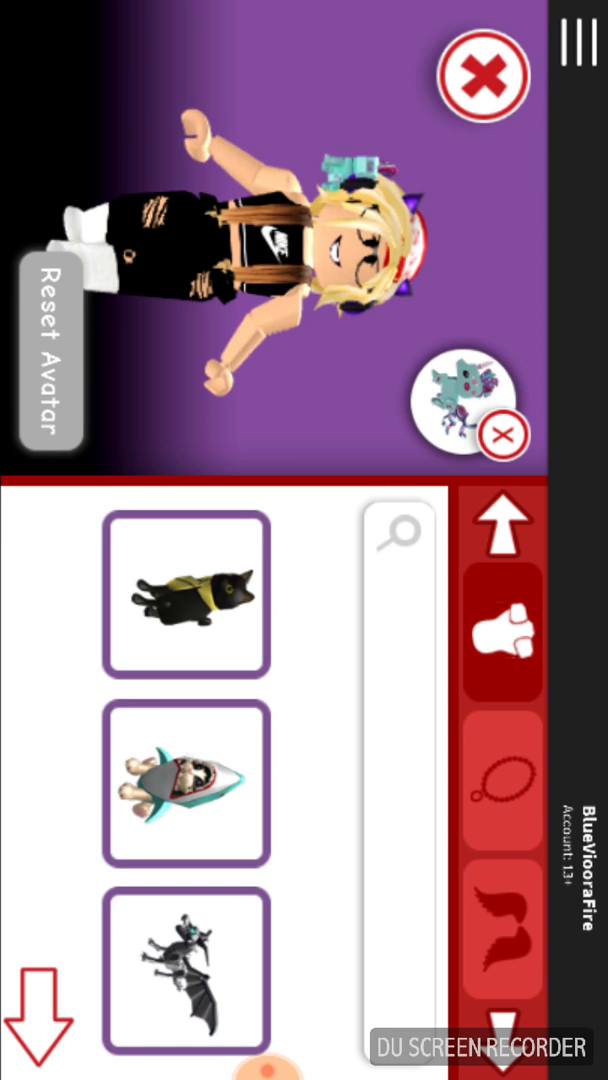
scroll(186, 780, "down", 4)
scroll(186, 780, "down", 2)
scroll(186, 780, "up", 3)
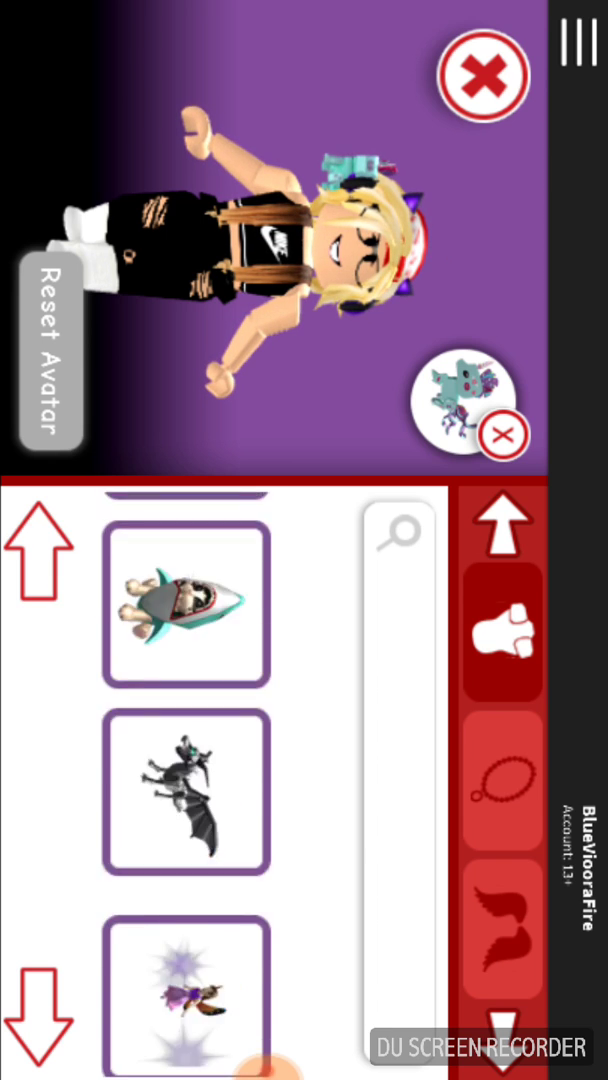
scroll(186, 780, "down", 3)
scroll(186, 780, "down", 3)
scroll(186, 780, "down", 2)
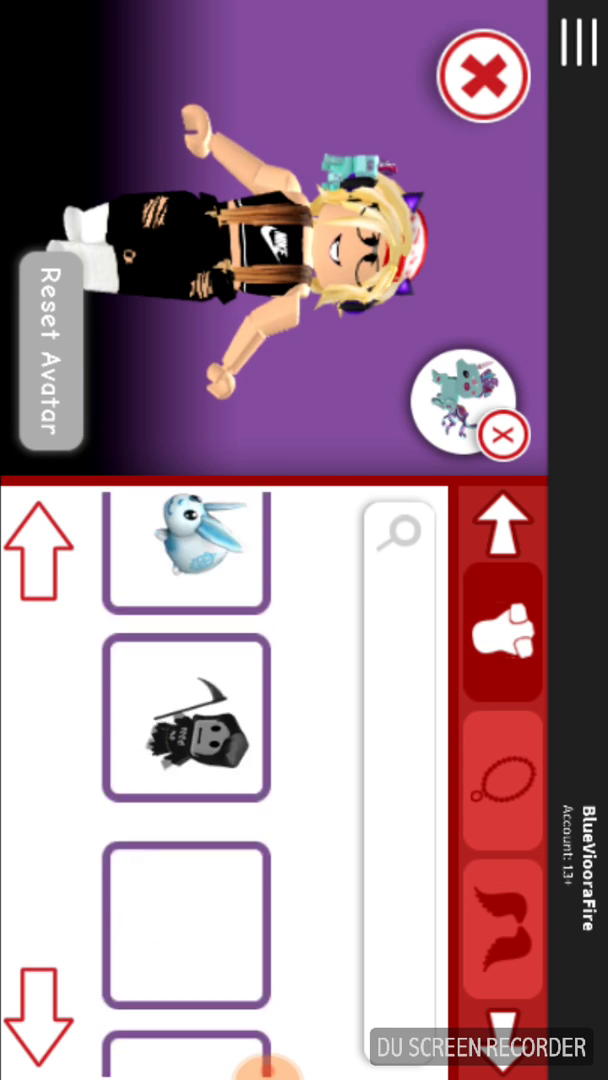
scroll(186, 780, "down", 3)
scroll(186, 780, "down", 3)
scroll(186, 780, "down", 3)
scroll(186, 780, "down", 3)
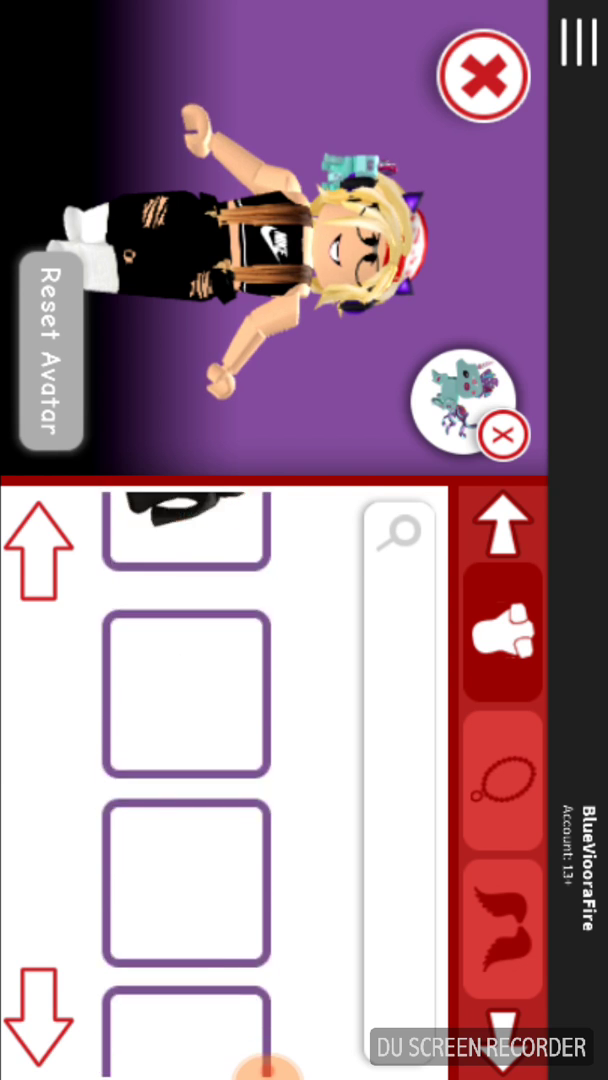
scroll(186, 780, "down", 2)
left_click(186, 593)
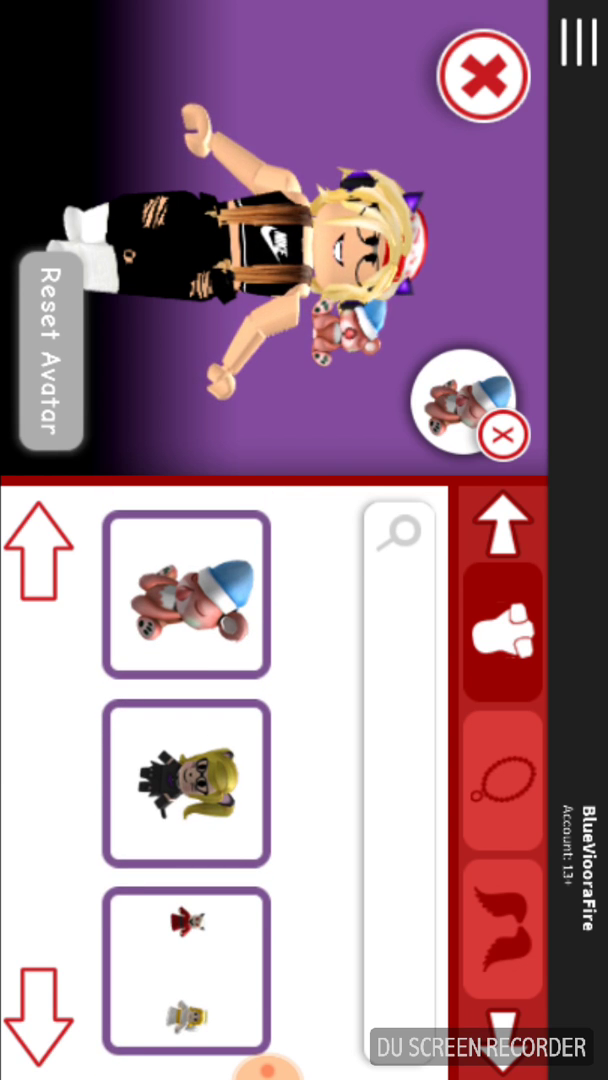
scroll(186, 780, "down", 3)
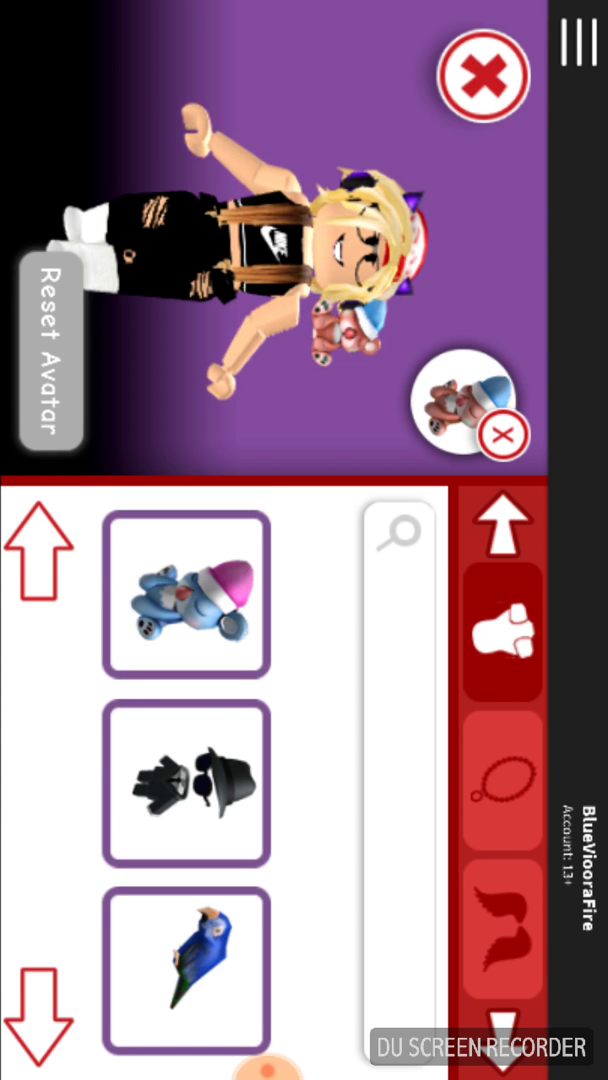
Step: Browse the Glasses, Face and Shirt categories, then start a Pants search
left_click(505, 525)
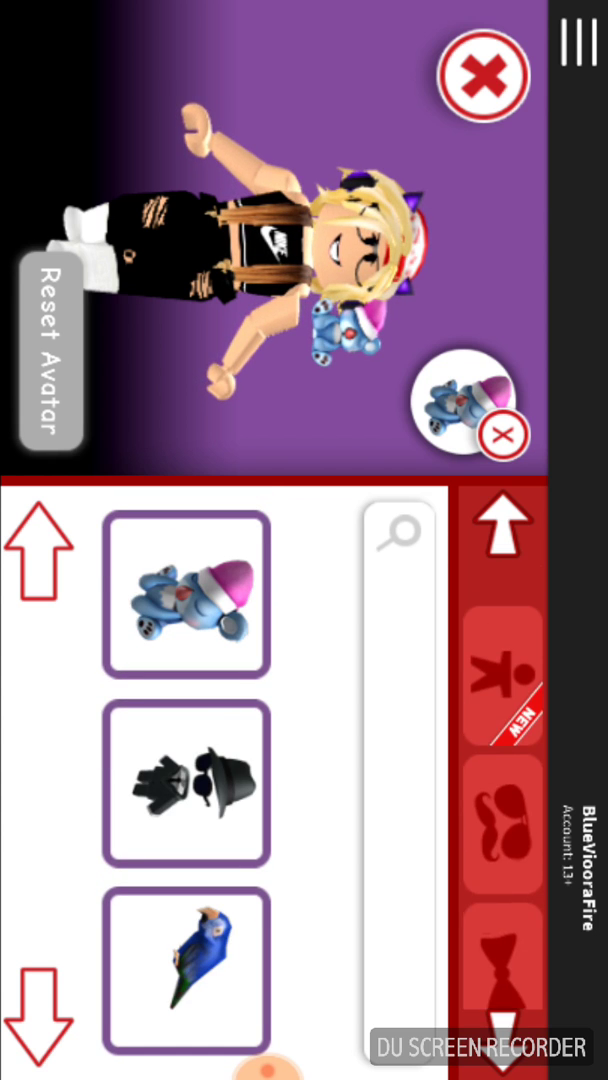
left_click(503, 785)
left_click(505, 525)
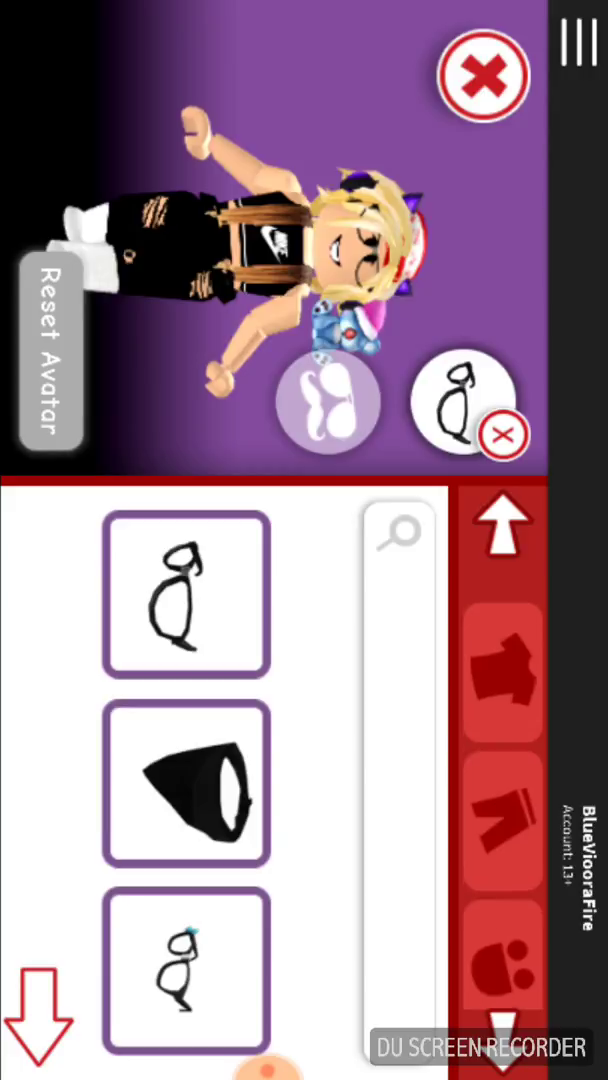
left_click(503, 930)
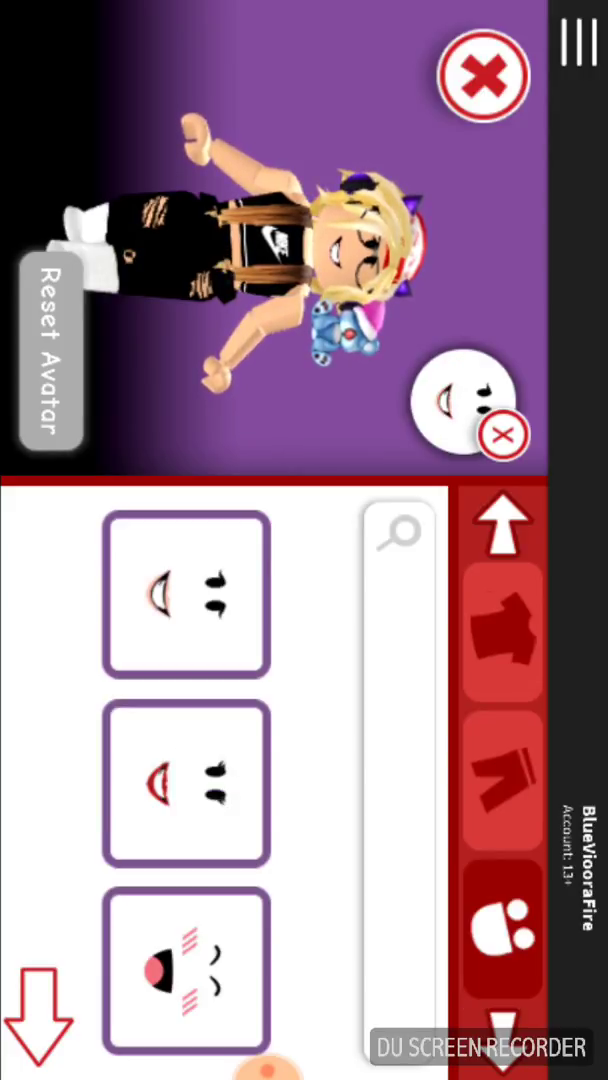
left_click(503, 630)
left_click(503, 780)
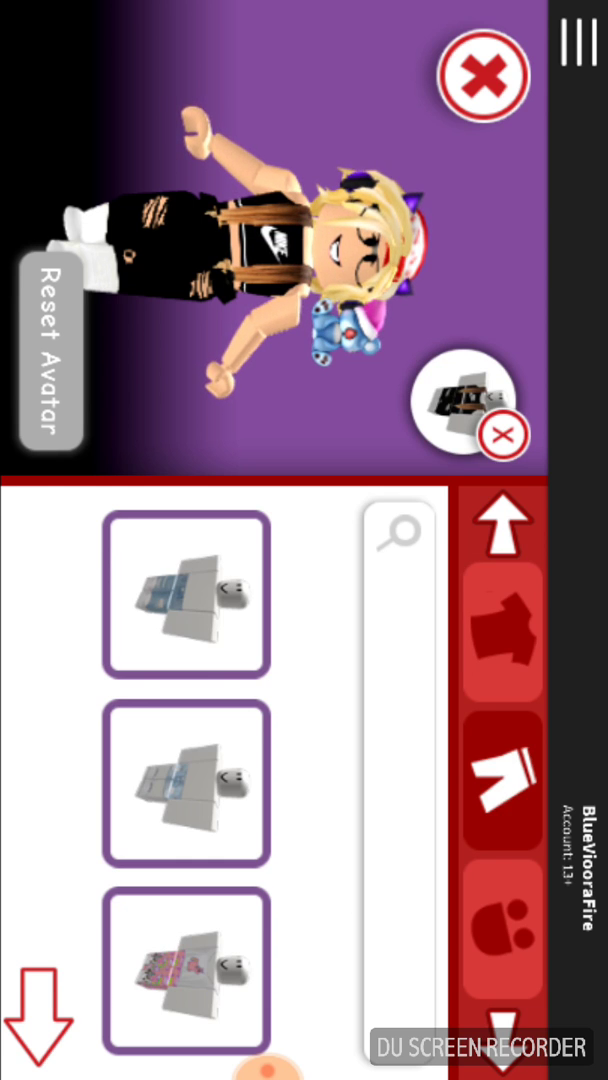
left_click(400, 700)
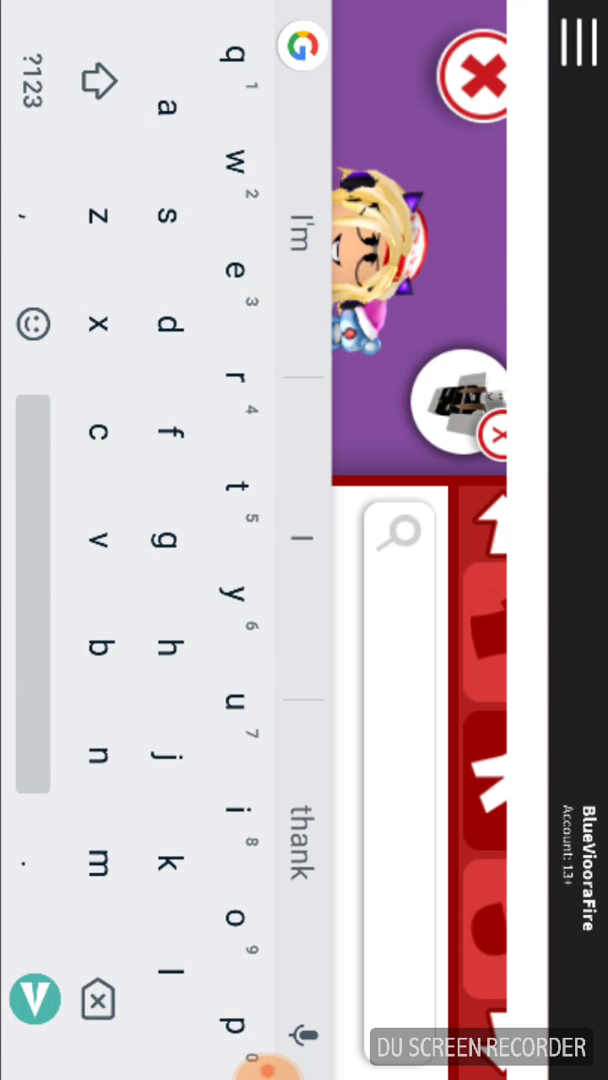
type("adid")
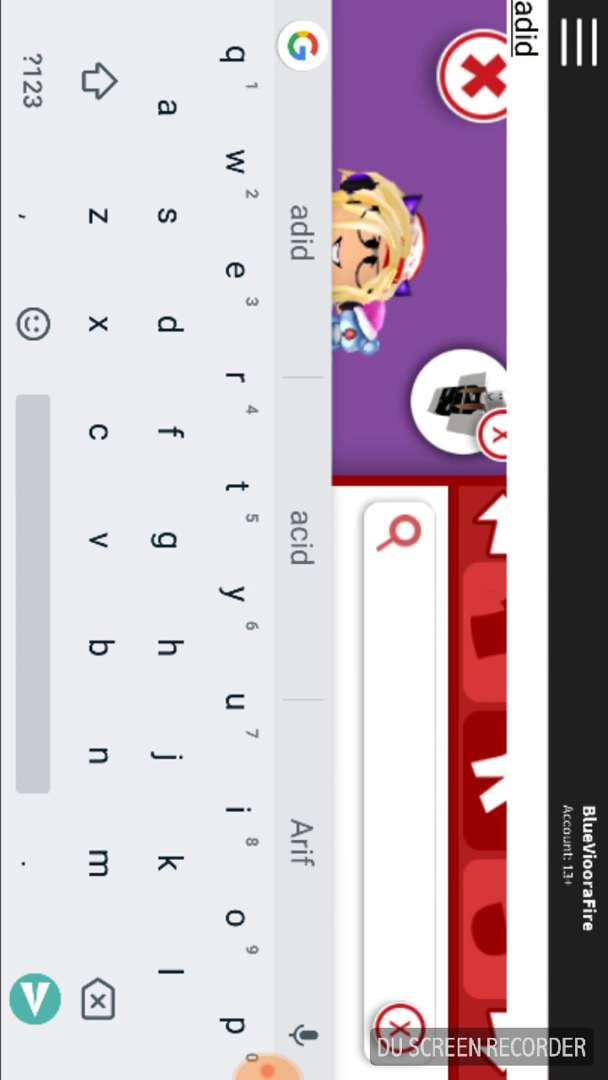
type("a")
Step: Search 'Adidas' and wear a white Adidas crop top and black Adidas track pants
left_click(305, 540)
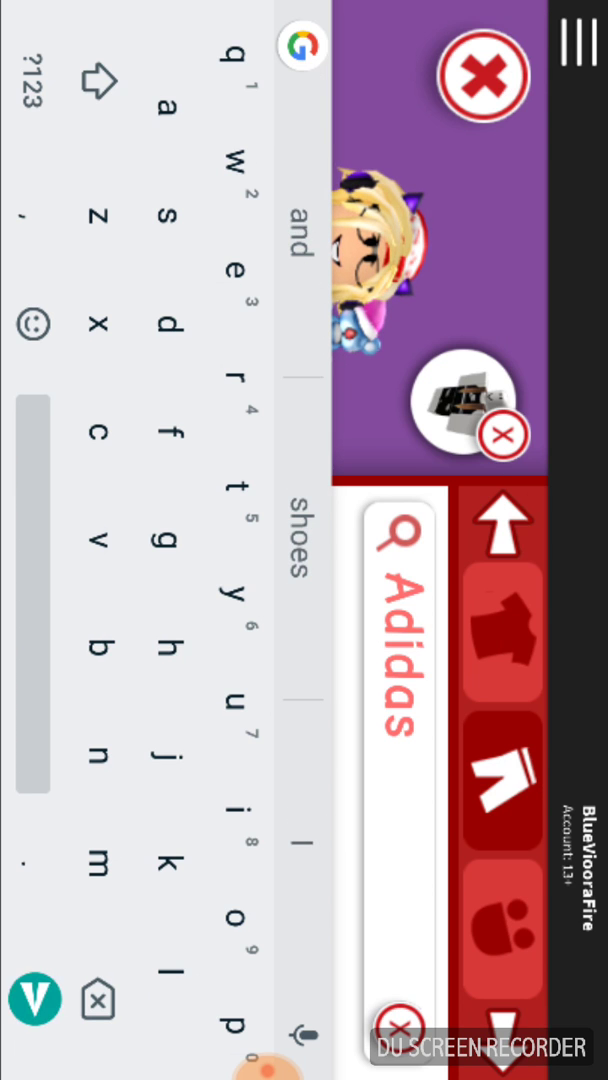
key("Return")
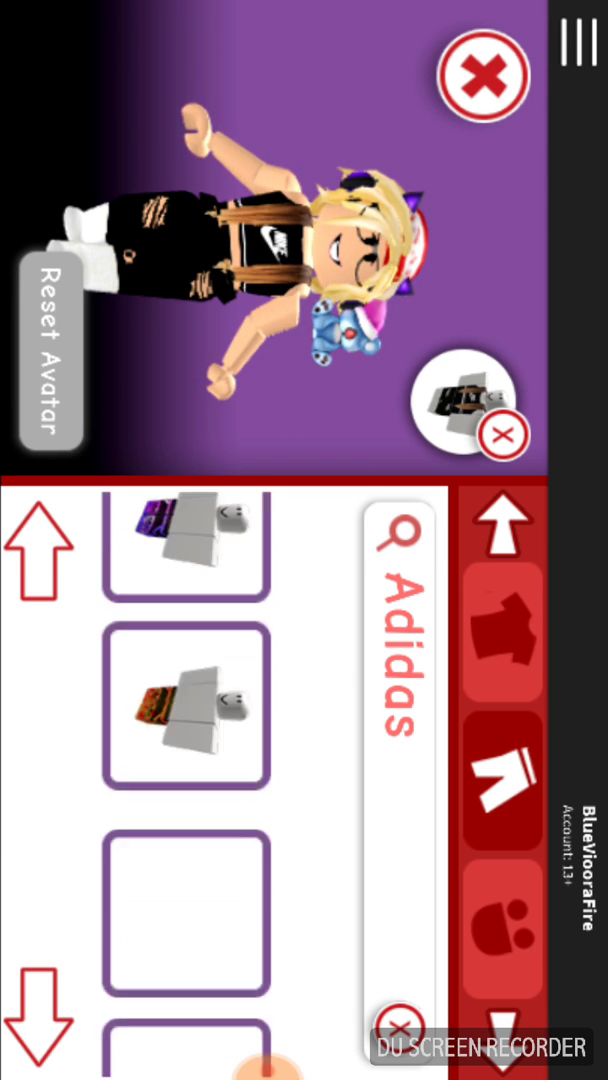
scroll(187, 770, "down", 5)
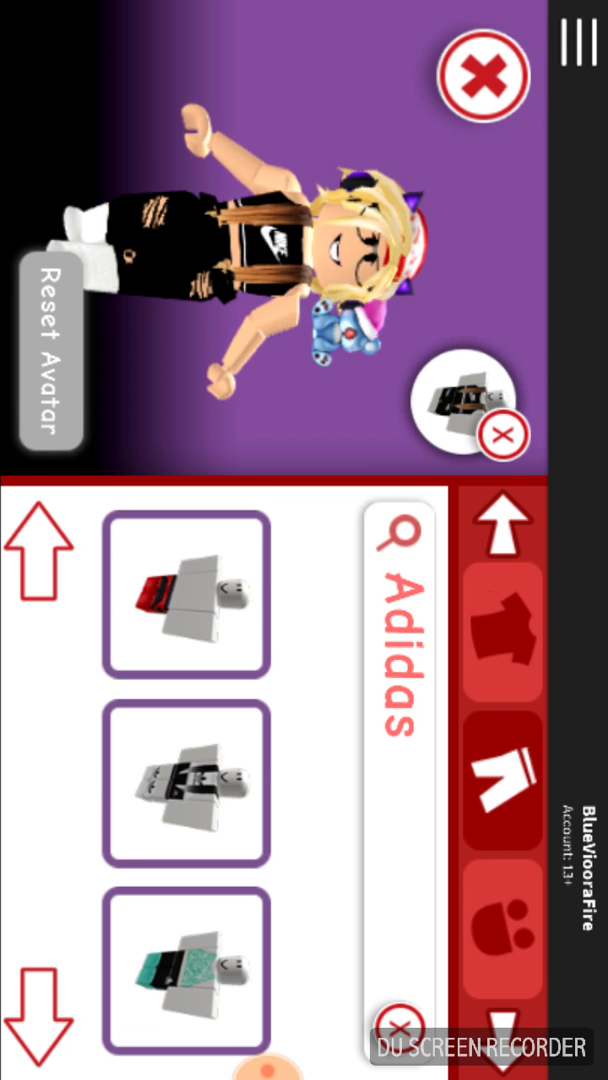
scroll(187, 770, "down", 3)
scroll(187, 770, "down", 3)
scroll(187, 770, "down", 1)
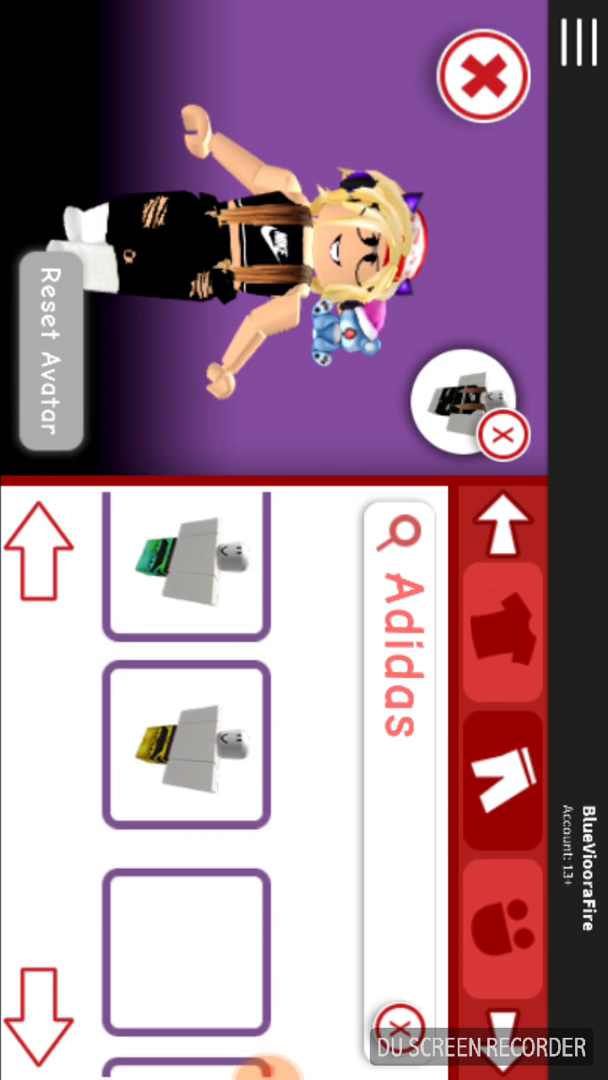
scroll(187, 770, "down", 3)
scroll(187, 700, "down", 3)
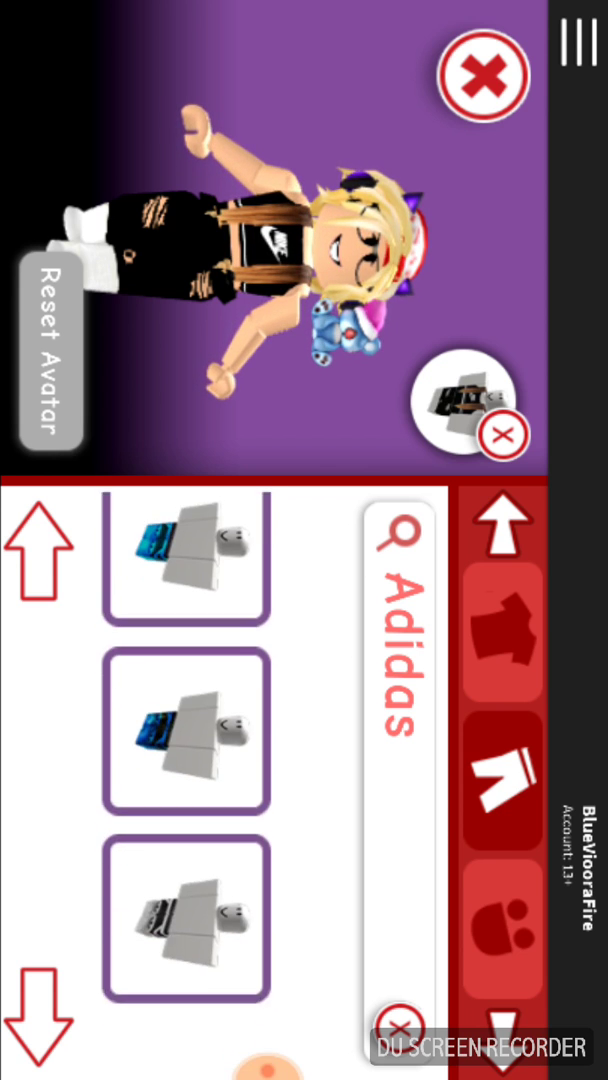
scroll(187, 700, "down", 2)
scroll(187, 700, "down", 3)
scroll(187, 700, "down", 3)
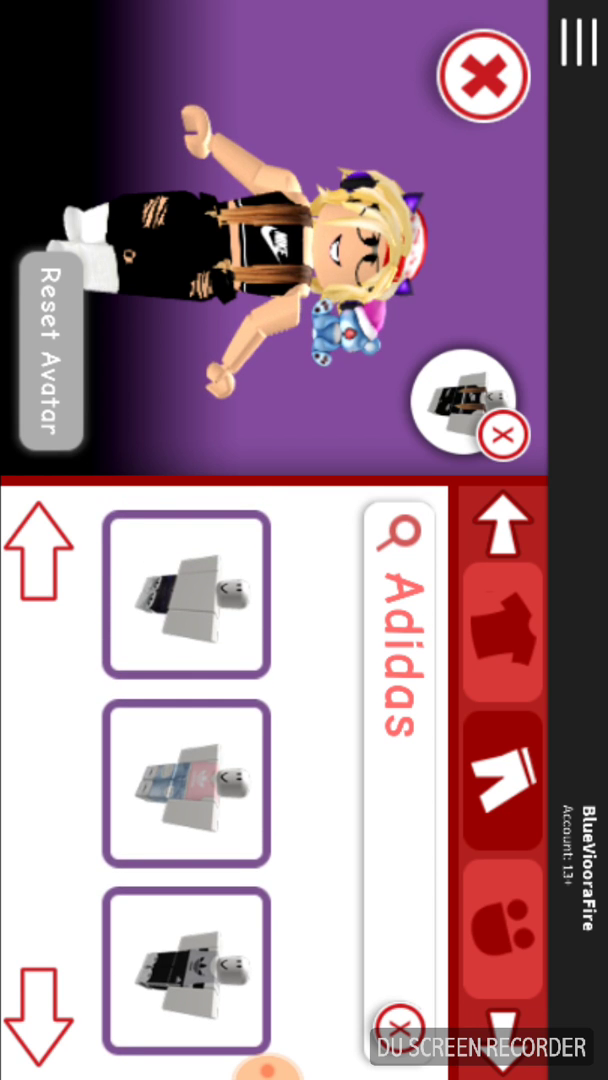
scroll(187, 780, "down", 3)
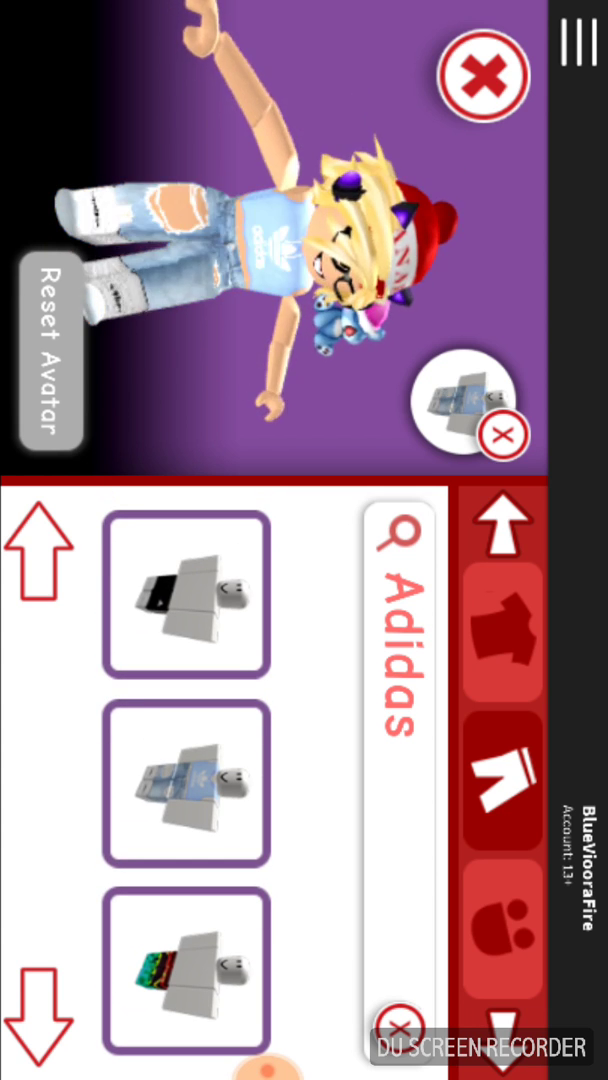
scroll(187, 780, "down", 3)
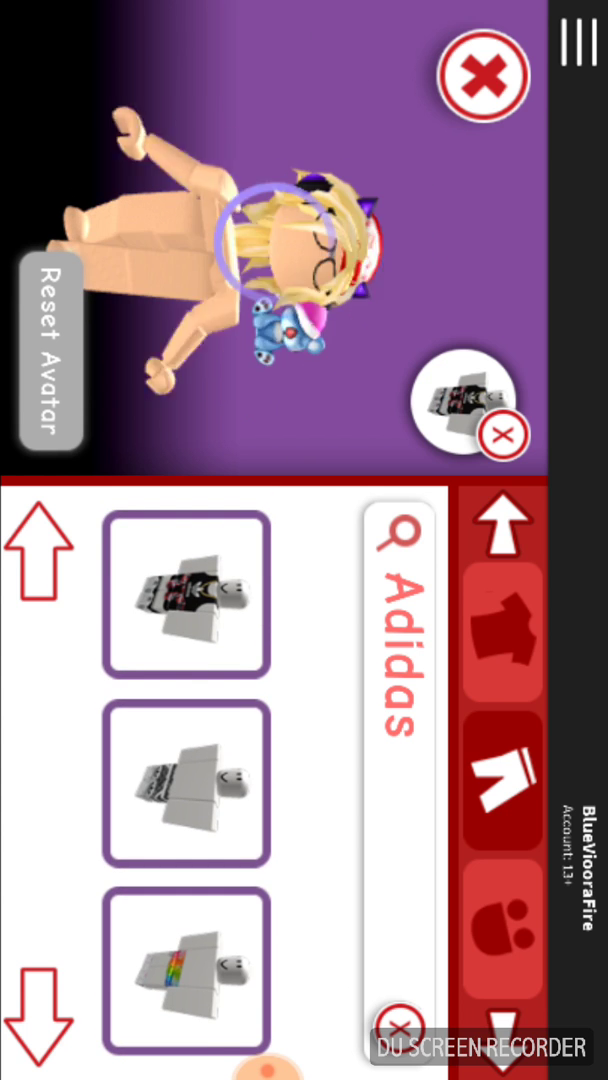
scroll(187, 780, "down", 3)
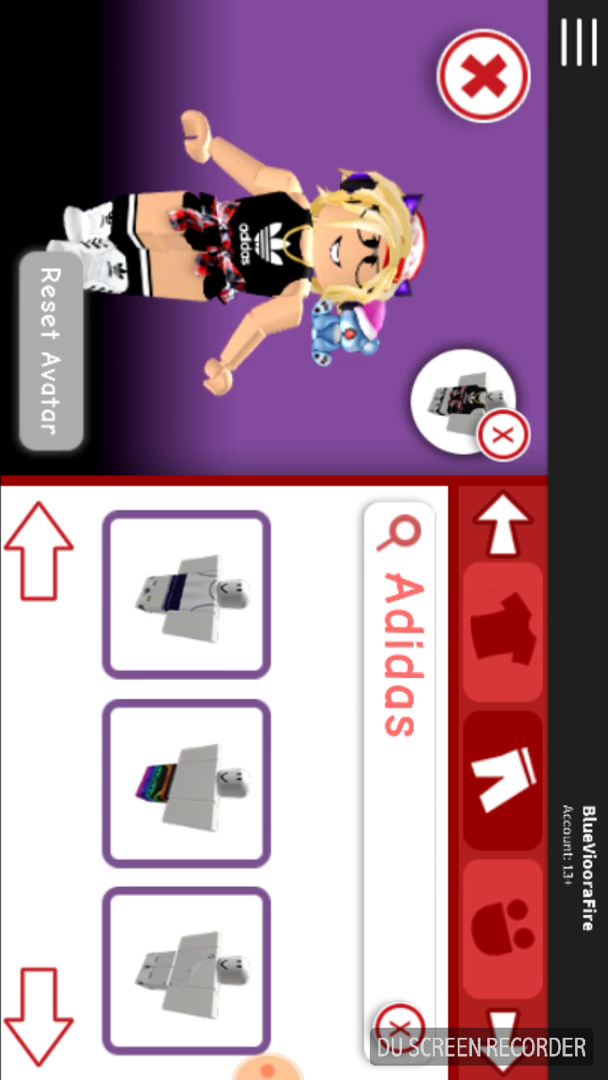
scroll(187, 780, "down", 3)
scroll(187, 780, "down", 3)
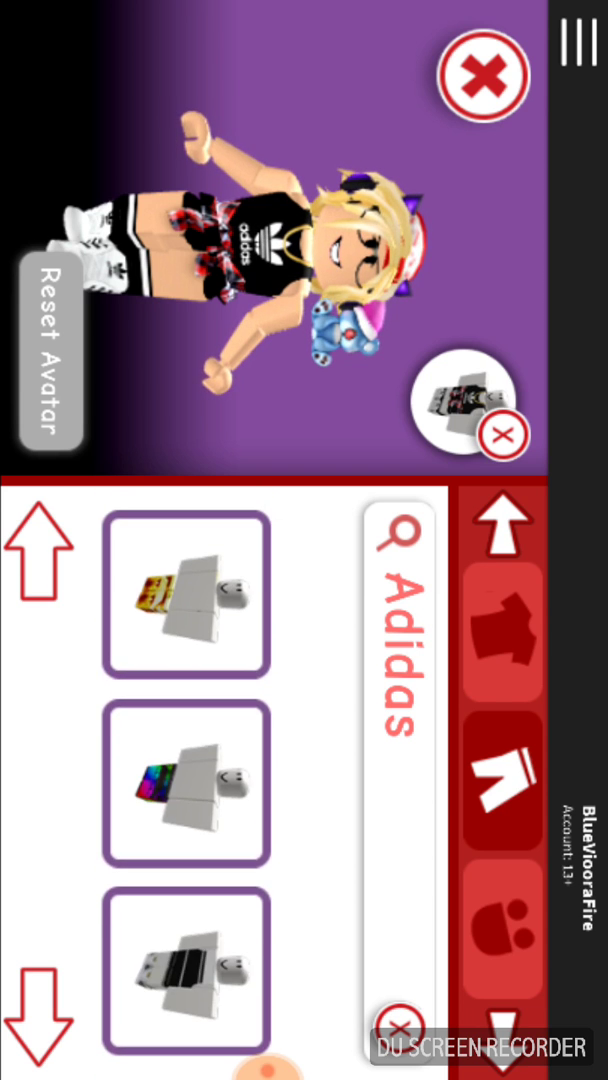
scroll(187, 780, "down", 3)
scroll(187, 780, "down", 3)
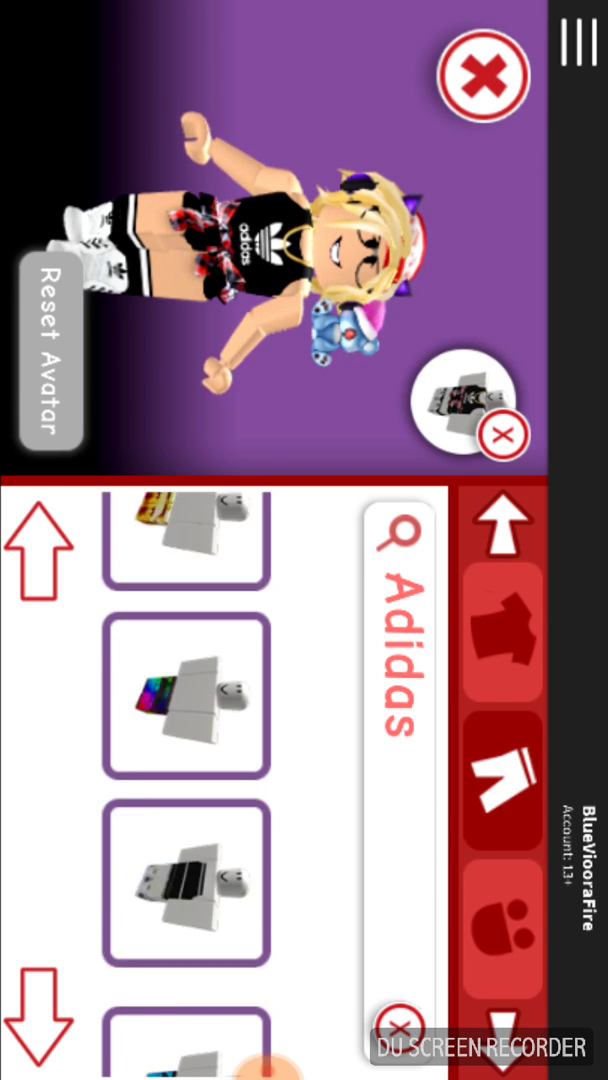
scroll(187, 780, "down", 2)
scroll(187, 780, "down", 1)
scroll(187, 780, "down", 3)
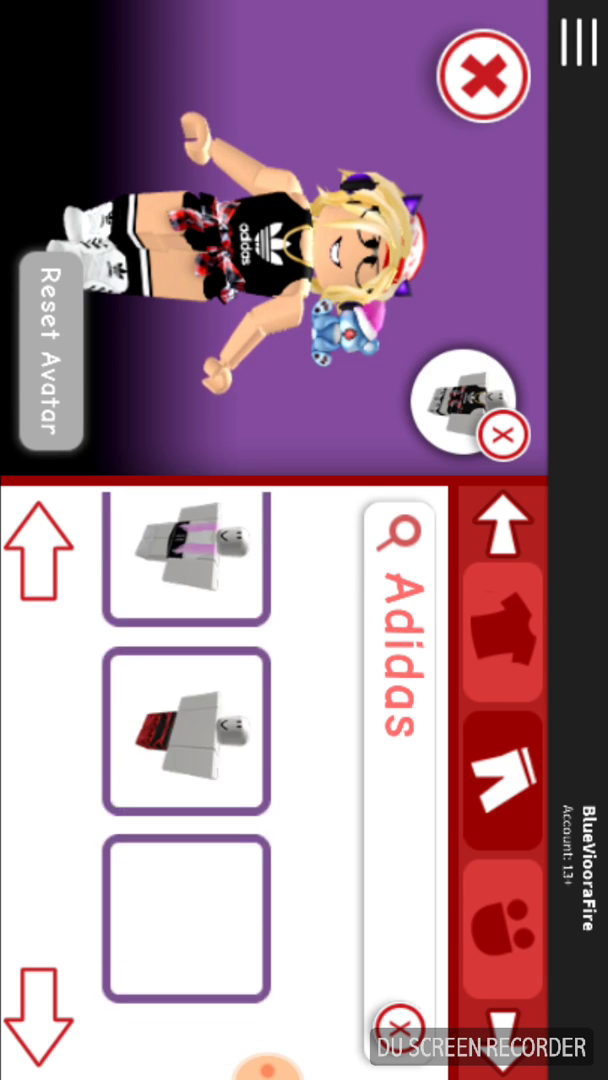
scroll(187, 780, "down", 3)
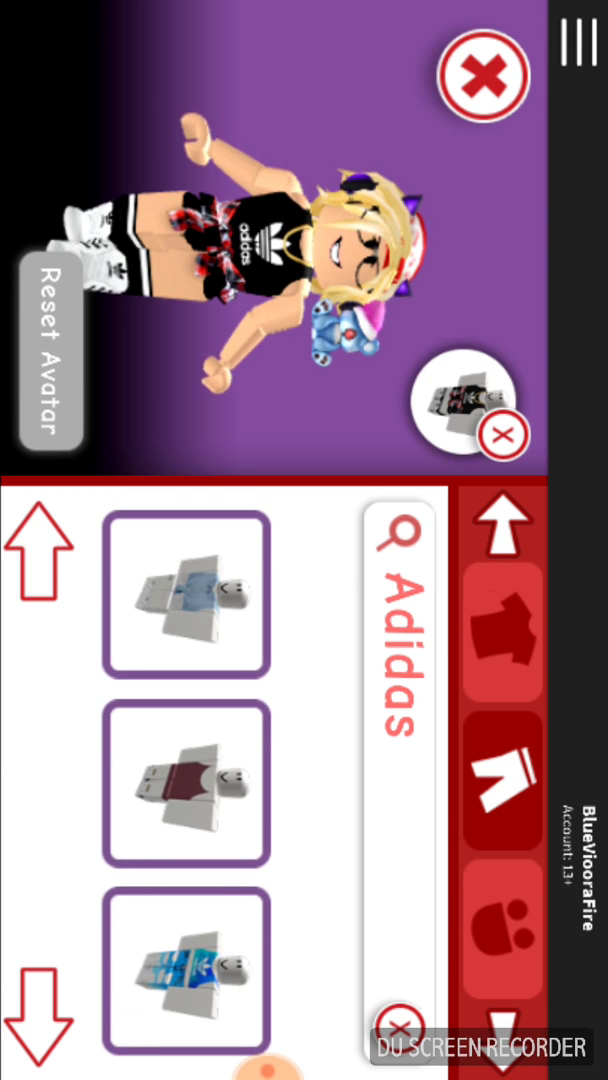
scroll(187, 780, "down", 3)
scroll(187, 780, "down", 3)
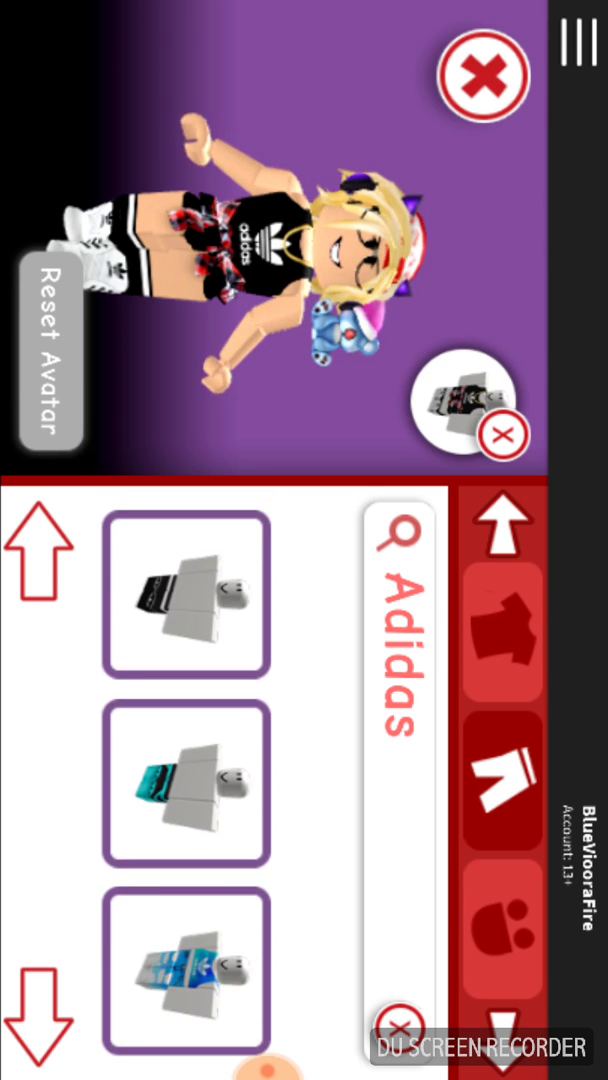
scroll(187, 780, "down", 3)
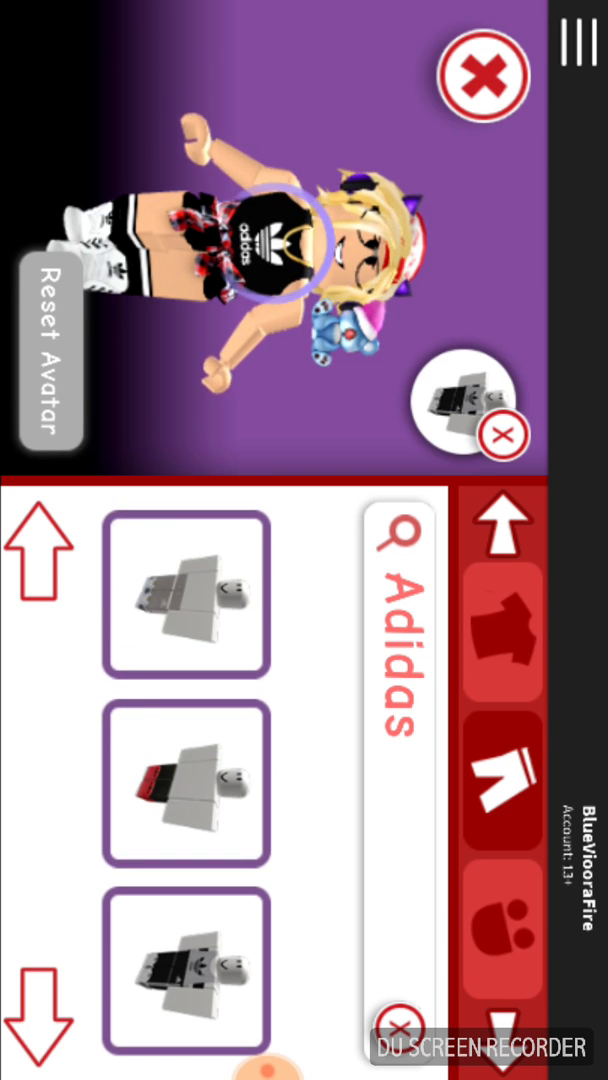
scroll(187, 780, "down", 3)
scroll(187, 780, "down", 3)
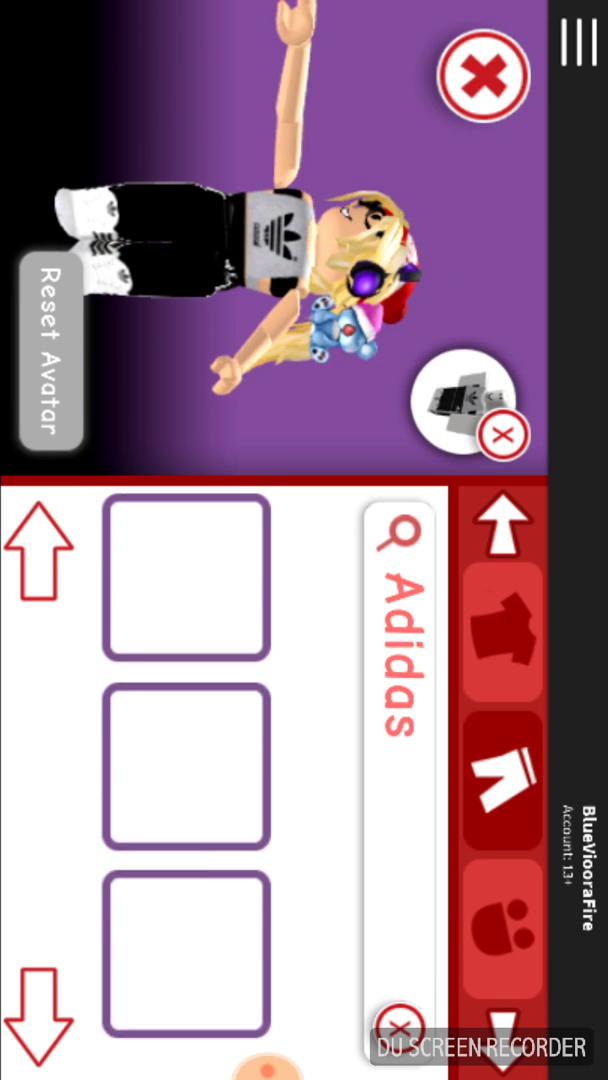
scroll(187, 780, "down", 3)
scroll(187, 780, "down", 2)
scroll(187, 780, "down", 3)
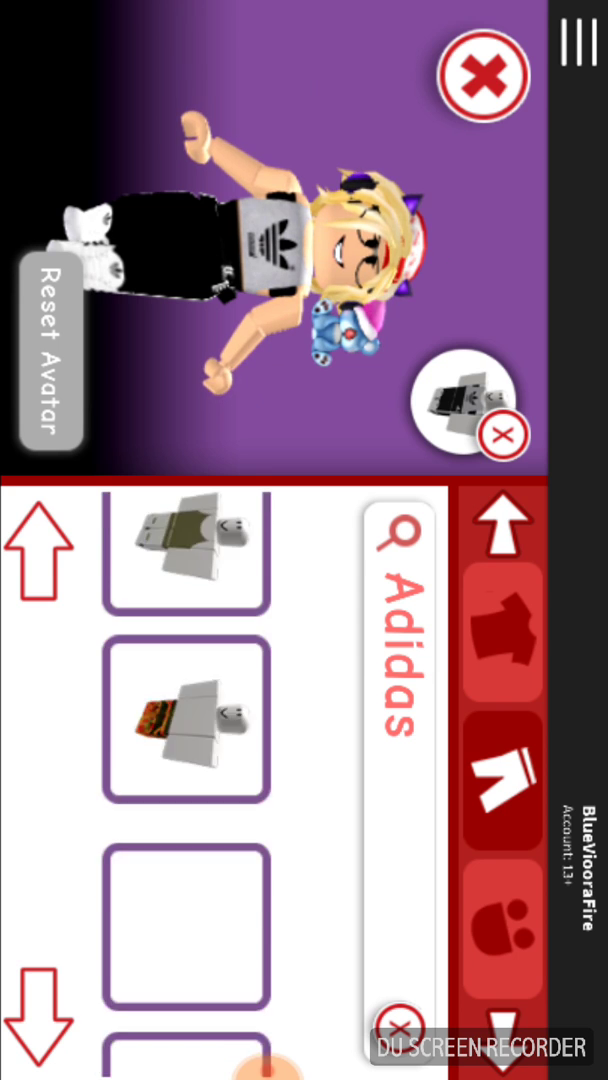
scroll(187, 780, "down", 3)
scroll(187, 780, "down", 3)
scroll(187, 780, "down", 2)
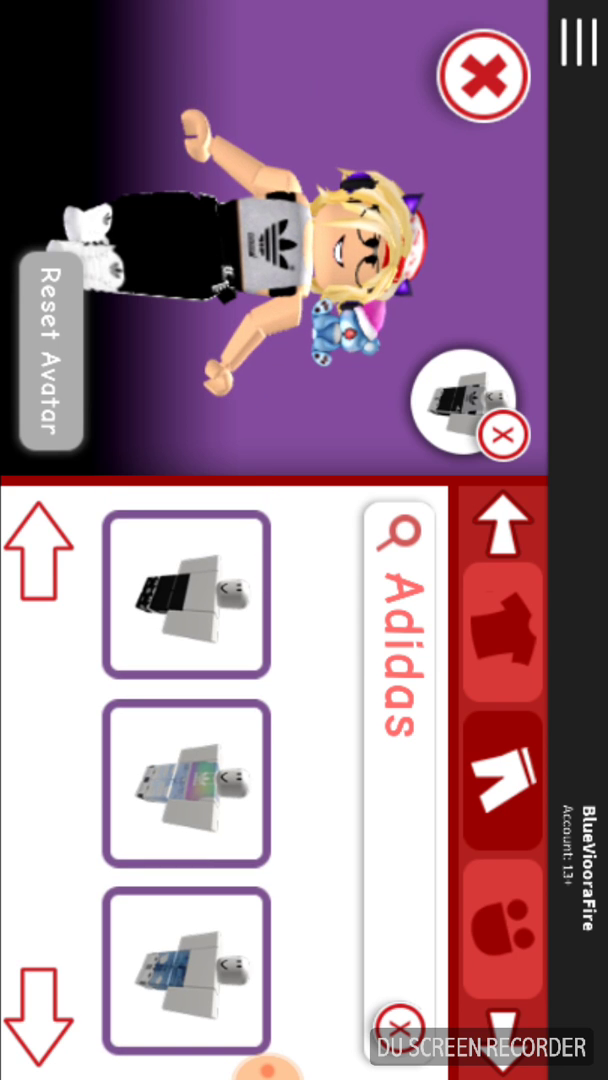
scroll(187, 780, "down", 3)
scroll(187, 780, "down", 3)
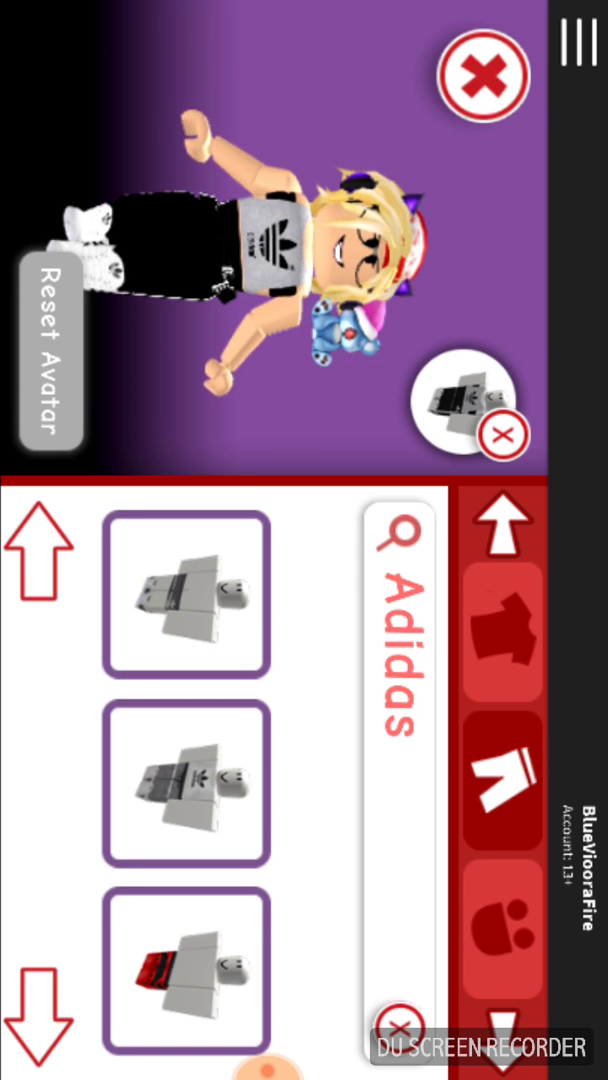
scroll(187, 780, "down", 3)
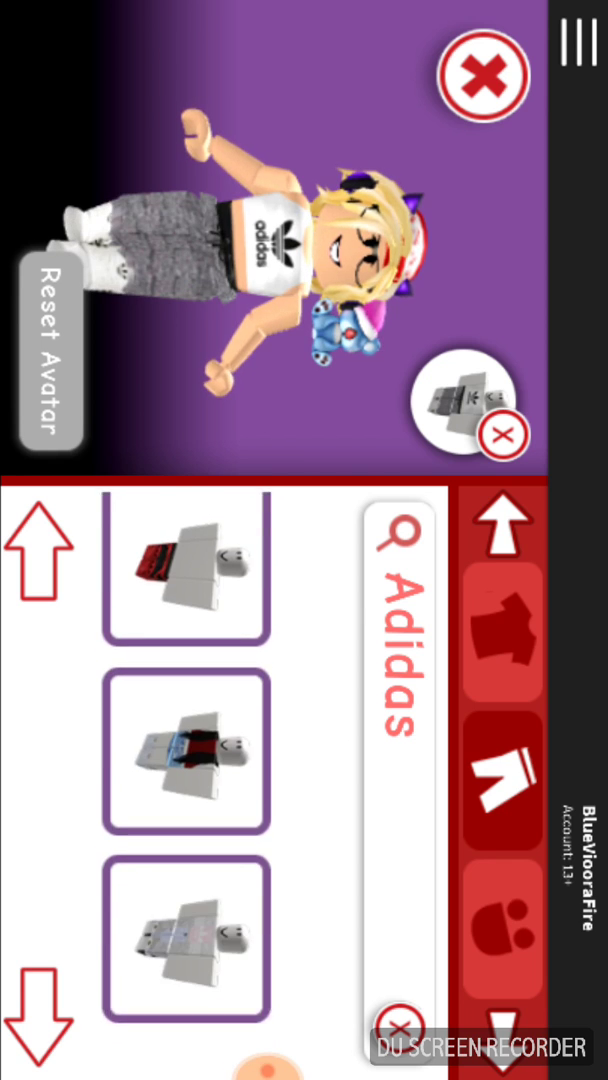
scroll(187, 780, "down", 3)
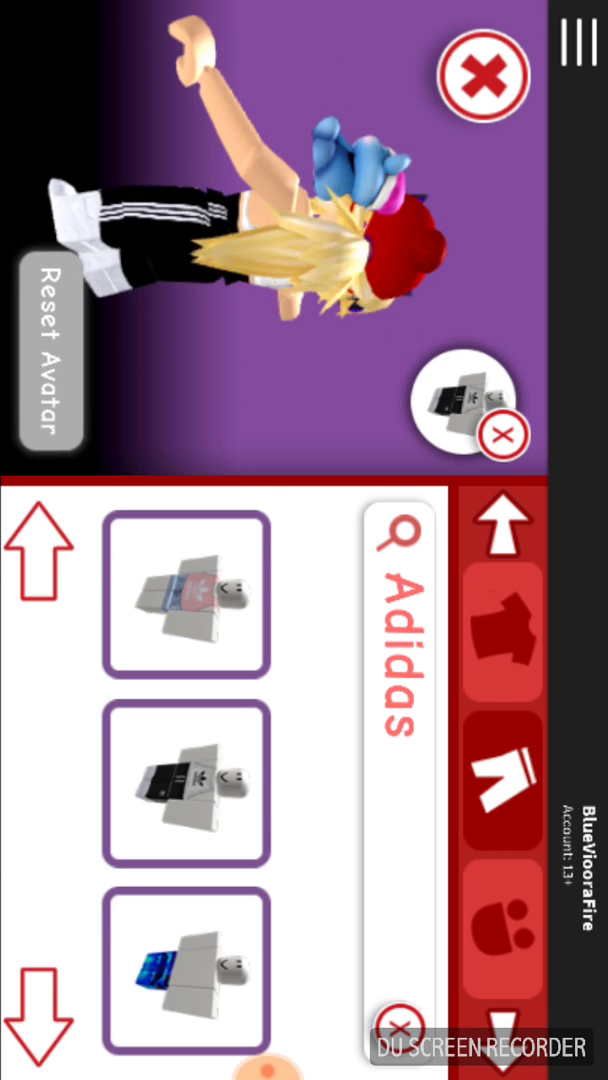
scroll(187, 780, "up", 1)
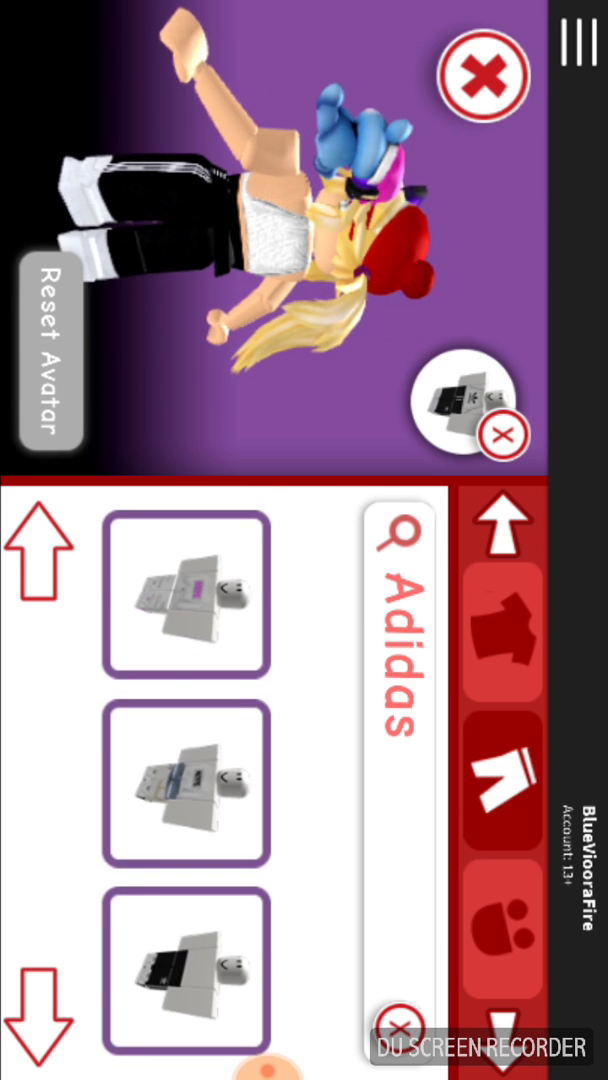
scroll(187, 780, "down", 1)
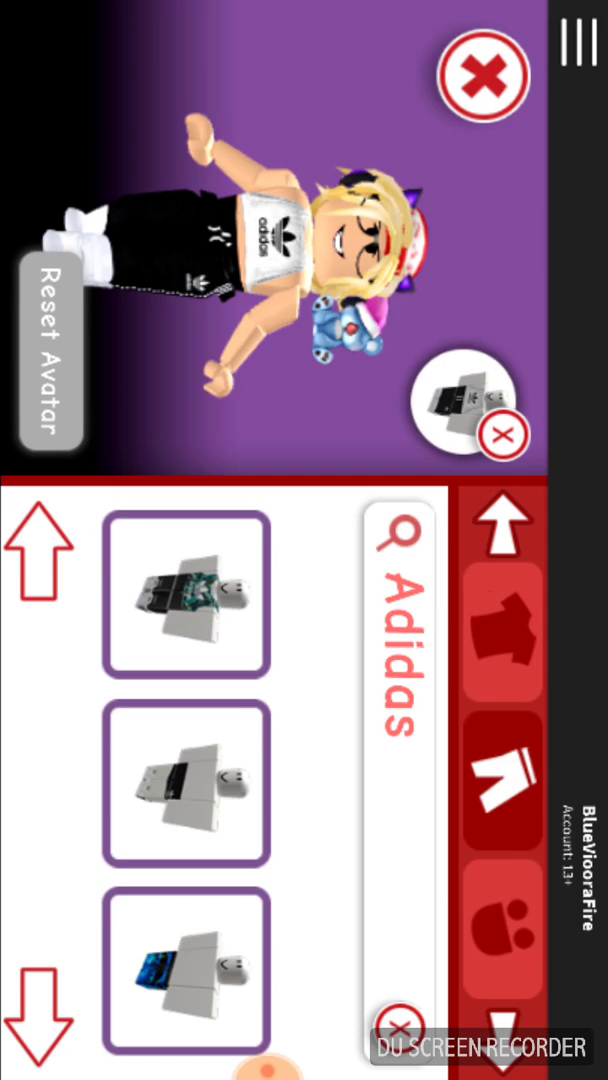
left_click(484, 75)
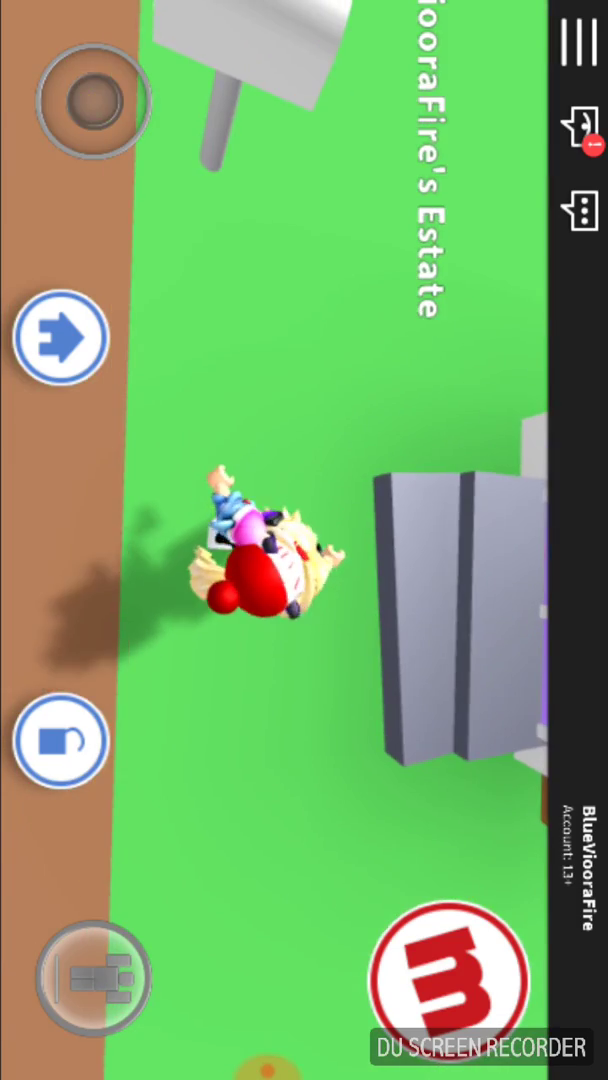
Step: Walk into the house, look over the red-carpeted bedroom, and enter house editing
left_click_drag(82, 130, 143, 133)
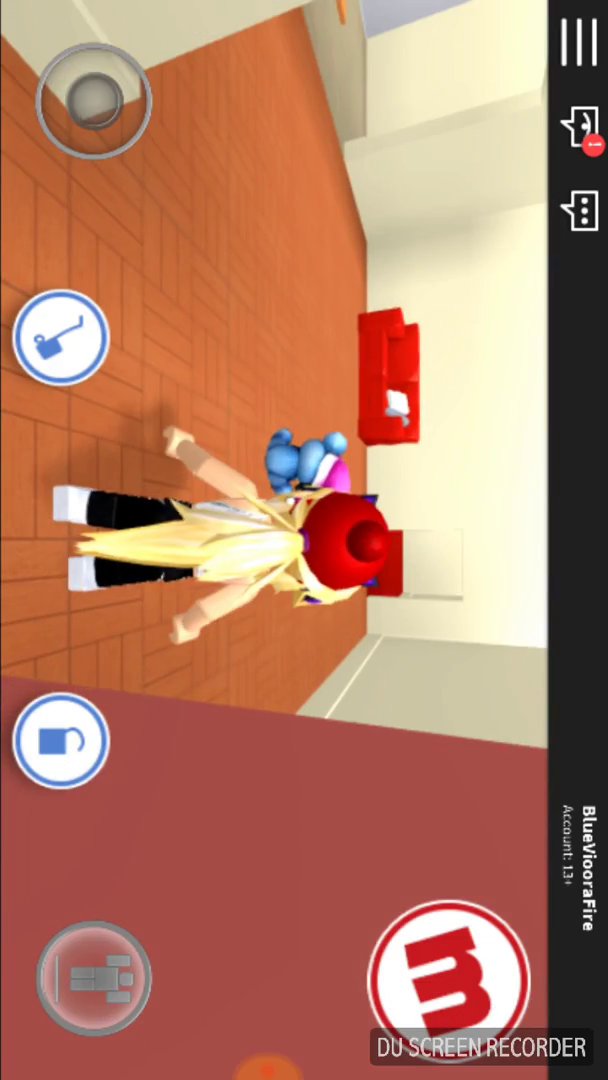
left_click_drag(93, 122, 152, 124)
left_click_drag(330, 700, 200, 700)
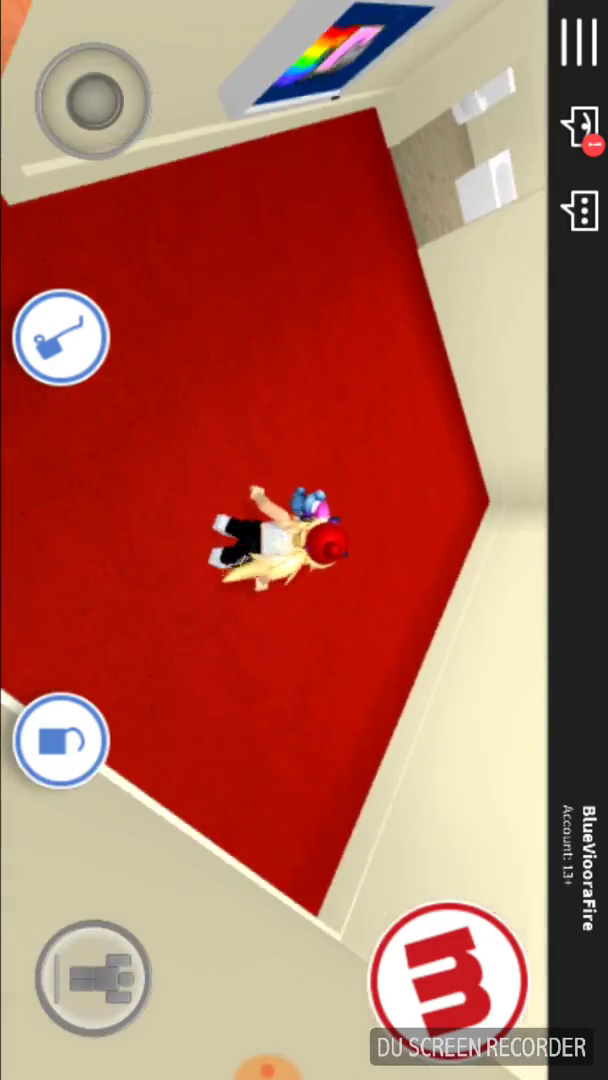
left_click(60, 338)
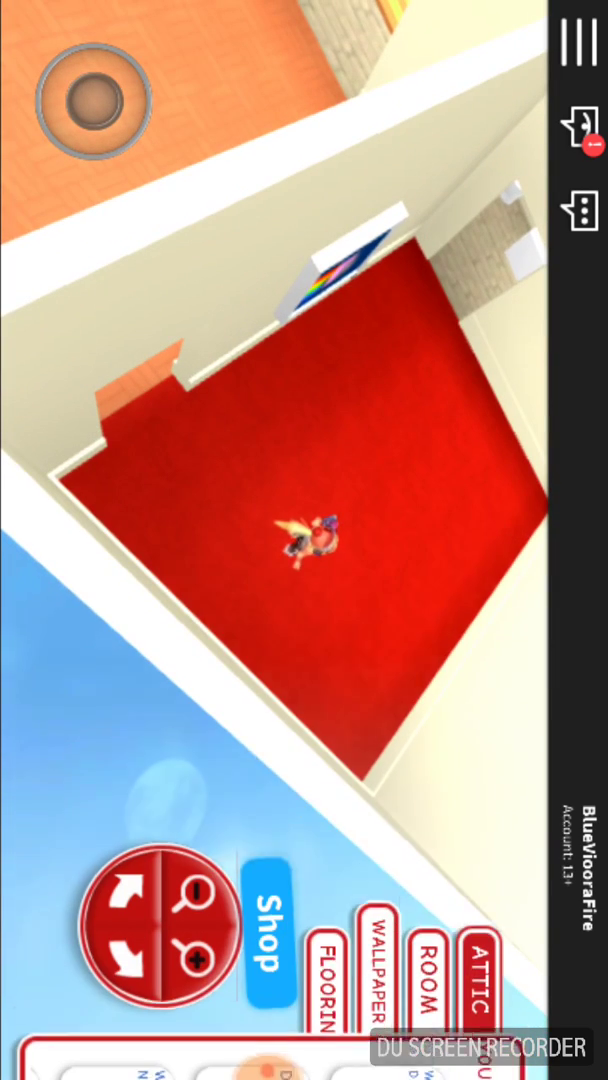
Step: Check the room furniture, walk through the bathroom onto the red rug, and re-enter editing
left_click(427, 845)
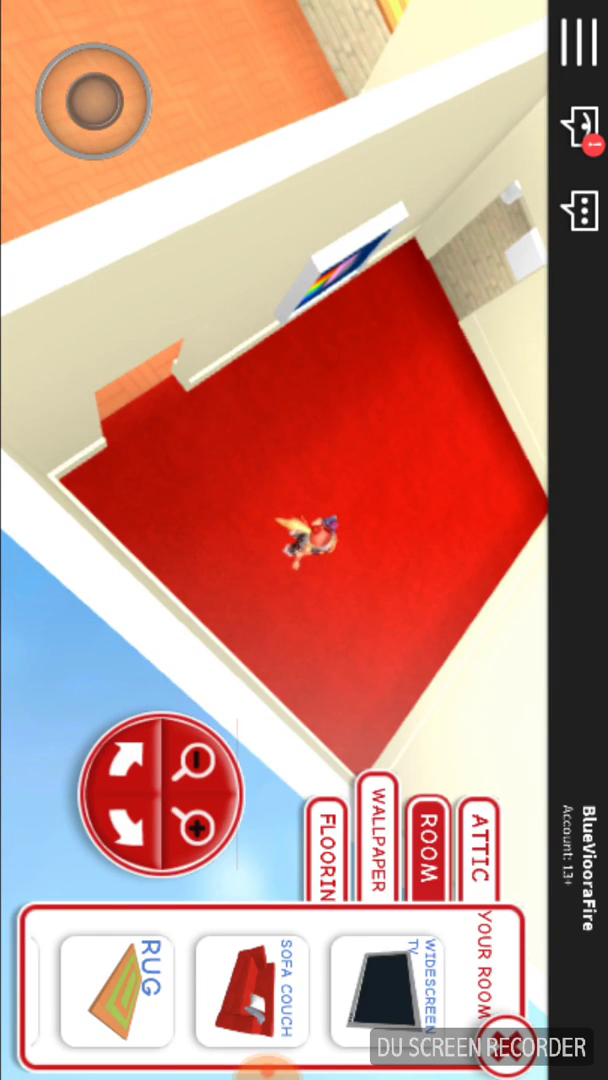
left_click_drag(150, 128, 208, 118)
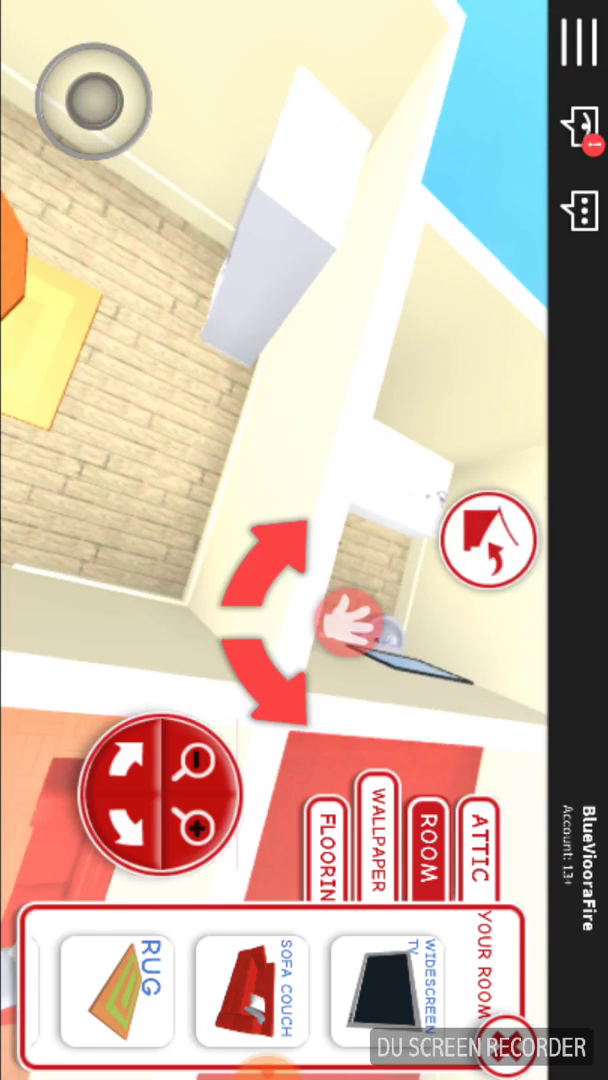
left_click(488, 540)
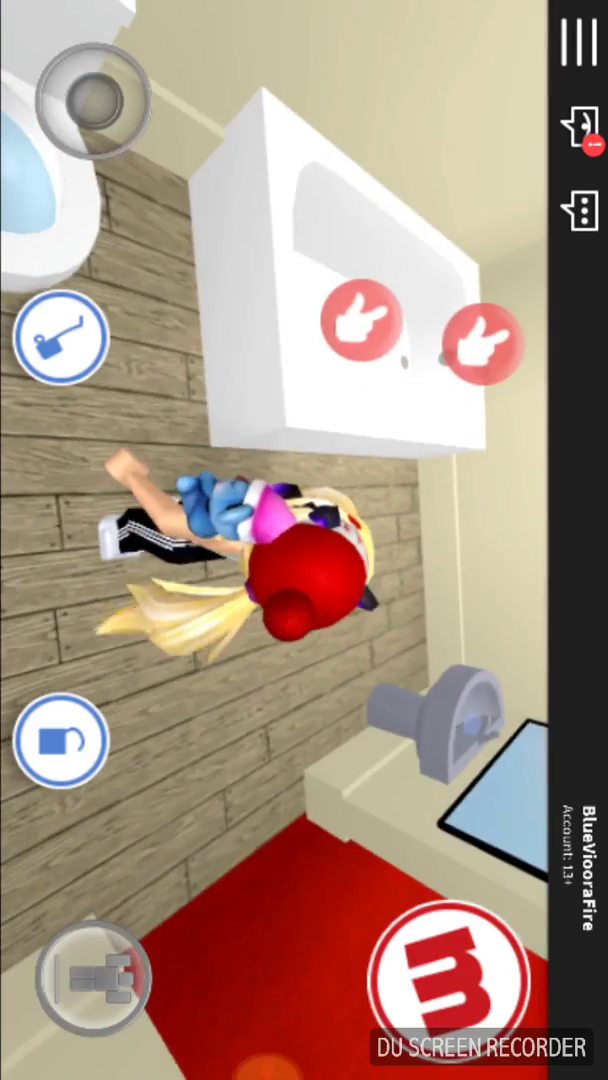
mouse_move(92, 100)
left_mouse_down()
mouse_move(155, 113)
mouse_move(150, 112)
left_mouse_up()
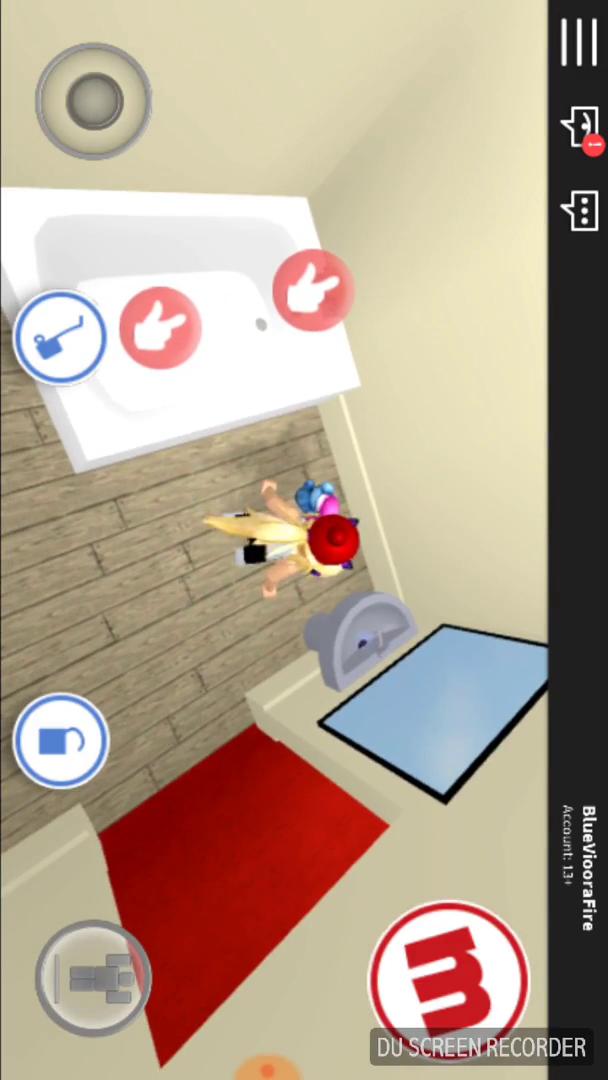
left_click_drag(92, 100, 162, 133)
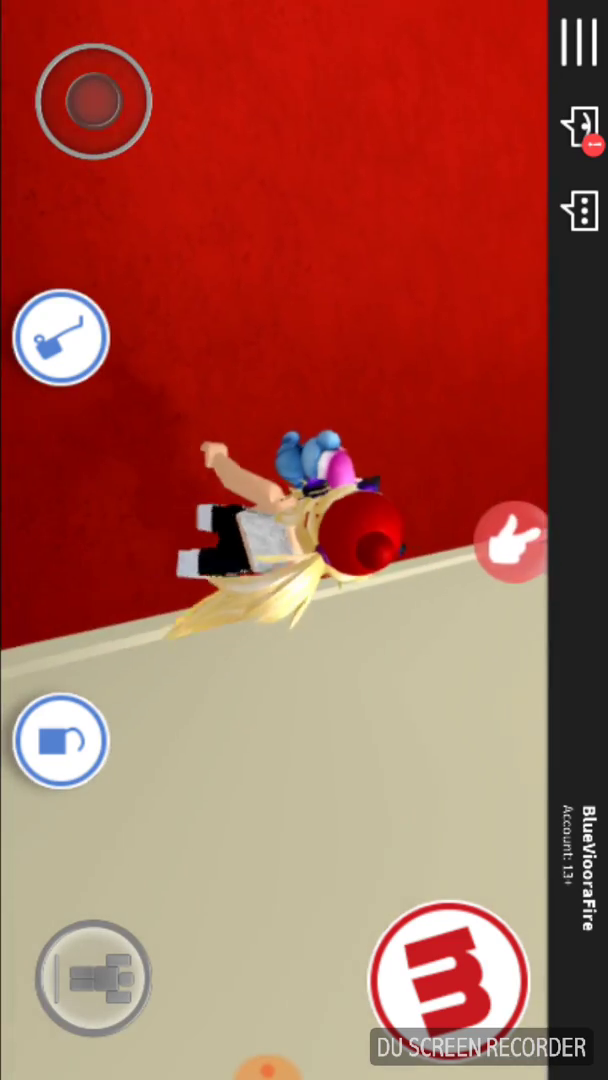
left_click_drag(92, 100, 157, 68)
left_click(92, 978)
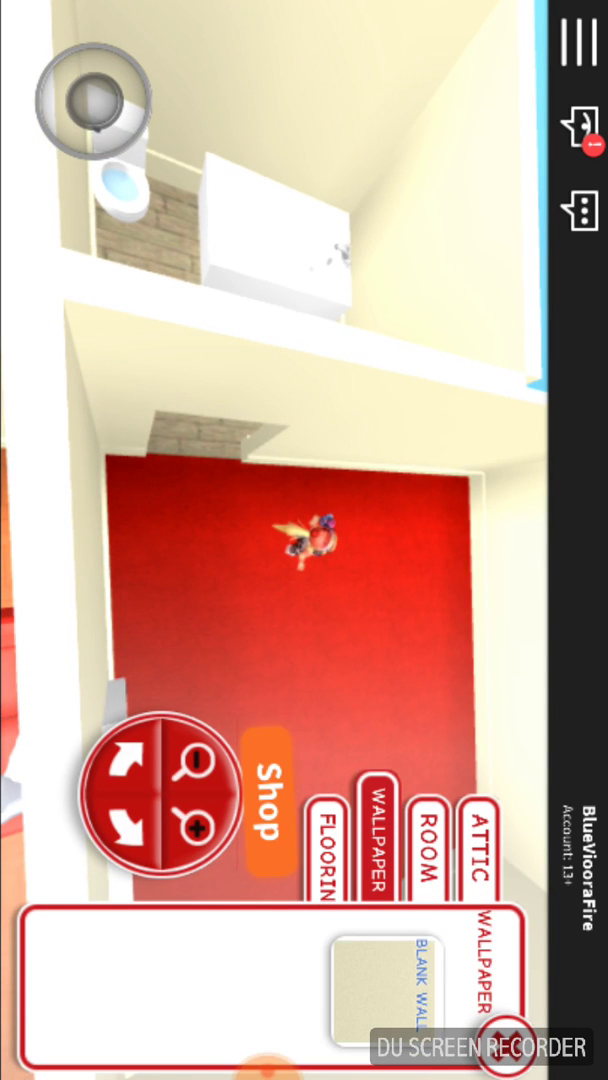
Step: List the attic furniture and drag the green-striped Classic Bed toward the red carpet
left_click(428, 845)
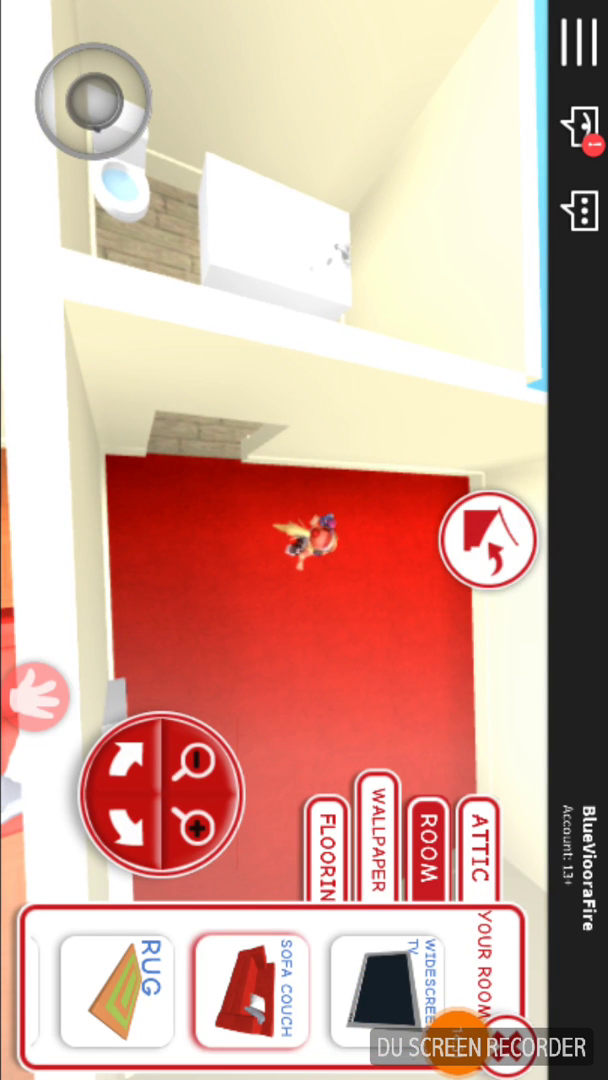
scroll(250, 990, "left", 10)
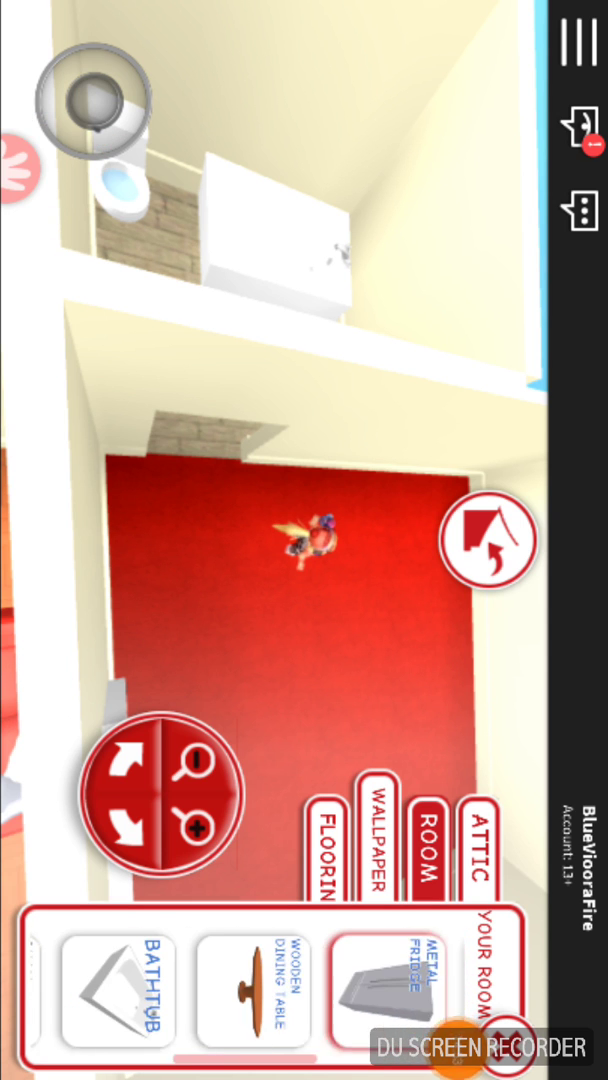
scroll(250, 990, "left", 2)
scroll(250, 990, "right", 5)
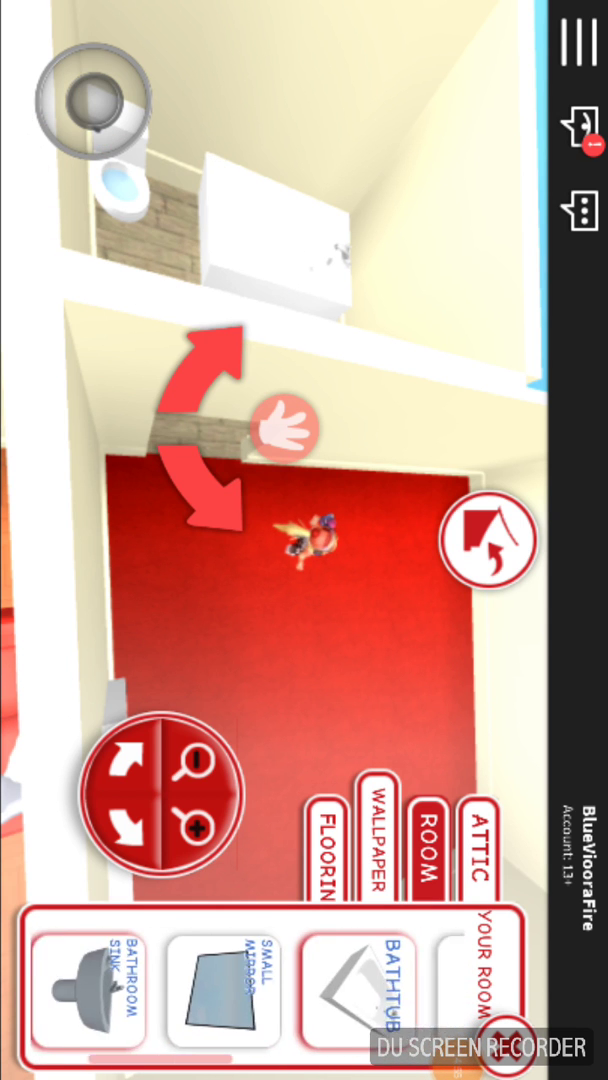
left_click_drag(350, 250, 350, 600)
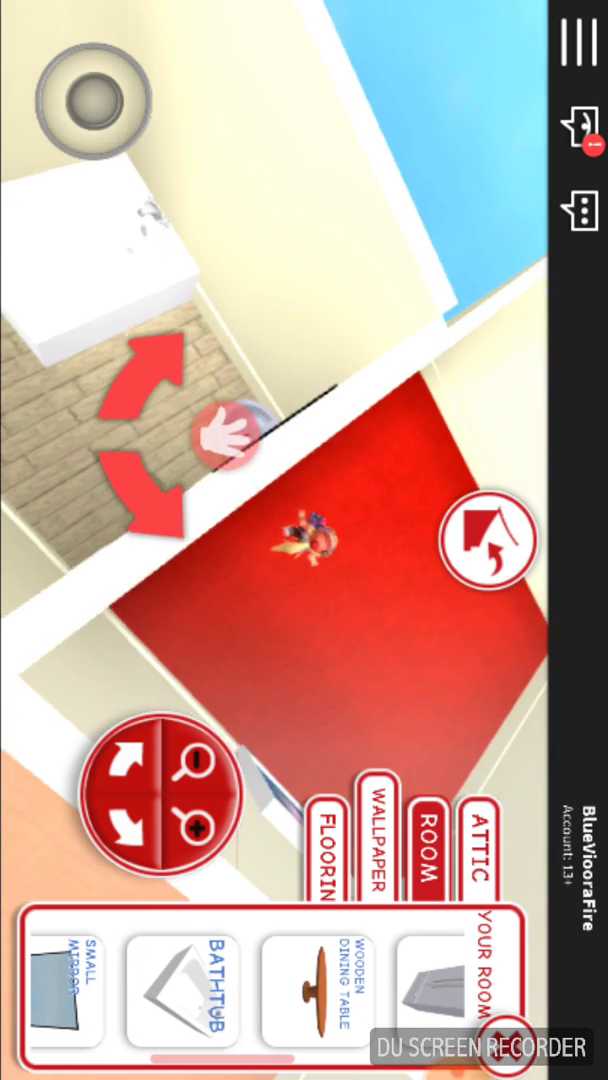
scroll(250, 990, "left", 5)
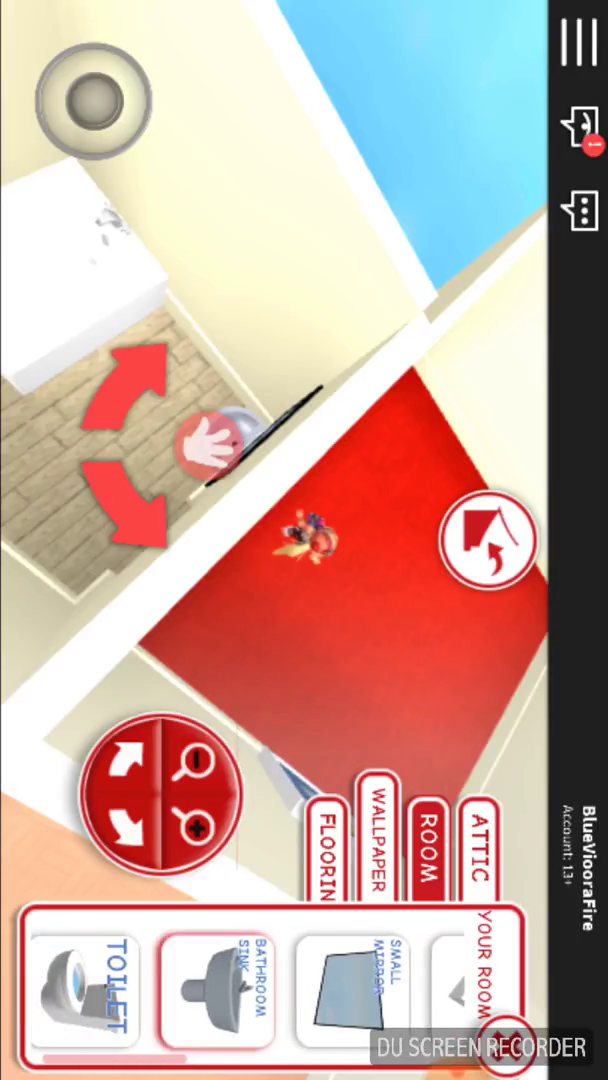
left_click(378, 835)
left_click(480, 845)
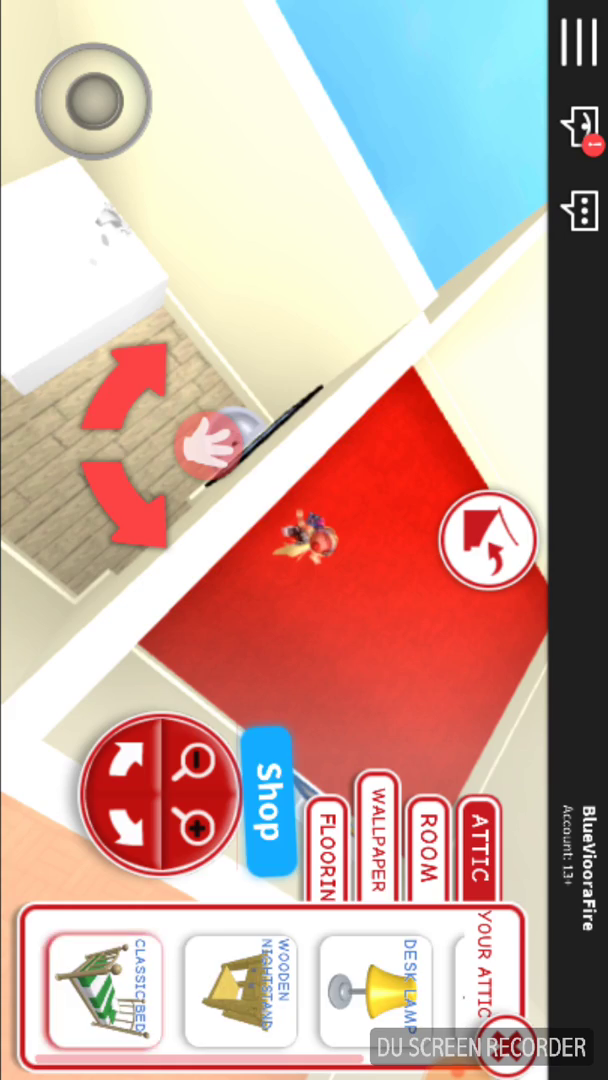
left_click_drag(205, 445, 345, 455)
Step: Dismiss the return-to-attic prompt and move the bed into the orange room's corner
left_click(490, 540)
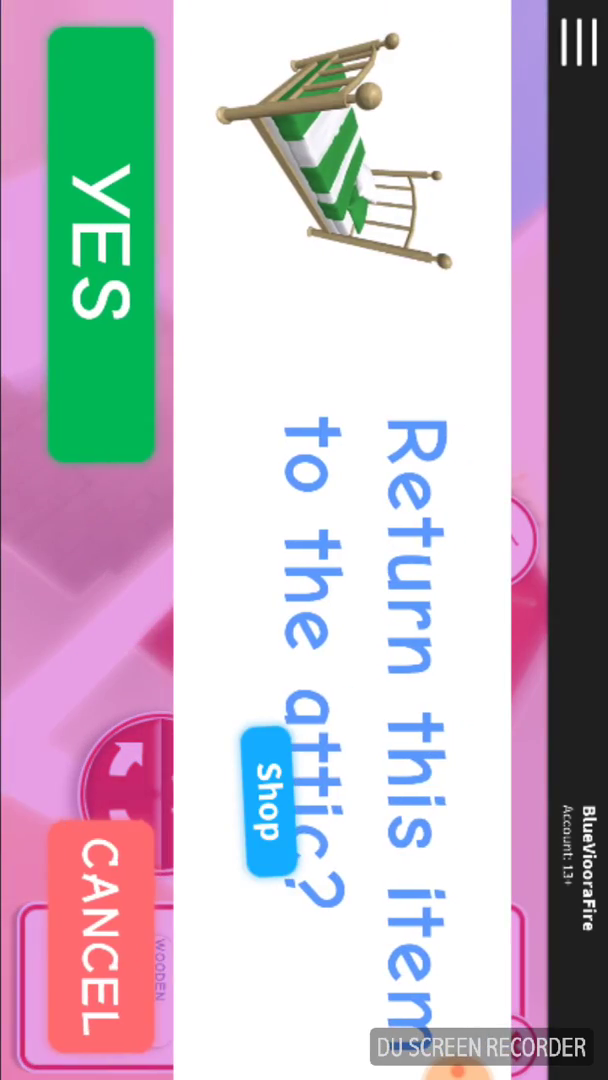
left_click(100, 245)
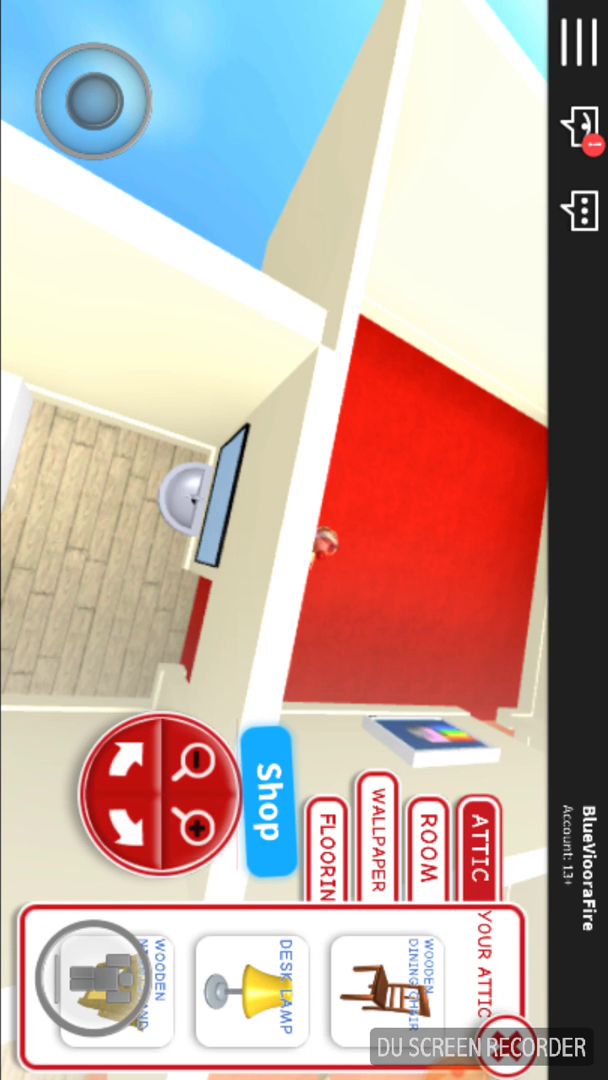
mouse_move(95, 100)
left_mouse_down()
mouse_move(158, 175)
mouse_move(186, 120)
mouse_move(162, 169)
left_mouse_up()
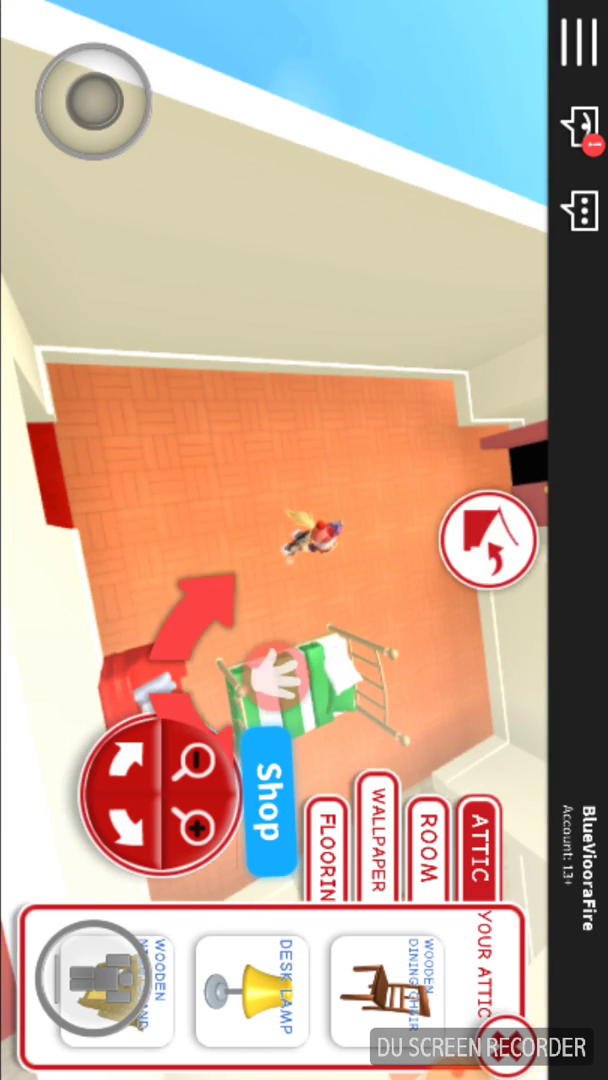
left_click_drag(240, 645, 150, 482)
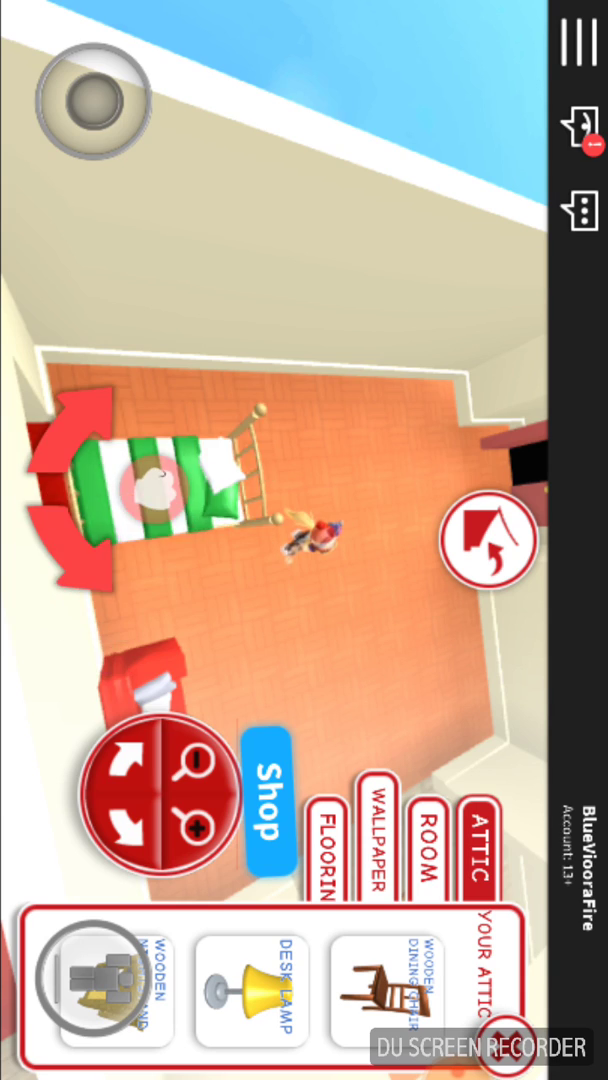
Step: Carry the bed into the red-carpeted bedroom and set it across the red floor
left_click_drag(95, 100, 72, 92)
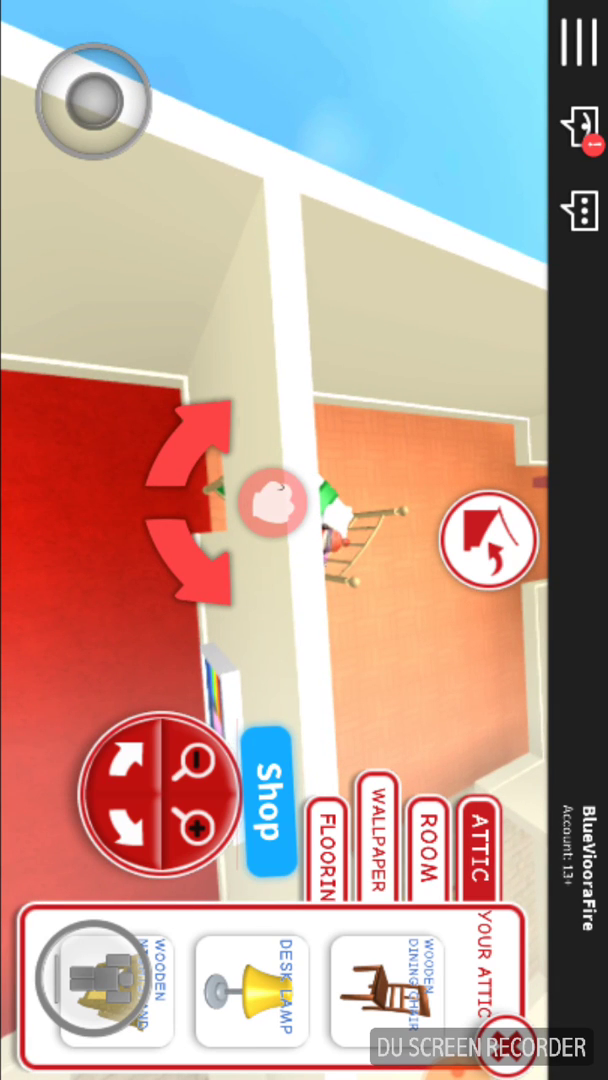
left_click_drag(380, 300, 250, 420)
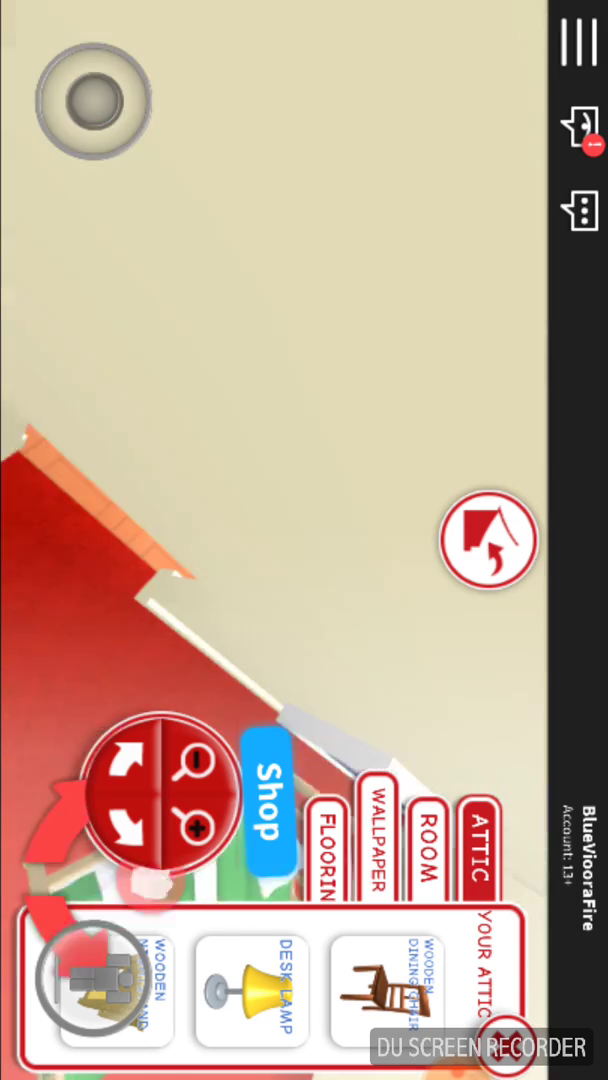
mouse_move(95, 100)
left_mouse_down()
mouse_move(123, 185)
mouse_move(93, 100)
left_mouse_up()
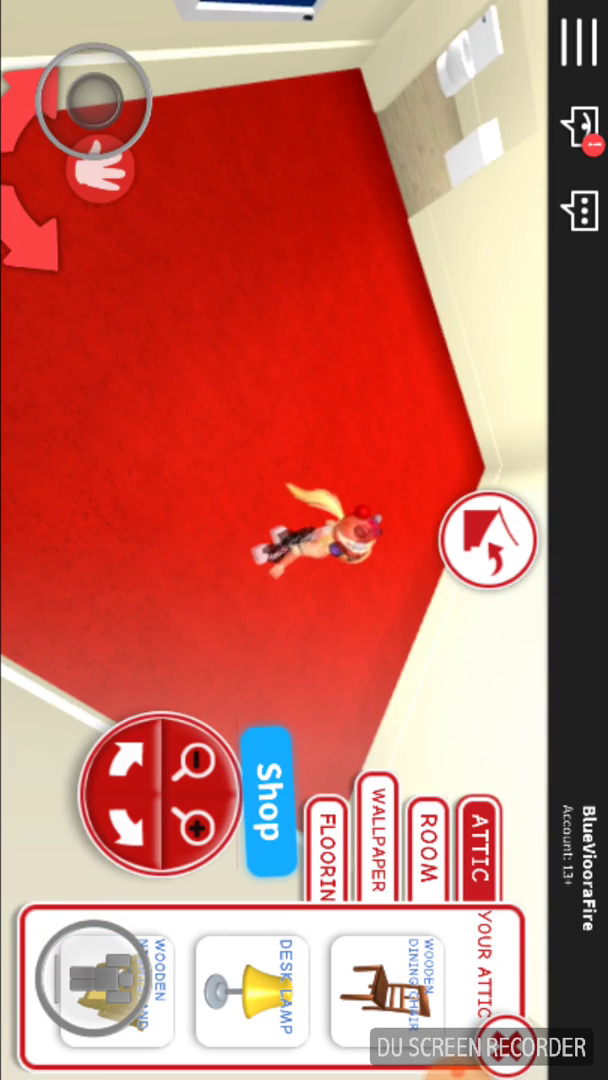
mouse_move(100, 170)
left_mouse_down()
mouse_move(105, 355)
mouse_move(326, 567)
mouse_move(302, 436)
mouse_move(321, 472)
mouse_move(326, 572)
mouse_move(290, 622)
mouse_move(292, 635)
mouse_move(261, 622)
mouse_move(229, 647)
mouse_move(212, 647)
mouse_move(219, 724)
mouse_move(250, 735)
mouse_move(272, 718)
mouse_move(267, 712)
left_mouse_up()
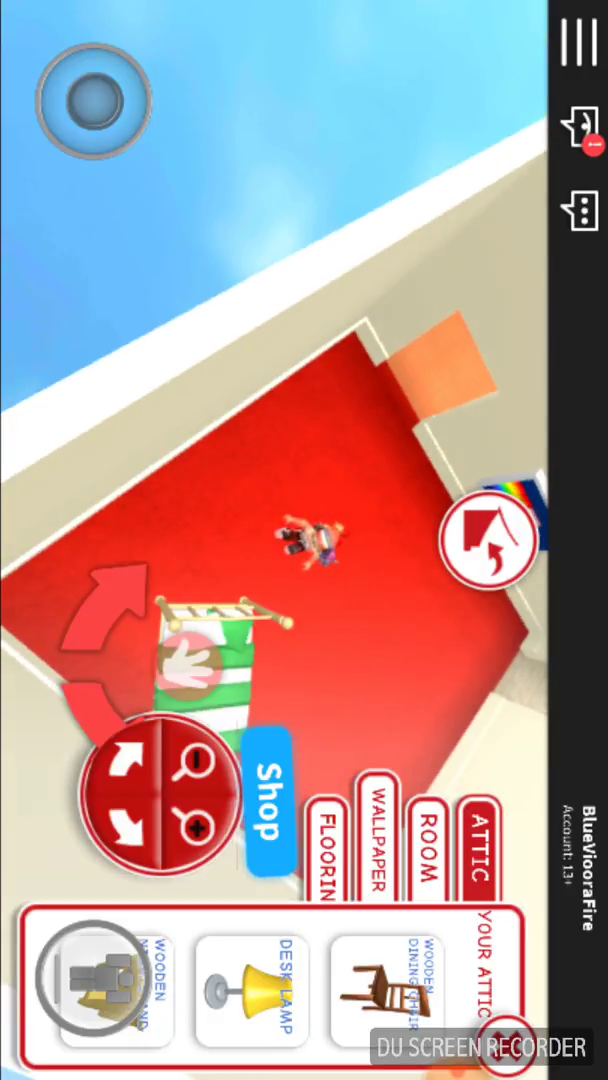
mouse_move(205, 640)
left_mouse_down()
mouse_move(300, 676)
mouse_move(345, 650)
left_mouse_up()
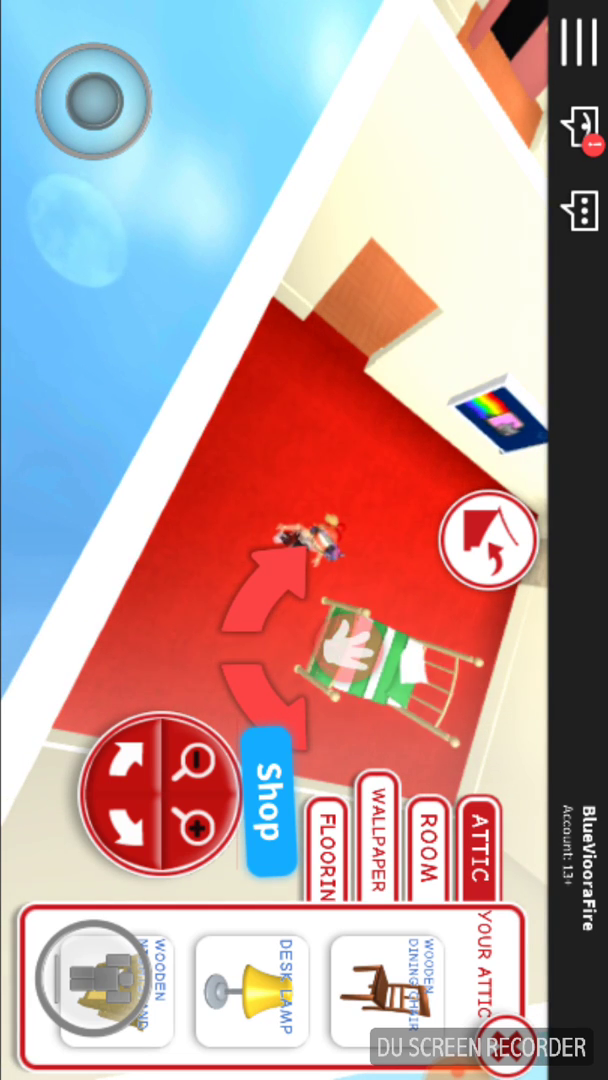
left_click(378, 840)
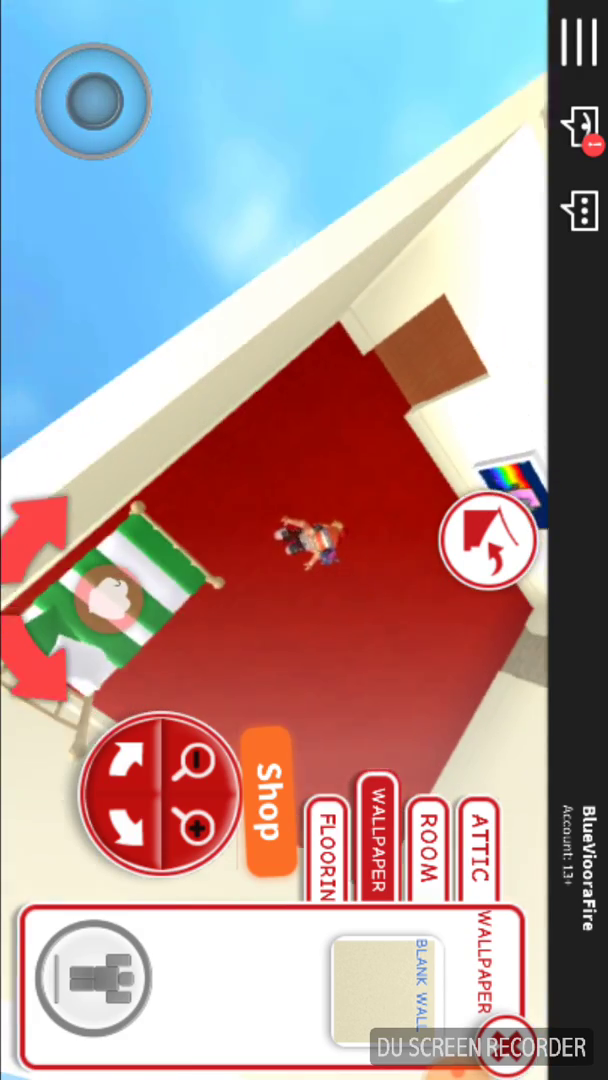
left_click(268, 800)
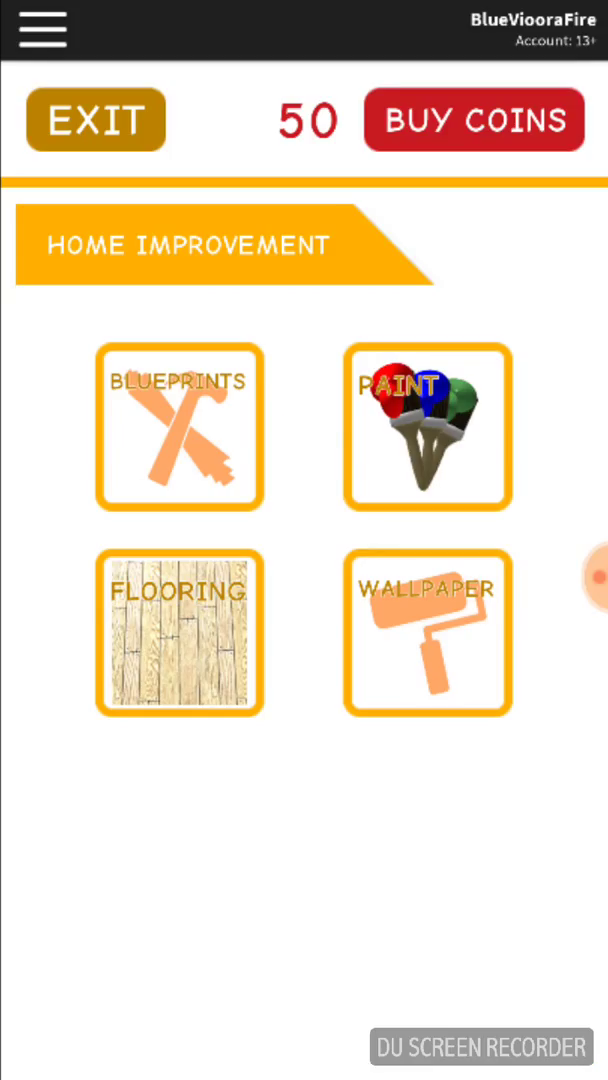
Step: Close the home improvement shop and return to the bedroom beside the green-striped bed
left_click(95, 120)
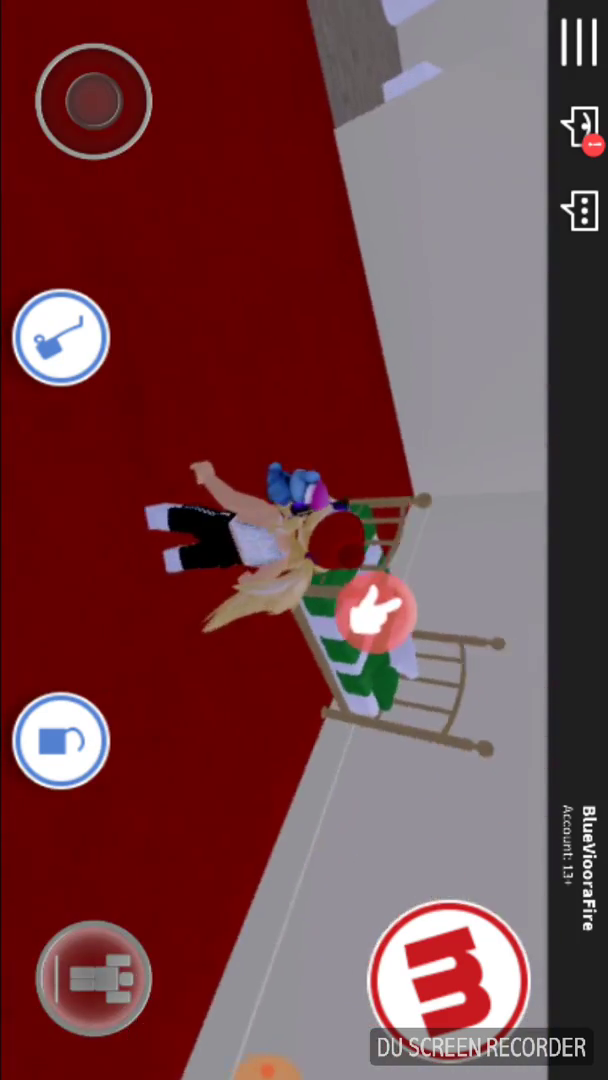
Step: Walk up to the green-striped bed and make the avatar lie down in it
left_click_drag(45, 145, 52, 88)
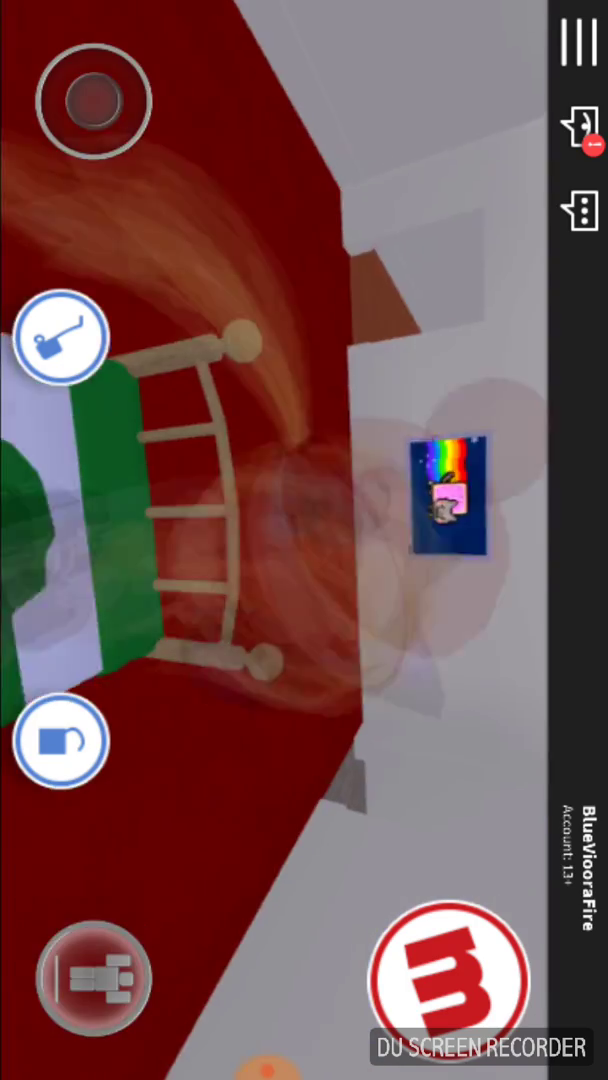
left_click_drag(58, 140, 107, 168)
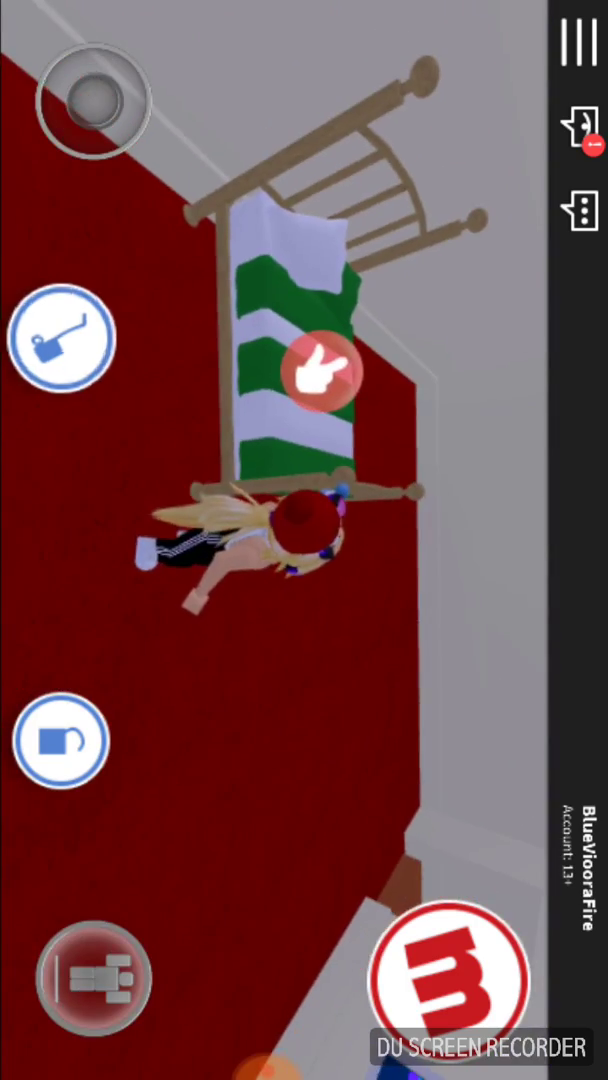
left_click(93, 977)
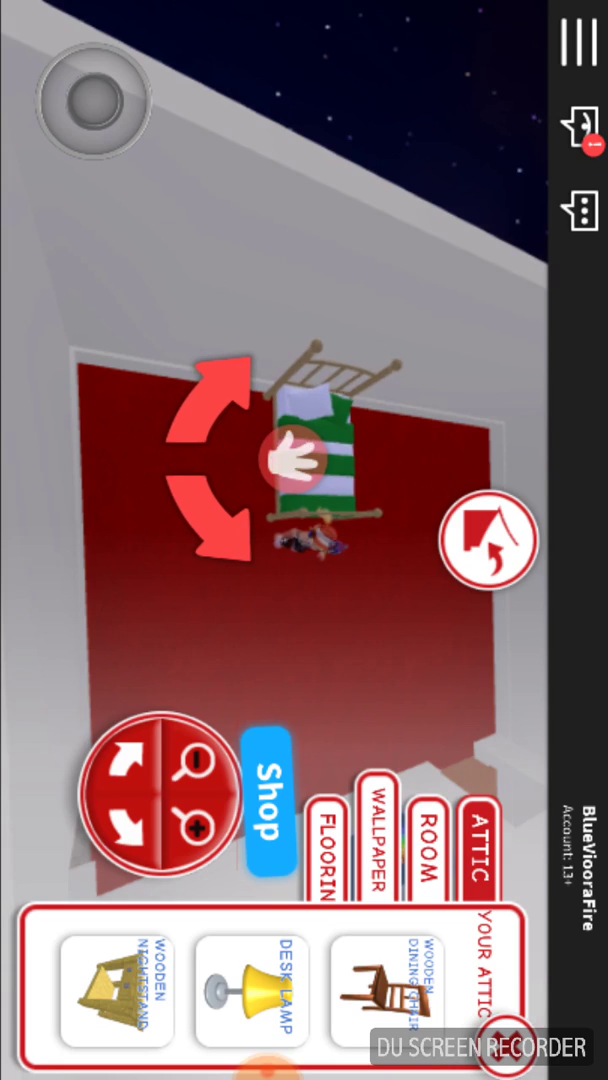
left_click(505, 1032)
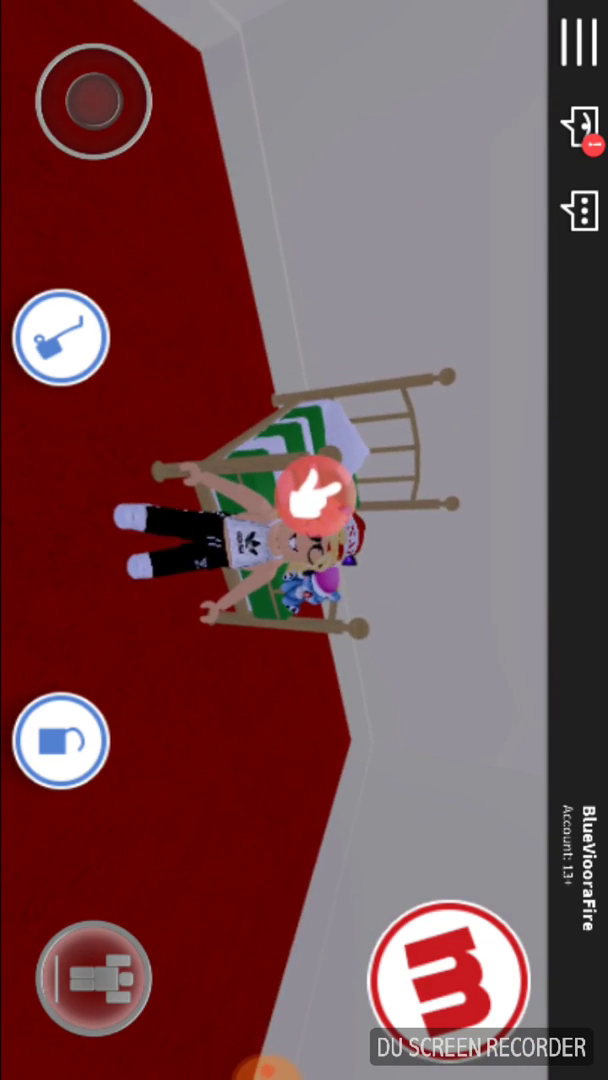
left_click(313, 490)
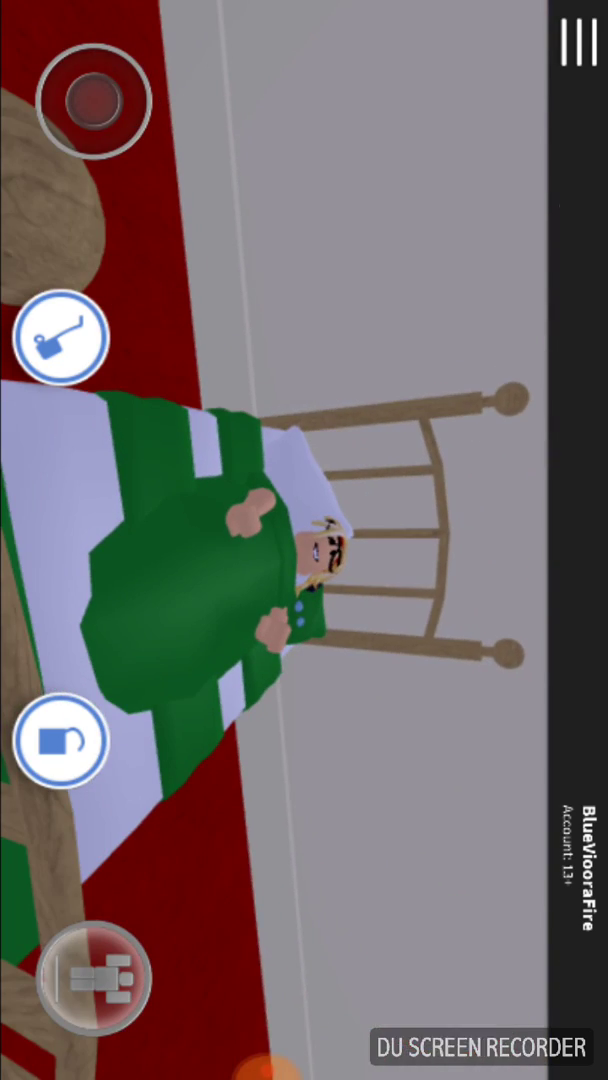
Step: Open the emotes and coins menu and the player panel, then close the panel
left_click(265, 1065)
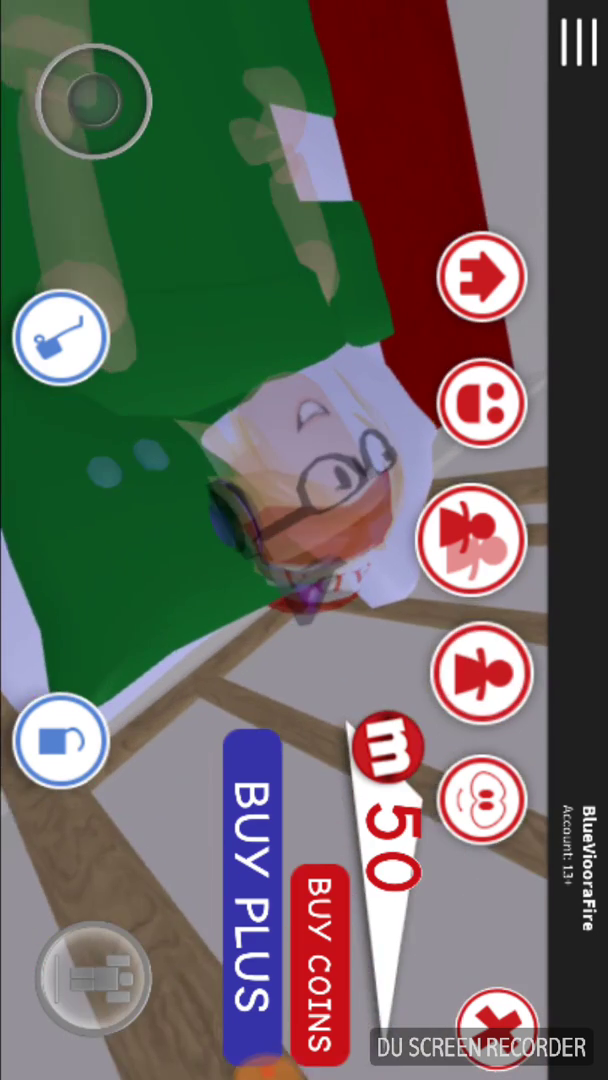
left_click(481, 672)
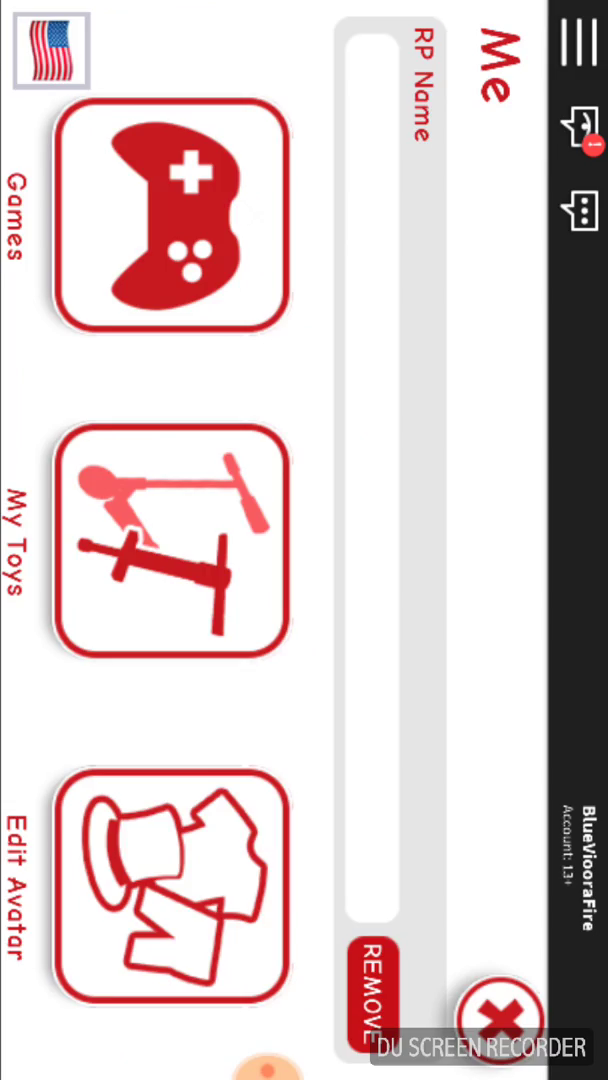
left_click(500, 1018)
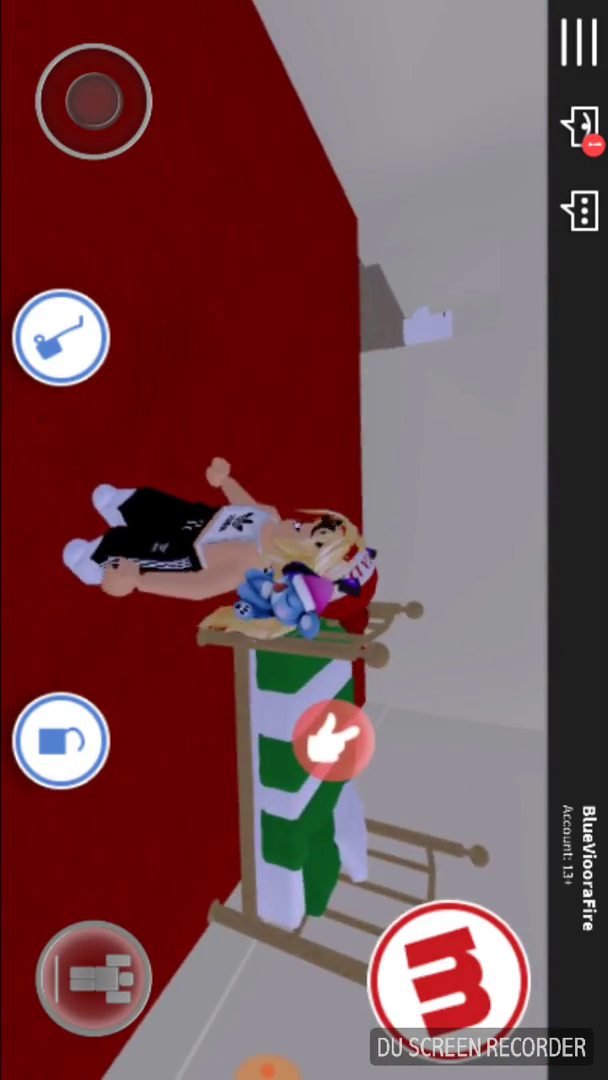
key("space")
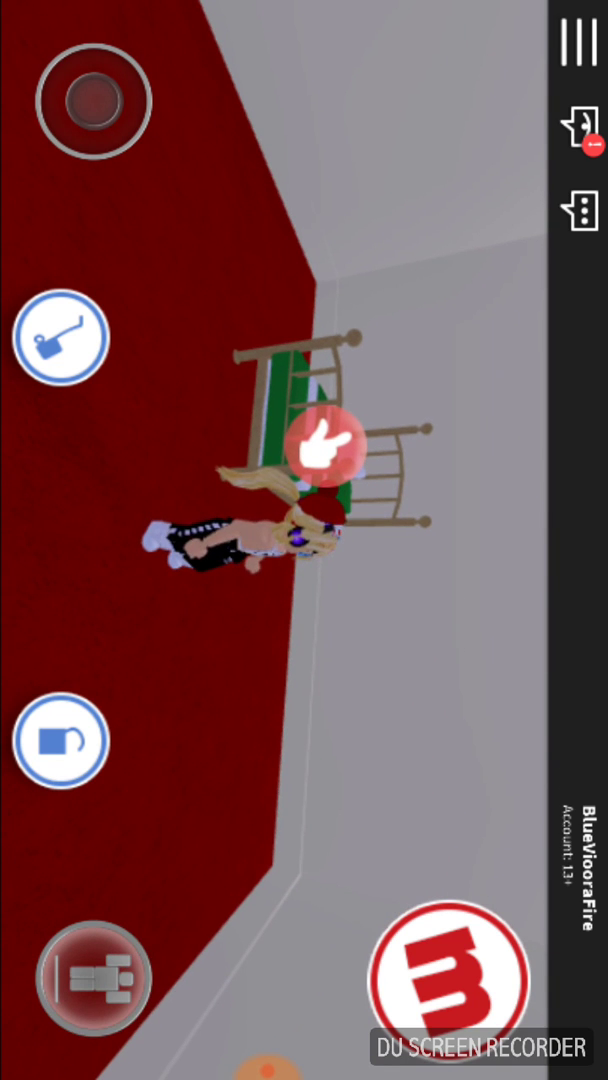
left_click(265, 1040)
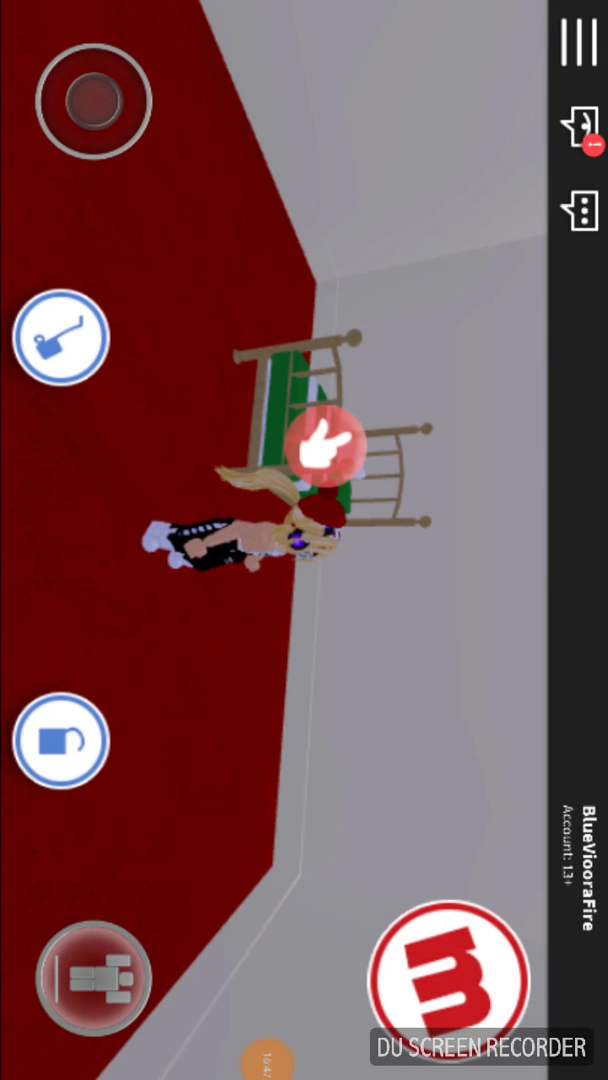
left_click(265, 1045)
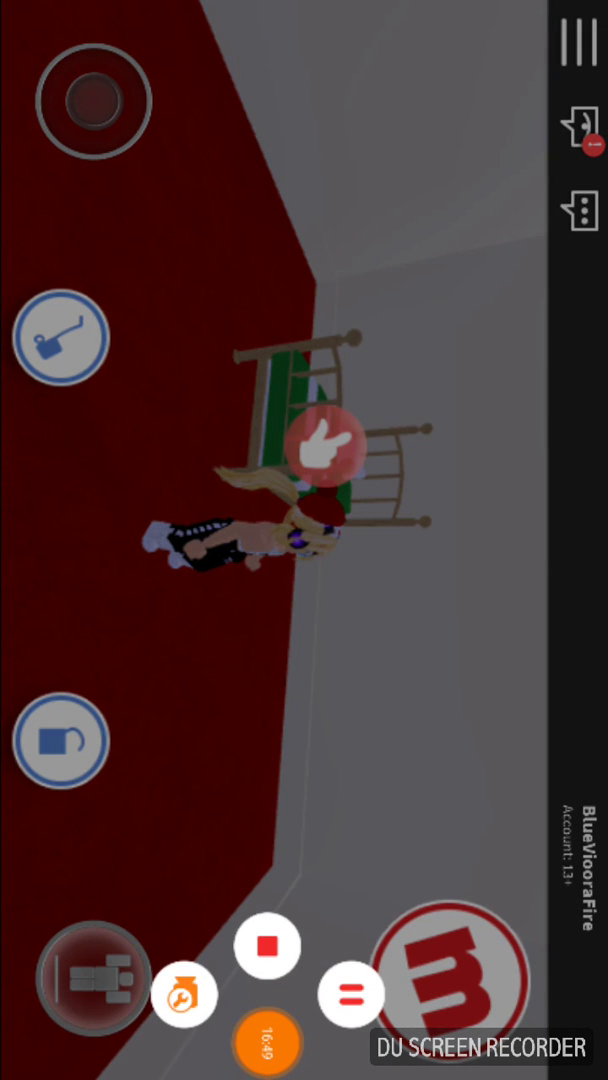